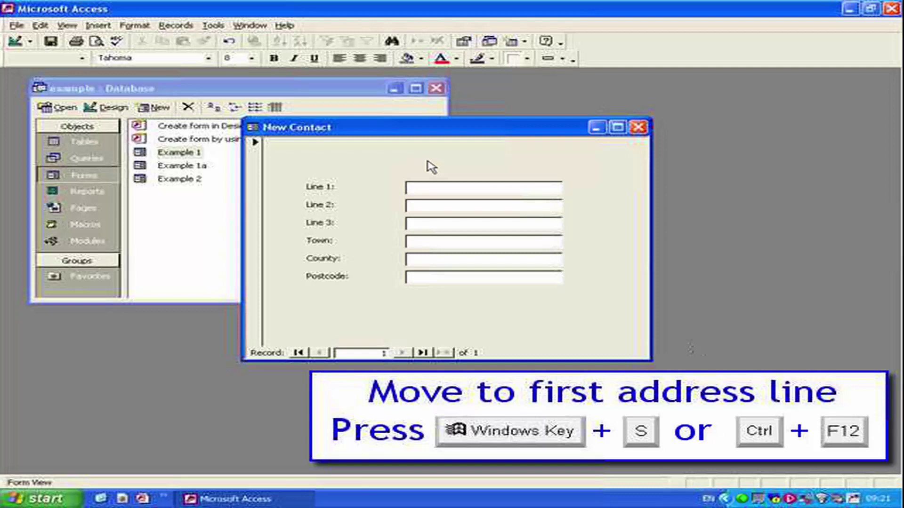
Step: Launch Simply PostCode Lookup with Windows+S over the blank New Contact form
{"action": "key", "text": "super+s"}
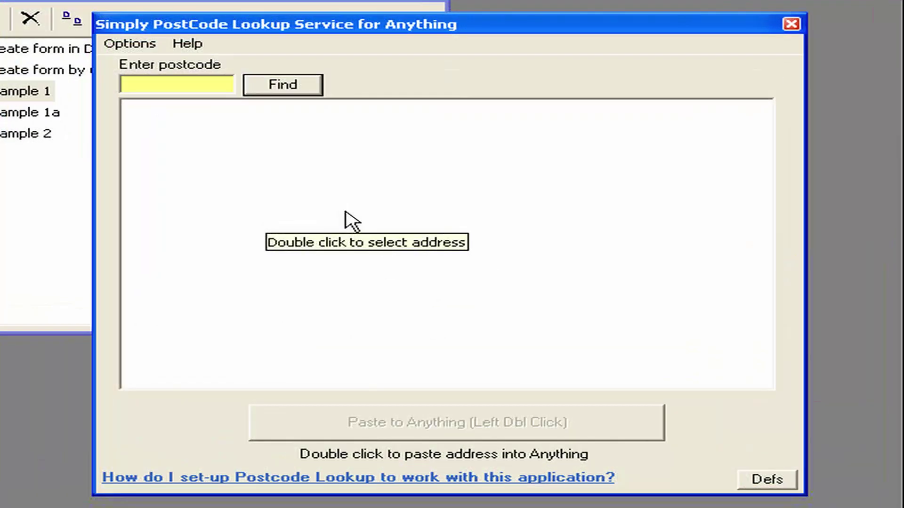
Step: Unlock Options > Access settings with the settings password and dismiss the tip to reach Application Definitions
{"action": "left_click", "coordinate": [132, 50]}
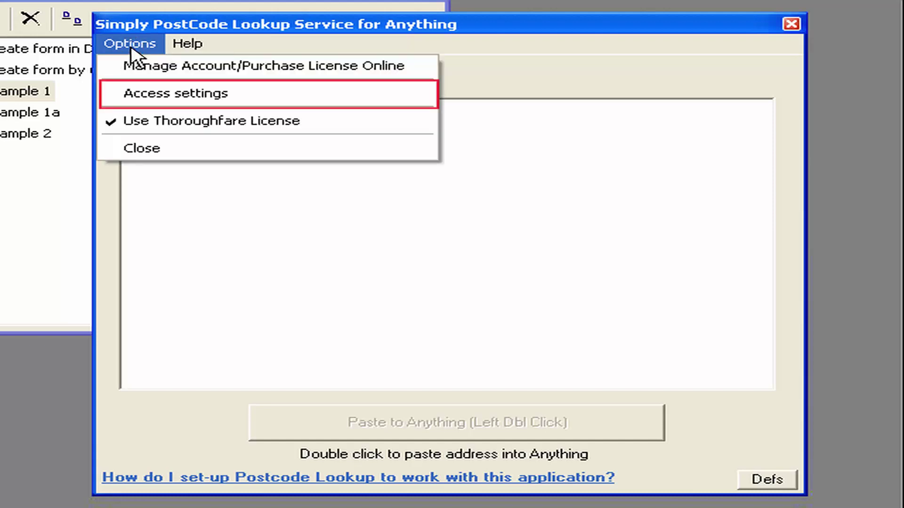
{"action": "left_click", "coordinate": [136, 95]}
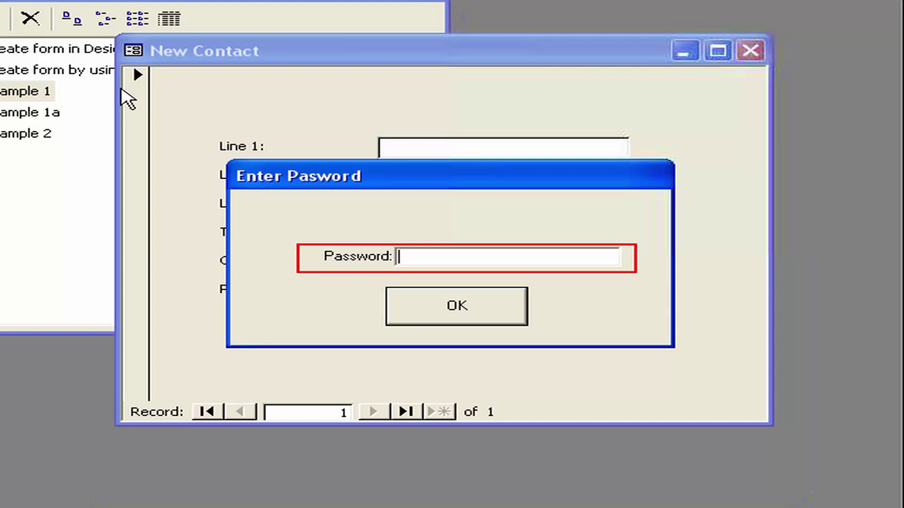
{"action": "type", "text": "********"}
{"action": "key", "text": "Return"}
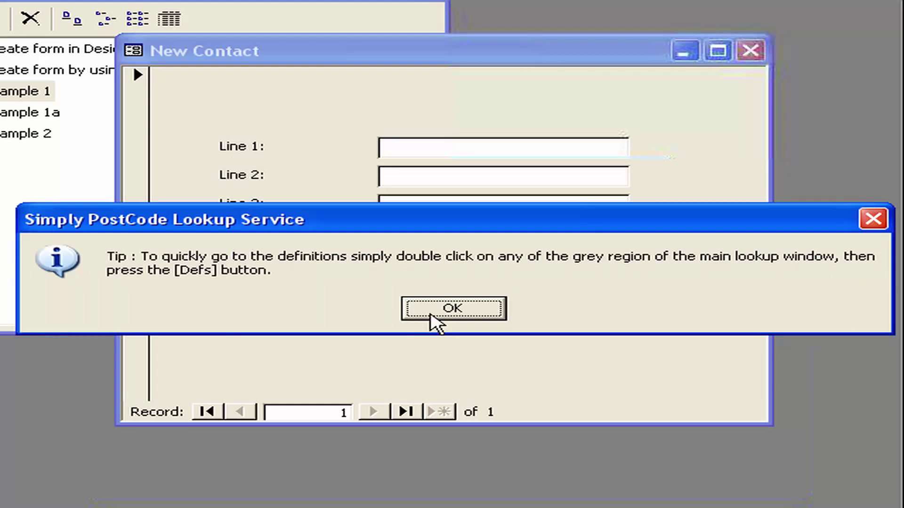
{"action": "left_click", "coordinate": [468, 313]}
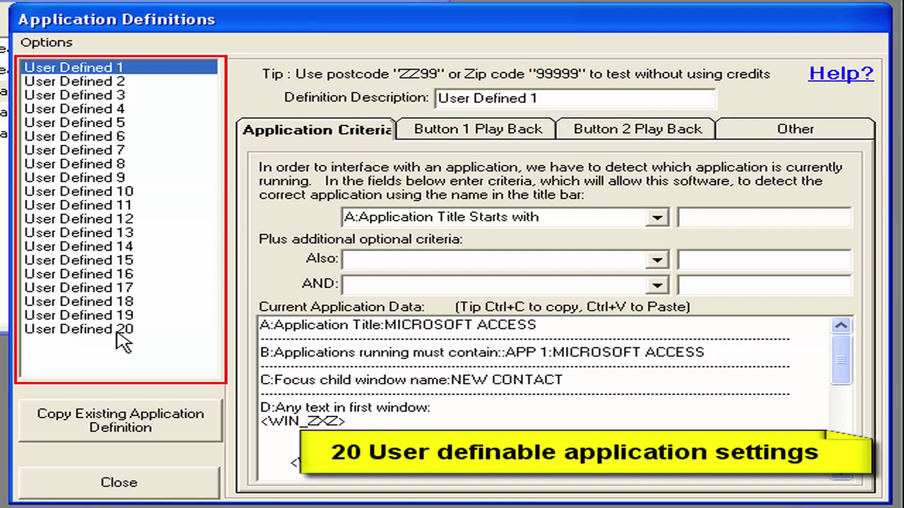
Step: Select User Defined 5 in the definitions list to view its empty criteria
{"action": "left_click", "coordinate": [111, 123]}
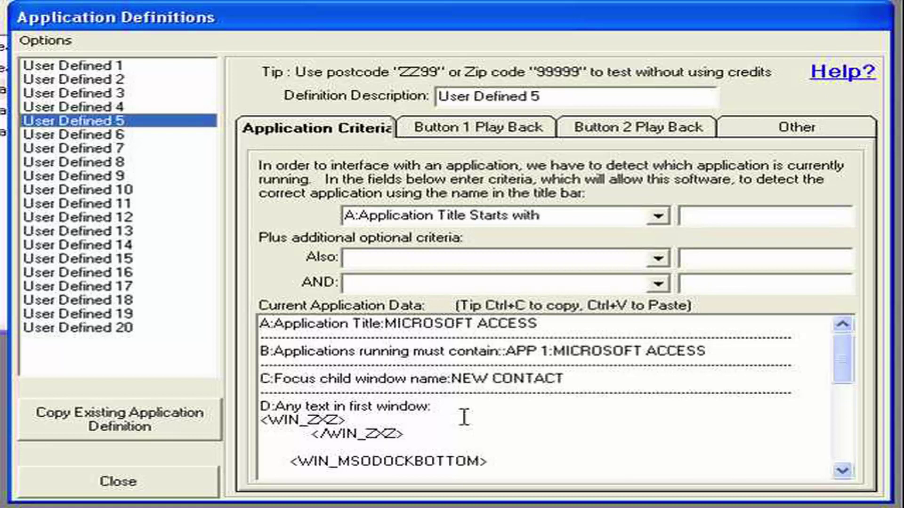
Step: Copy the Sage Line 50 definition into the User Defined 10 slot, named 'My Sage Line 50'
{"action": "left_click", "coordinate": [182, 430]}
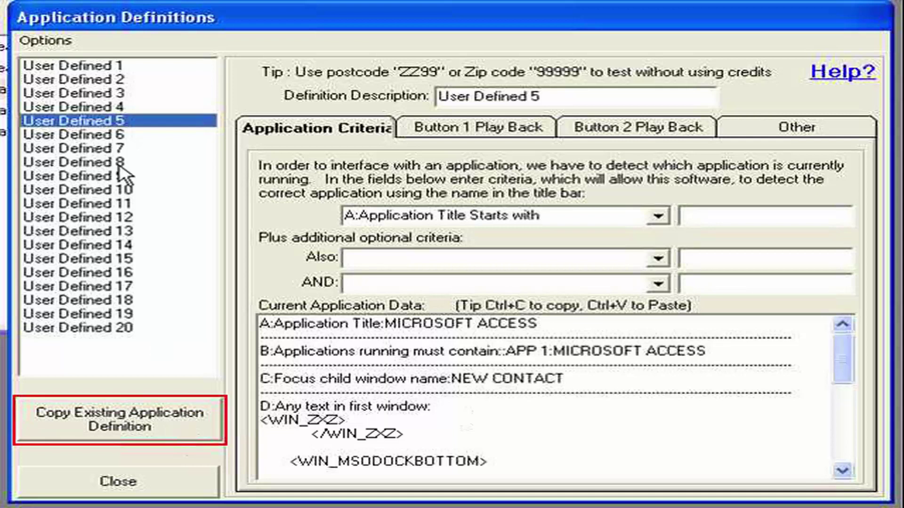
{"action": "left_click", "coordinate": [120, 190]}
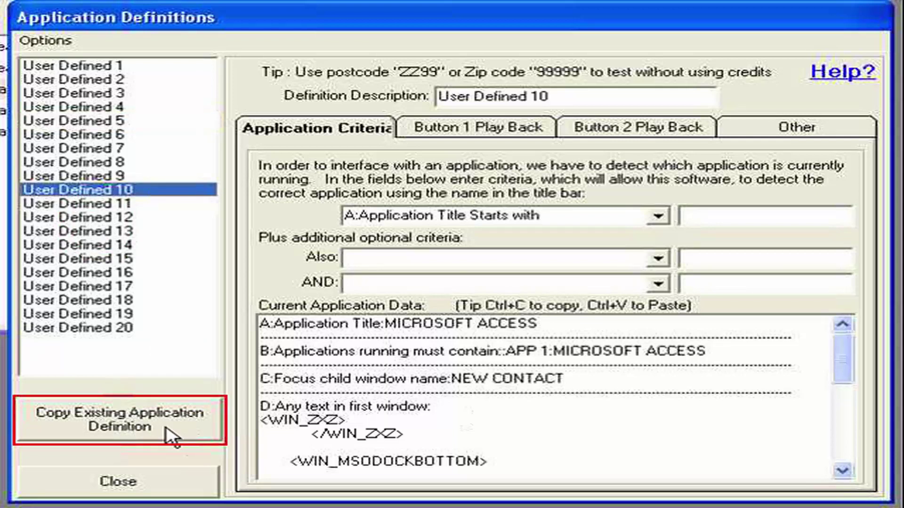
{"action": "left_click", "coordinate": [171, 430]}
{"action": "left_click_drag", "start_coordinate": [706, 154], "coordinate": [682, 265]}
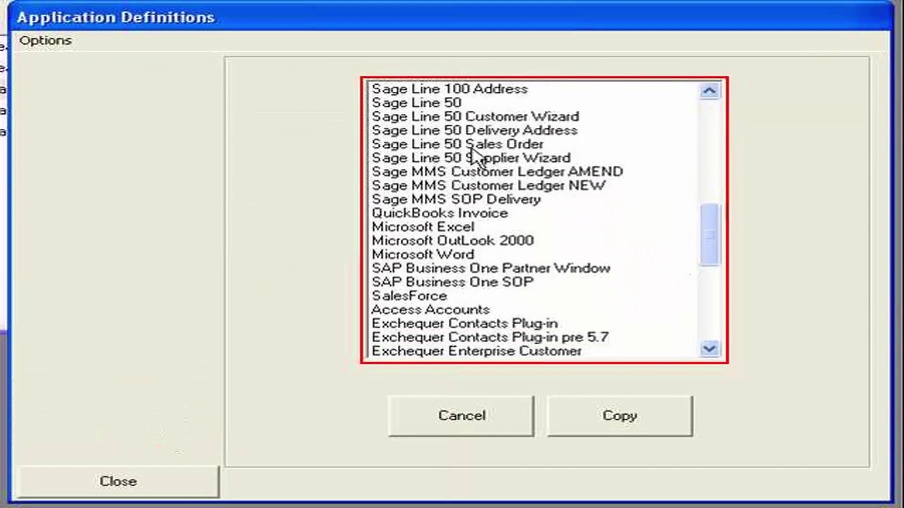
{"action": "left_click", "coordinate": [424, 104]}
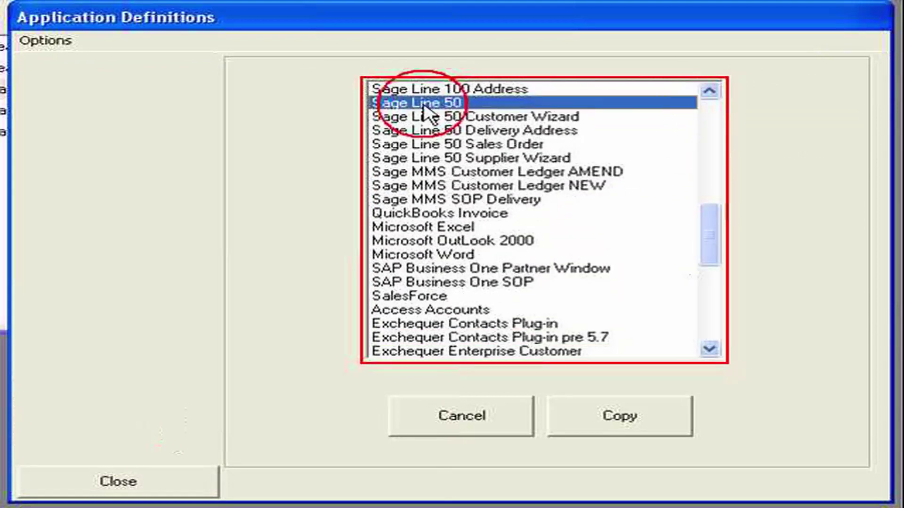
{"action": "left_click", "coordinate": [594, 423]}
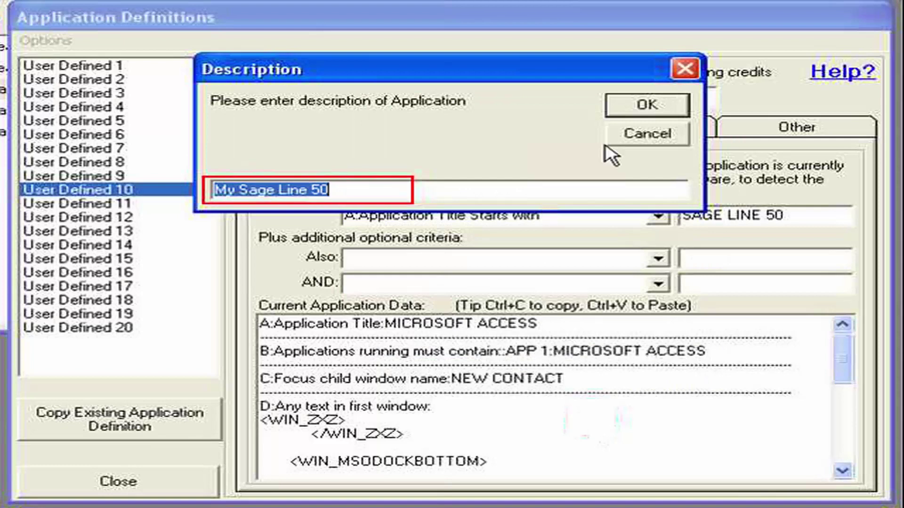
{"action": "left_click", "coordinate": [642, 106]}
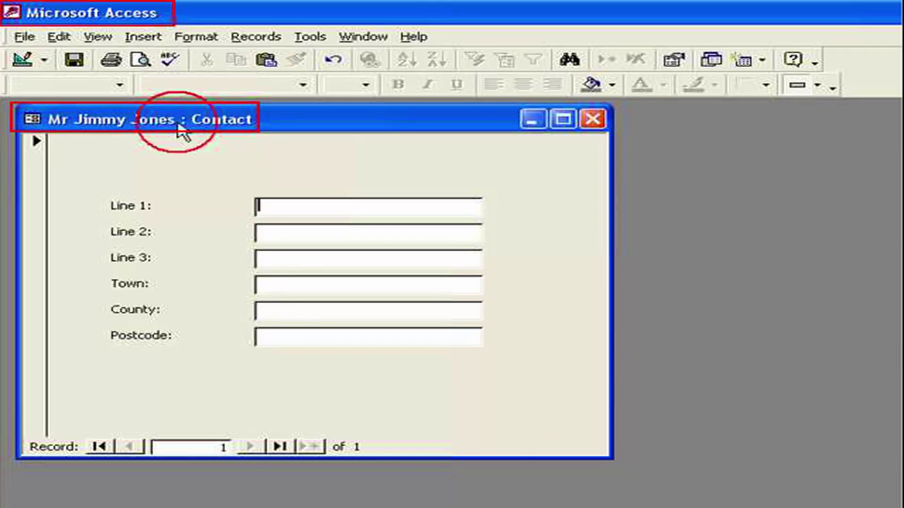
Step: Drag the Contact form's title bar slightly up and left
{"action": "left_click_drag", "start_coordinate": [178, 125], "coordinate": [179, 128]}
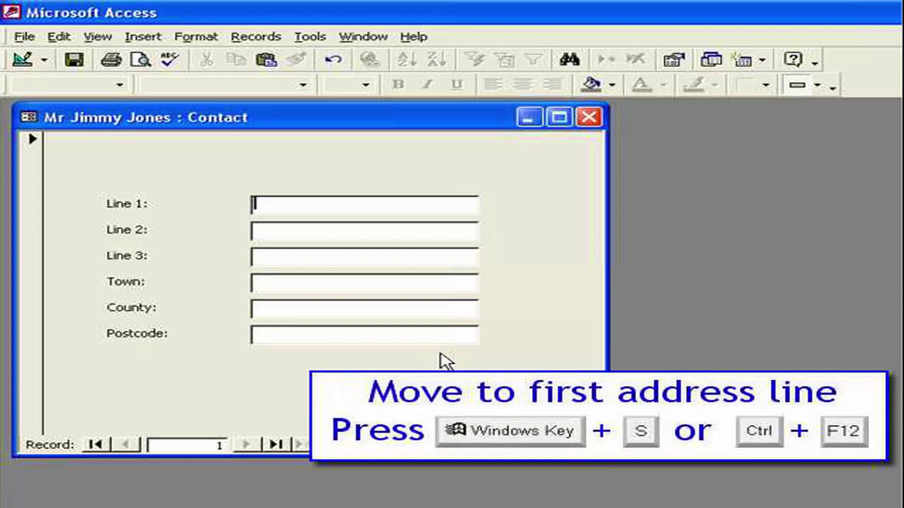
Step: Call up Simply PostCode Lookup with Windows+S over the Access contact form
{"action": "key", "text": "super+s"}
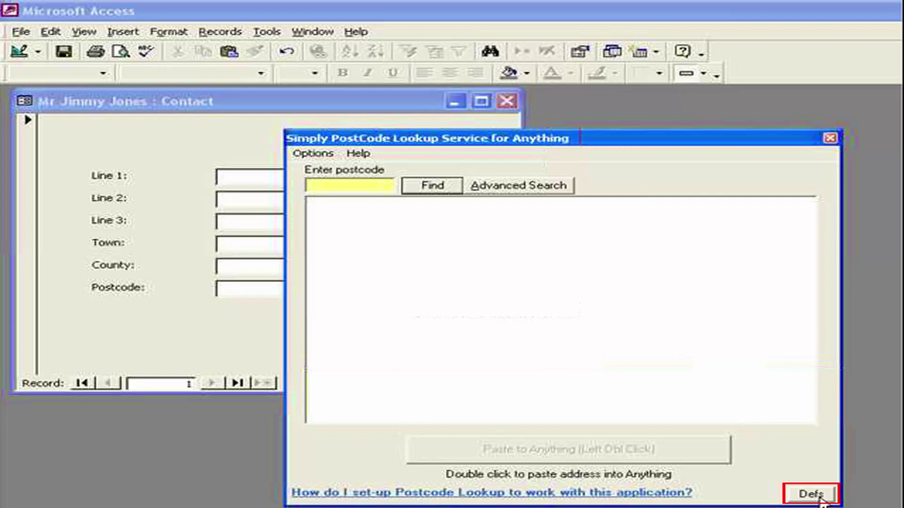
Step: In Defs, replace the first definition's description with 'Example 1' and reselect that entry
{"action": "left_click", "coordinate": [818, 496]}
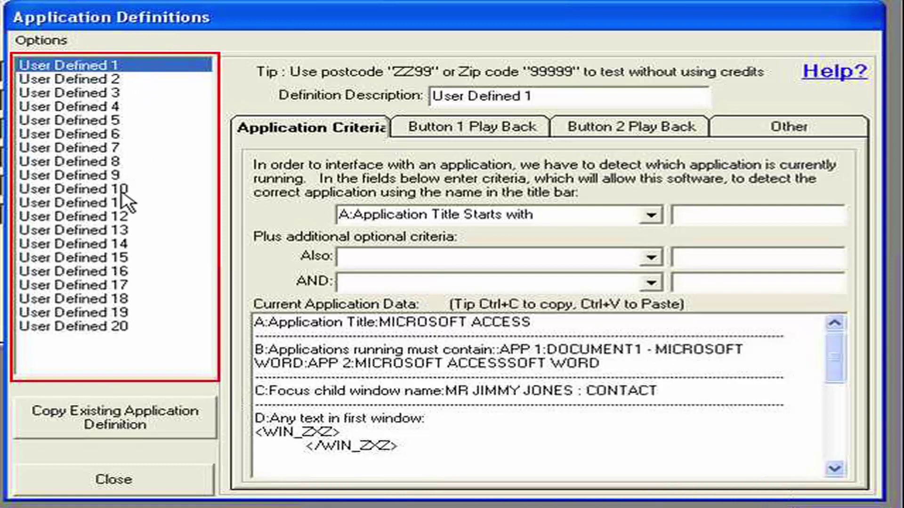
{"action": "left_click_drag", "start_coordinate": [544, 97], "coordinate": [396, 109]}
{"action": "type", "text": "E"}
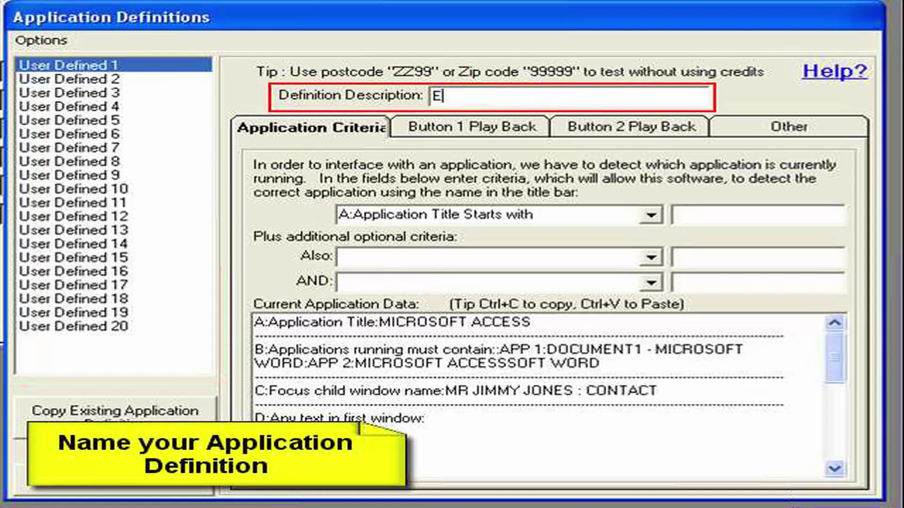
{"action": "type", "text": "xample 1"}
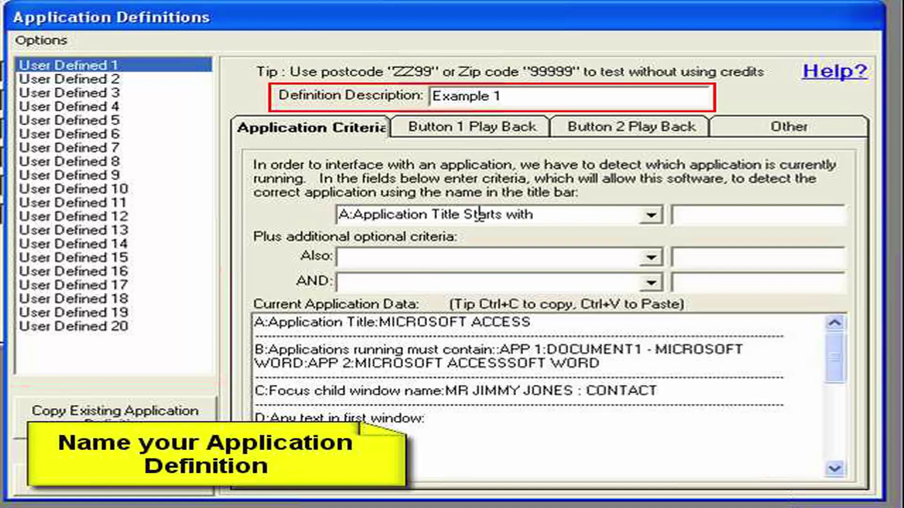
{"action": "key", "text": "Tab"}
{"action": "left_click", "coordinate": [112, 93]}
{"action": "left_click", "coordinate": [98, 65]}
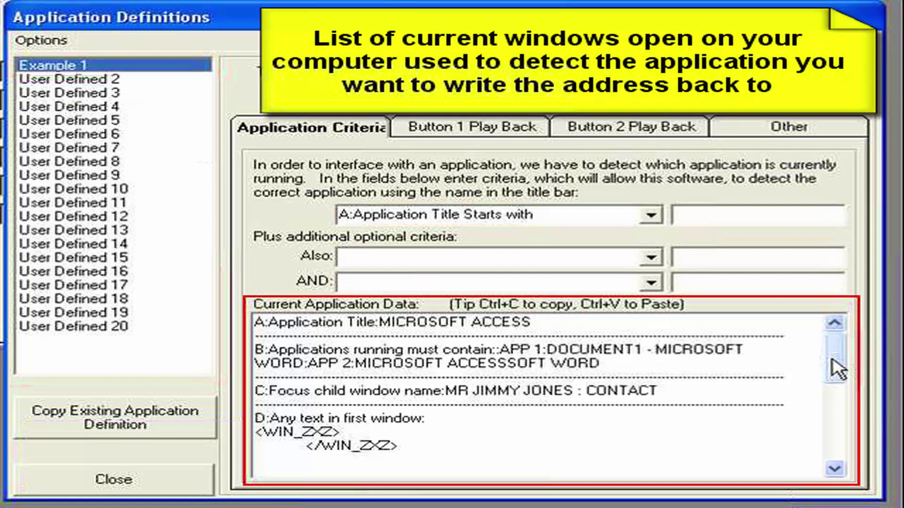
{"action": "mouse_move", "coordinate": [831, 361]}
{"action": "left_mouse_down"}
{"action": "mouse_move", "coordinate": [822, 442]}
{"action": "mouse_move", "coordinate": [823, 372]}
{"action": "left_mouse_up"}
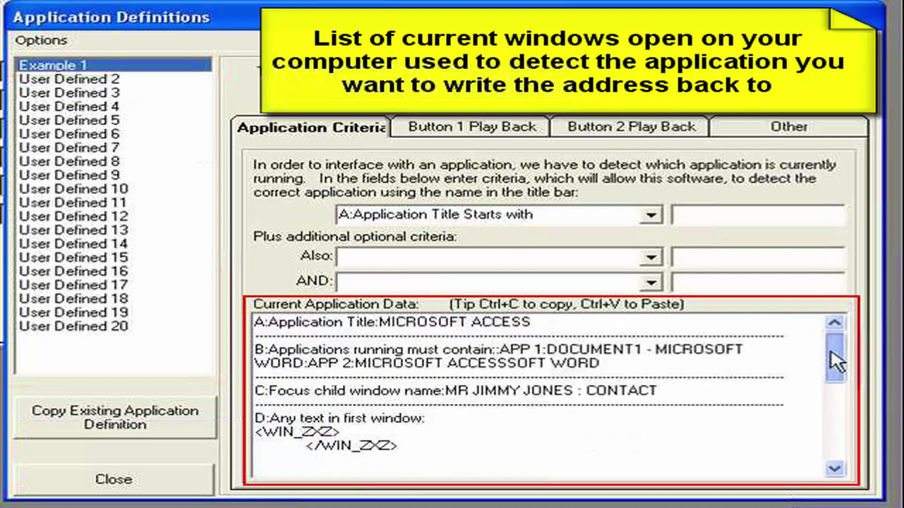
{"action": "left_click_drag", "start_coordinate": [380, 323], "coordinate": [534, 327]}
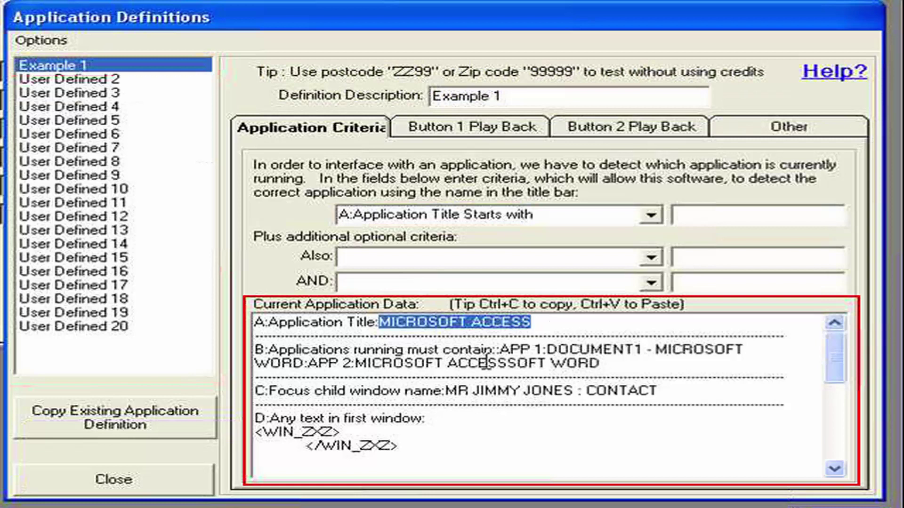
{"action": "left_click_drag", "start_coordinate": [545, 349], "coordinate": [743, 350]}
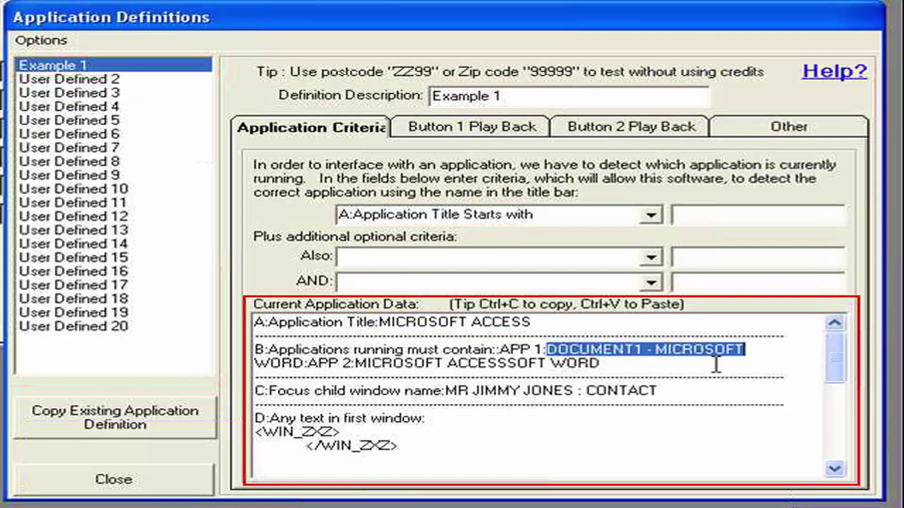
{"action": "key", "text": "shift+Right"}
{"action": "key", "text": "shift+Left"}
{"action": "left_click", "coordinate": [374, 363]}
{"action": "left_click_drag", "start_coordinate": [374, 364], "coordinate": [650, 356]}
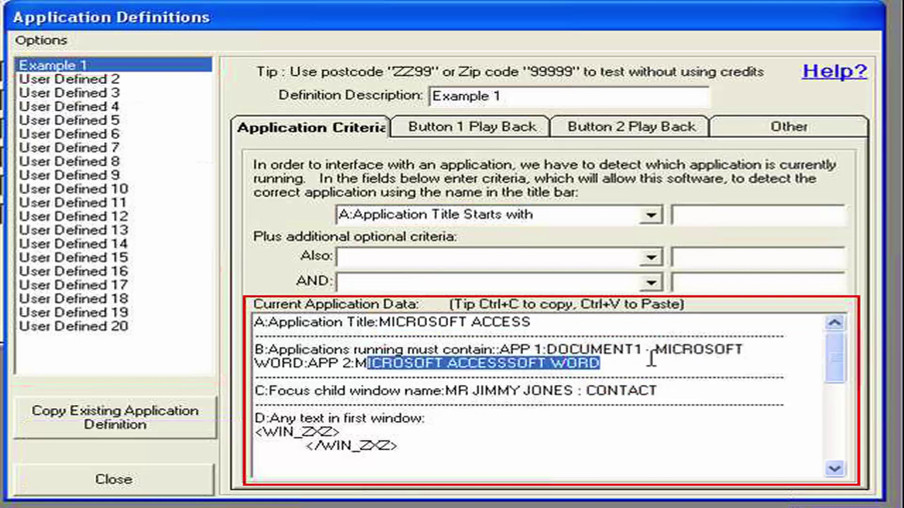
{"action": "left_click", "coordinate": [651, 360]}
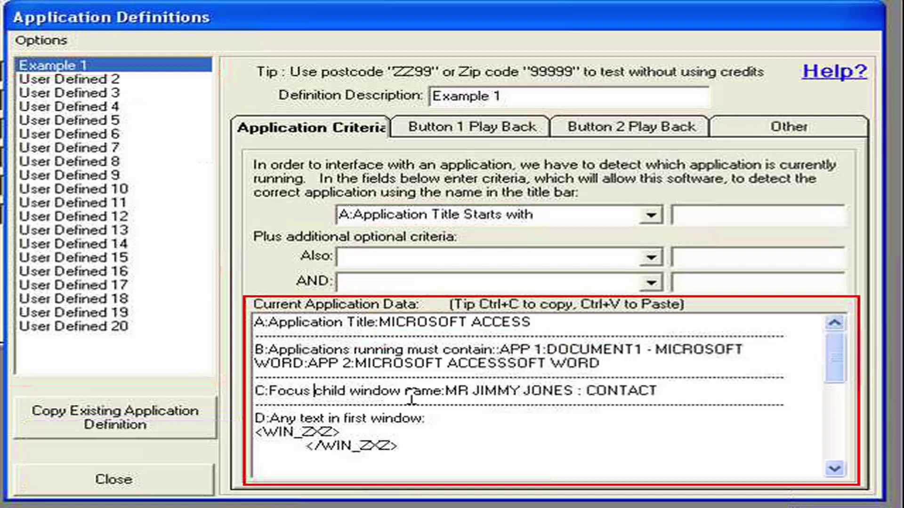
{"action": "left_click_drag", "start_coordinate": [663, 394], "coordinate": [446, 394]}
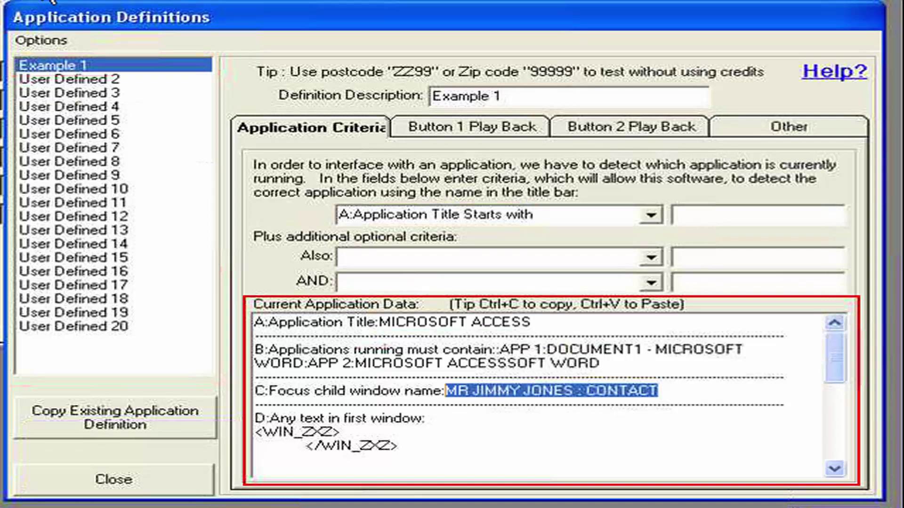
Step: Clear the window-name highlight, scroll the data box, and drop down the first Application Criteria type
{"action": "left_click", "coordinate": [414, 434]}
{"action": "left_click", "coordinate": [834, 362]}
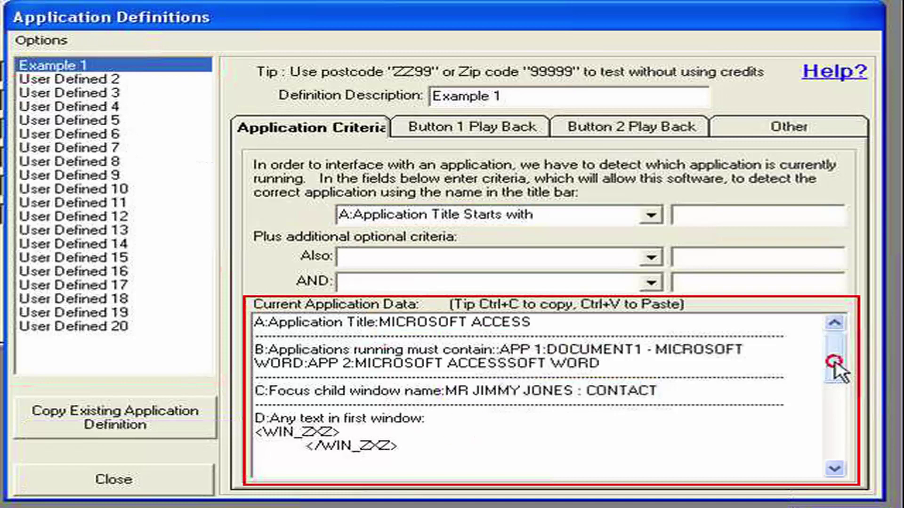
{"action": "mouse_move", "coordinate": [834, 362]}
{"action": "left_mouse_down"}
{"action": "mouse_move", "coordinate": [830, 450]}
{"action": "mouse_move", "coordinate": [823, 363]}
{"action": "left_mouse_up"}
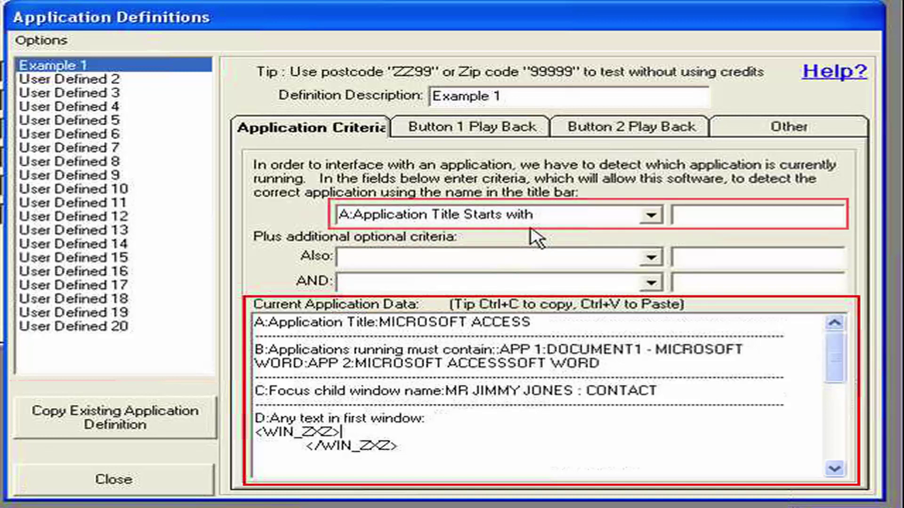
{"action": "left_click", "coordinate": [651, 215]}
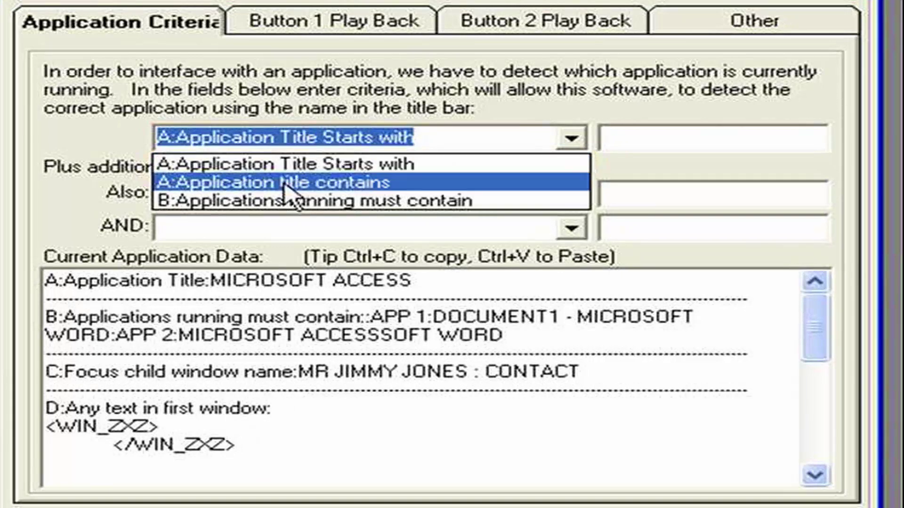
Step: Set the first criterion to 'A:Application Title Starts with' and select the captured MICROSOFT ACCESS title
{"action": "left_click", "coordinate": [307, 190]}
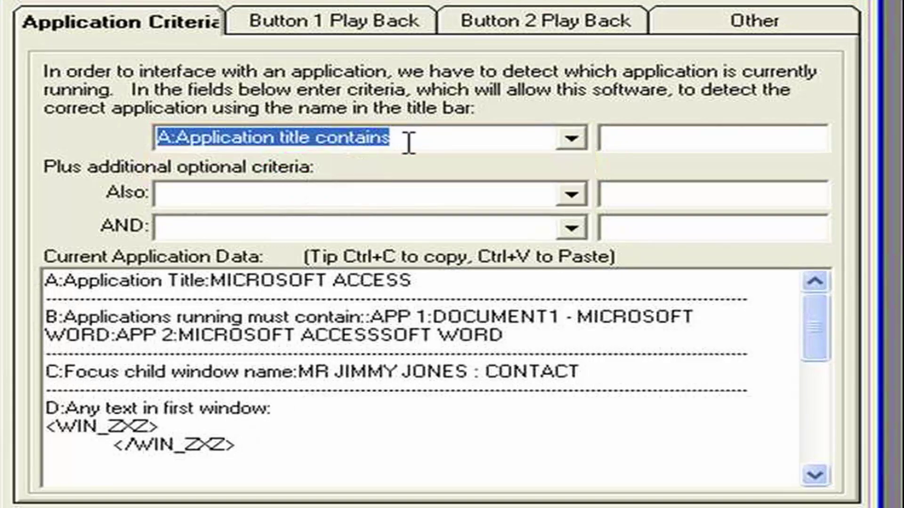
{"action": "left_click", "coordinate": [571, 137]}
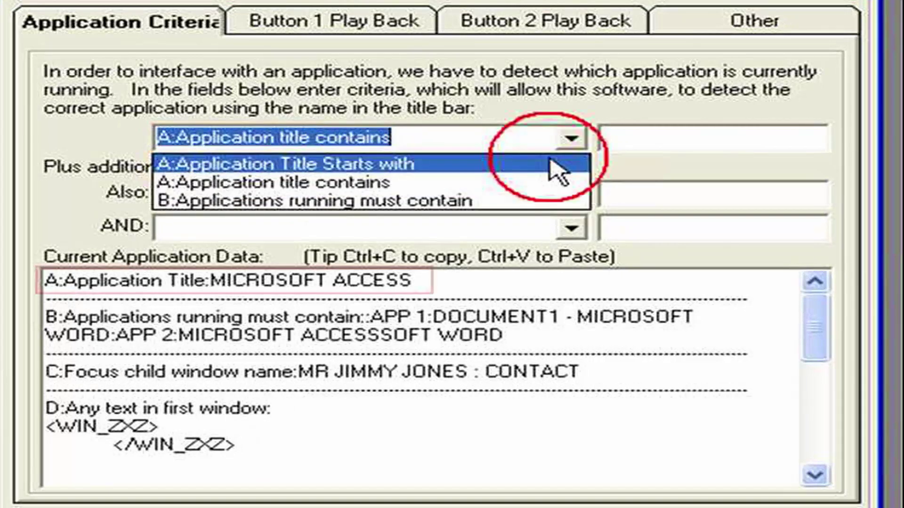
{"action": "left_click", "coordinate": [513, 161]}
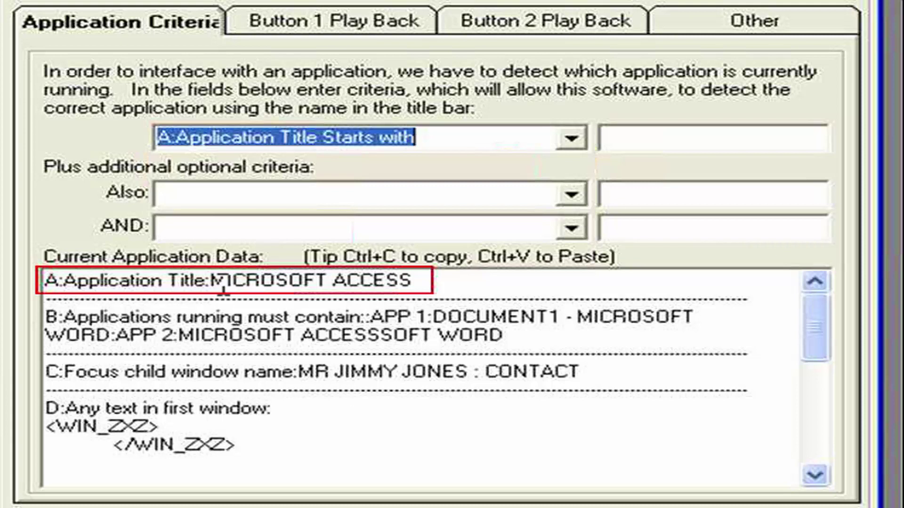
{"action": "left_click_drag", "start_coordinate": [212, 281], "coordinate": [417, 285]}
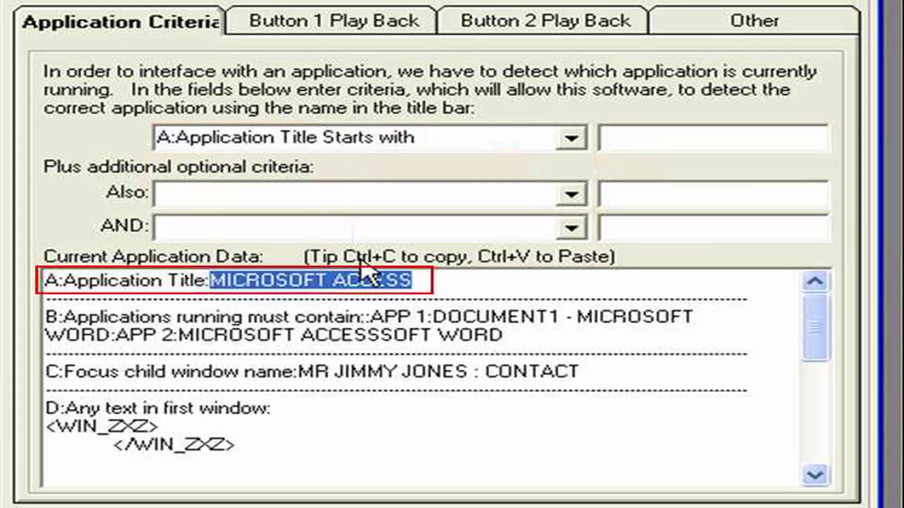
Step: Paste MICROSOFT ACCESS into the right-hand criteria text box with Ctrl+V
{"action": "left_click", "coordinate": [656, 141]}
{"action": "key", "text": "ctrl+v"}
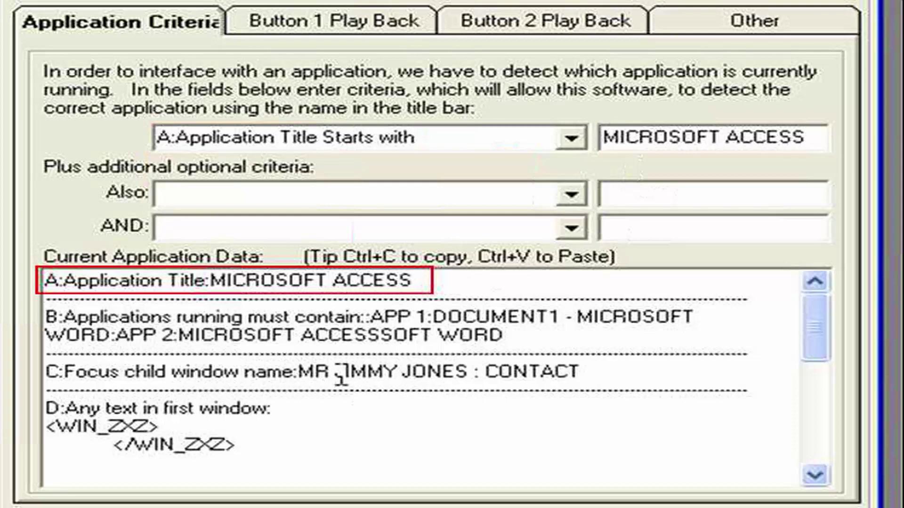
{"action": "left_click_drag", "start_coordinate": [298, 372], "coordinate": [581, 376]}
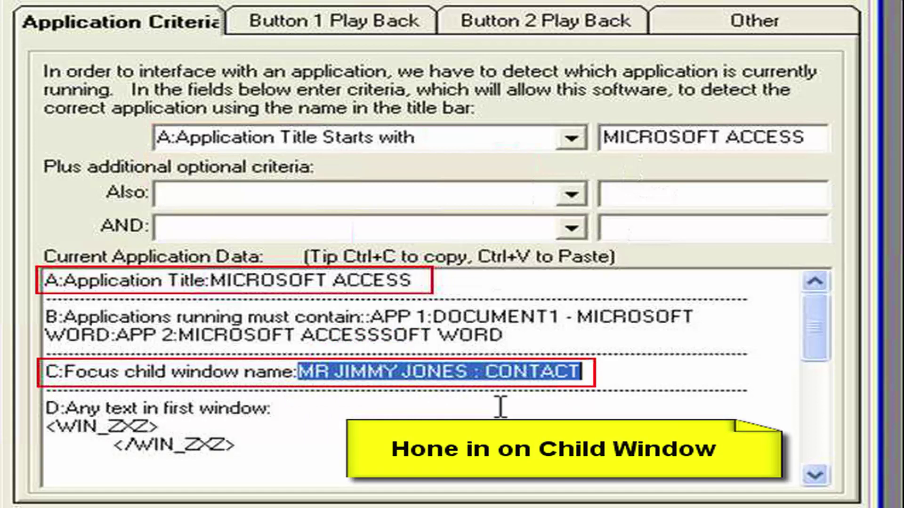
{"action": "left_click_drag", "start_coordinate": [477, 376], "coordinate": [302, 377]}
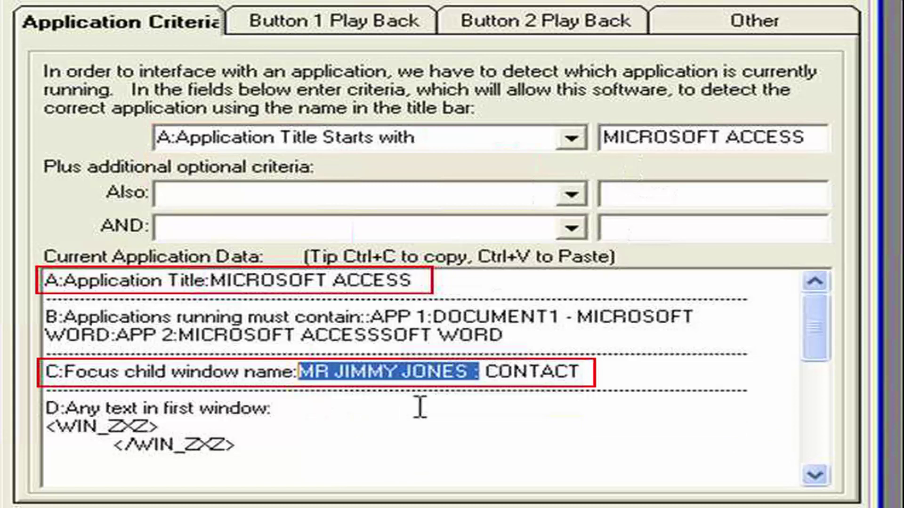
{"action": "left_click_drag", "start_coordinate": [579, 371], "coordinate": [474, 371]}
{"action": "key", "text": "ctrl+c"}
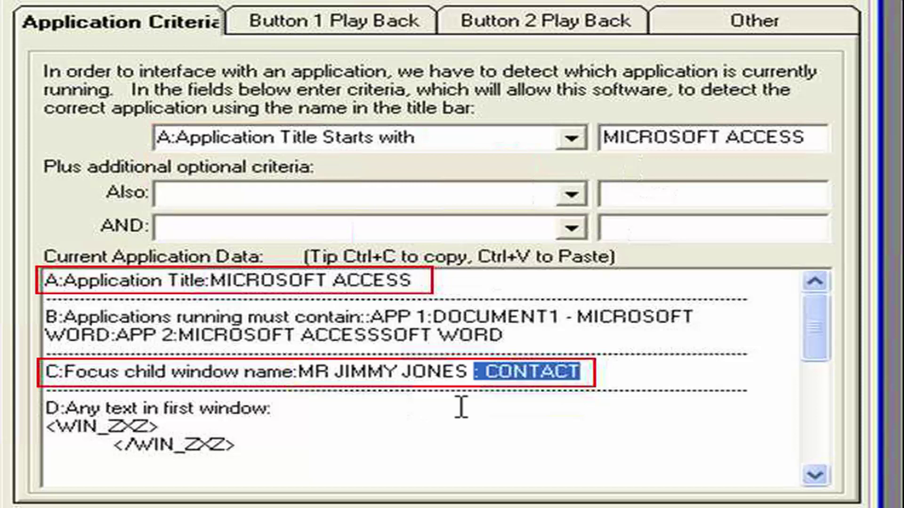
Step: Add a 'C:Focus Child Window Title must contain' rule with the value ': CONTACT'
{"action": "left_click", "coordinate": [636, 193]}
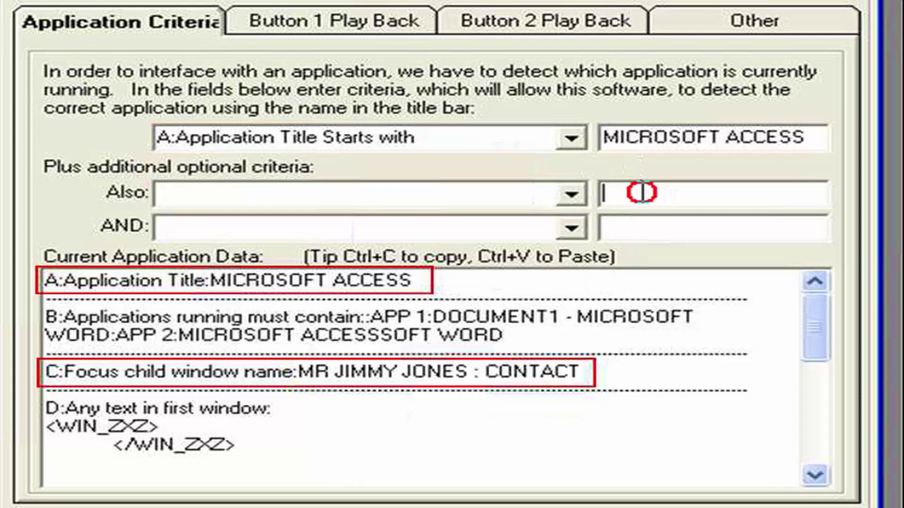
{"action": "key", "text": "ctrl+v"}
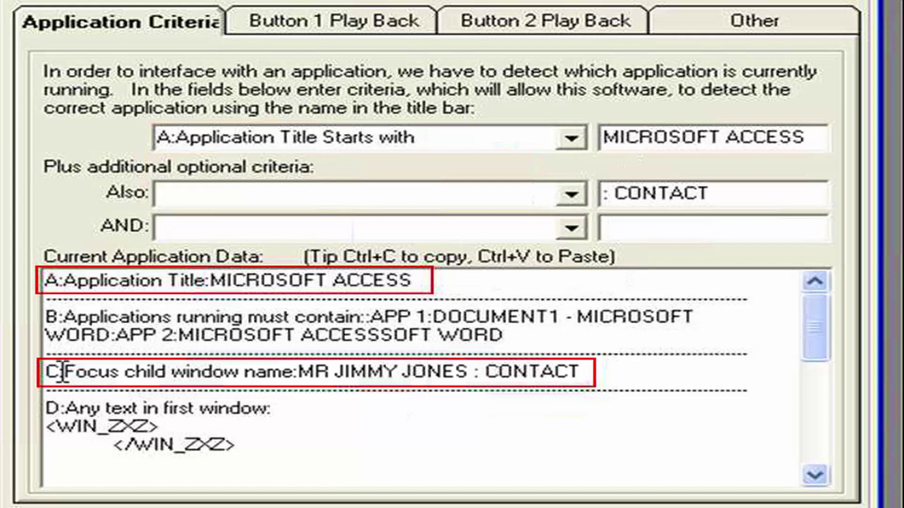
{"action": "left_click_drag", "start_coordinate": [62, 372], "coordinate": [46, 374]}
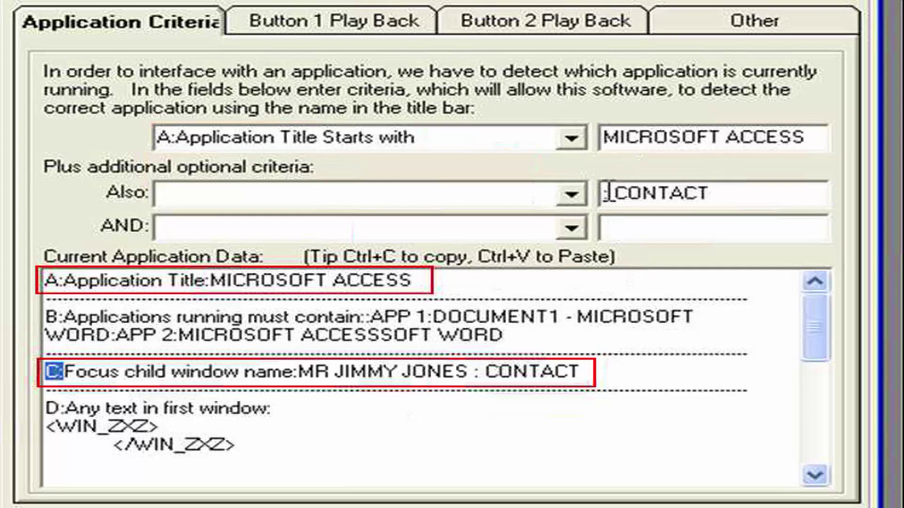
{"action": "left_click", "coordinate": [571, 196]}
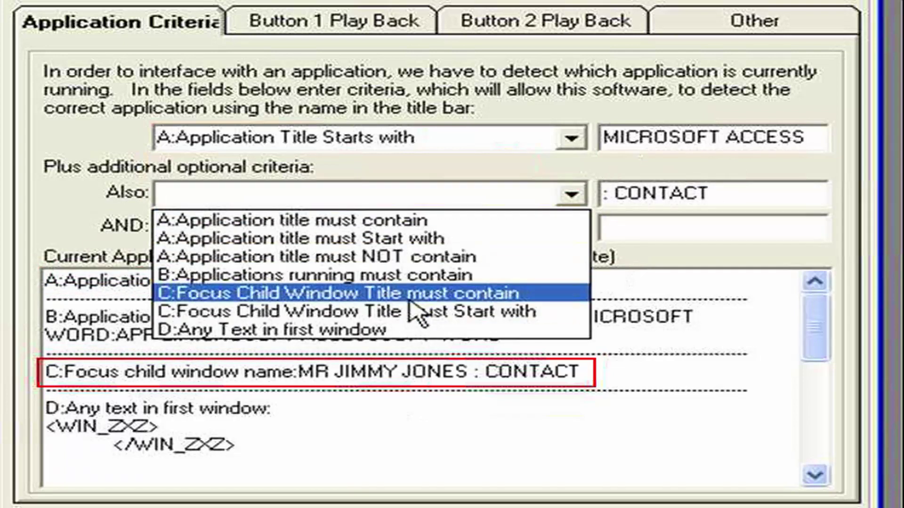
{"action": "left_click", "coordinate": [470, 297]}
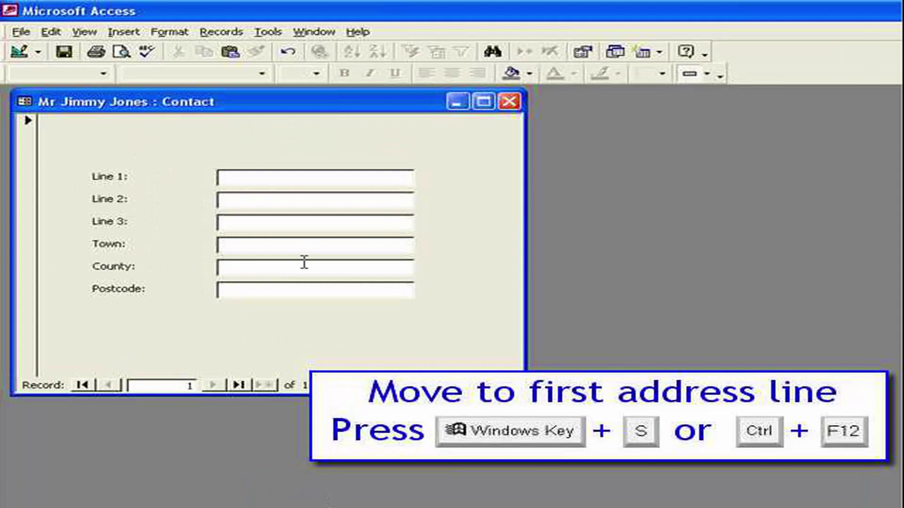
Step: Bring up the postcode lookup over the Access contact form and reveal its hidden Defs shortcut
{"action": "left_click", "coordinate": [264, 124]}
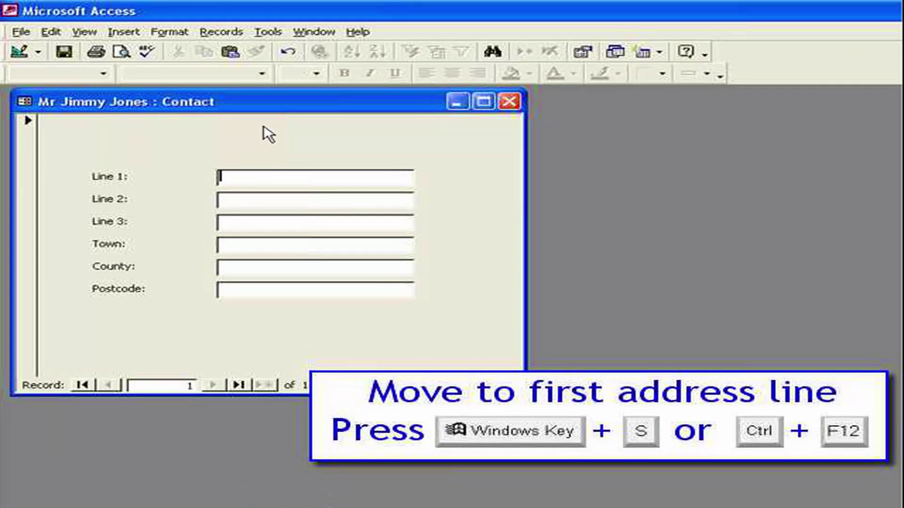
{"action": "key", "text": "super+s"}
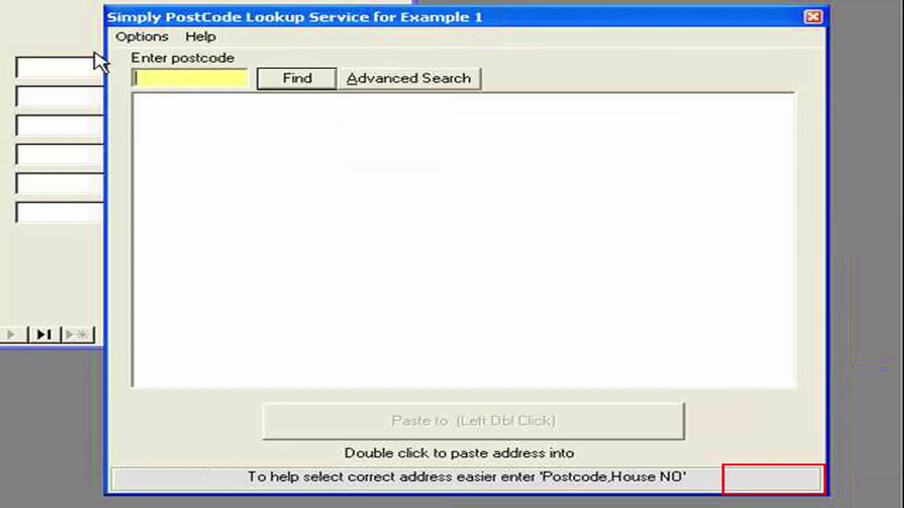
{"action": "left_click", "coordinate": [138, 38]}
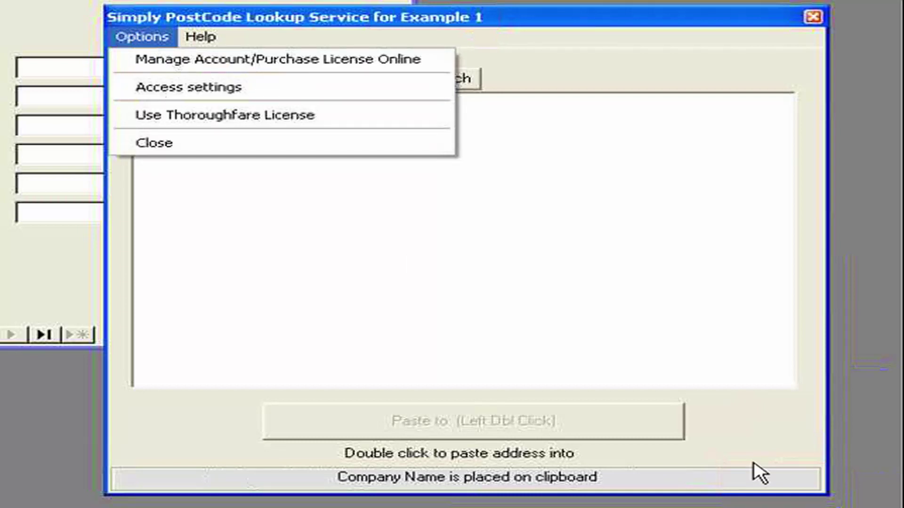
{"action": "left_click", "coordinate": [742, 431]}
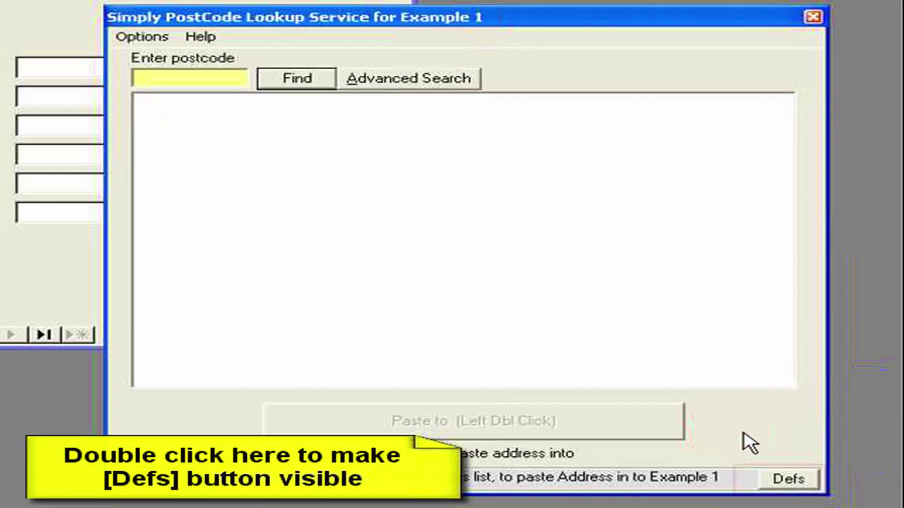
Step: Open the application definitions, review the Button 1 Play Back keys, and close them
{"action": "left_click", "coordinate": [791, 489]}
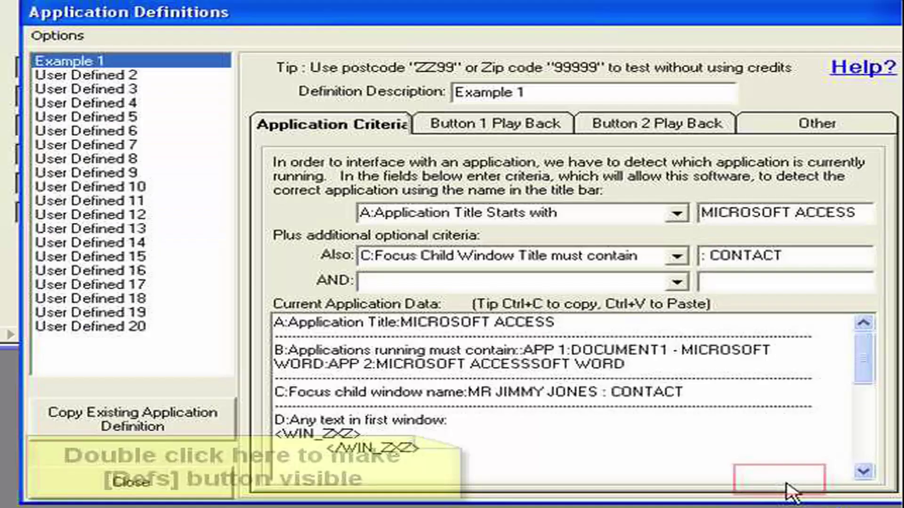
{"action": "left_click", "coordinate": [502, 131]}
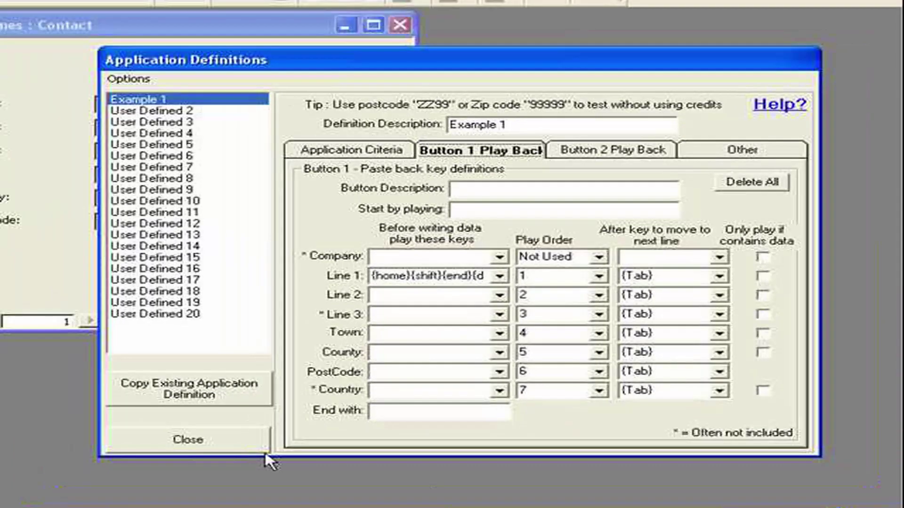
{"action": "left_click", "coordinate": [130, 482]}
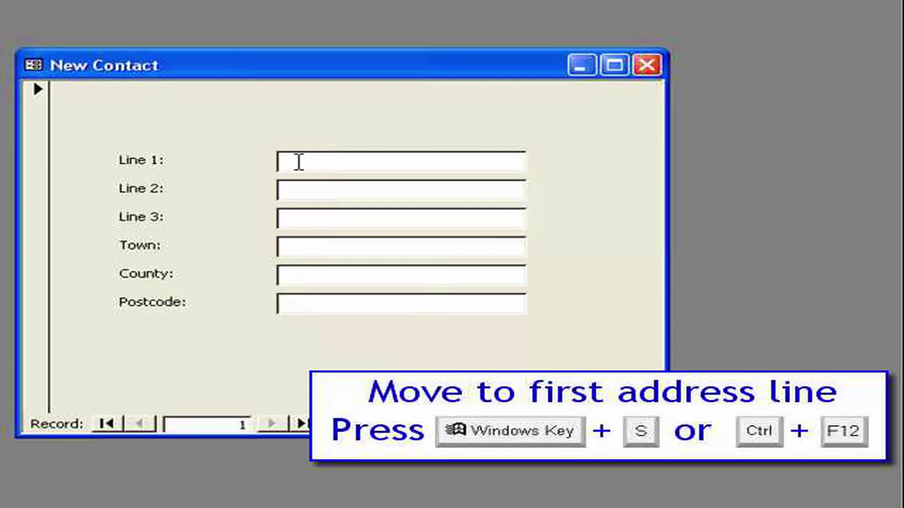
Step: Call up the lookup and show Example 1's Button 1 Play Back keys via Options > Access settings
{"action": "key", "text": "ctrl+F12"}
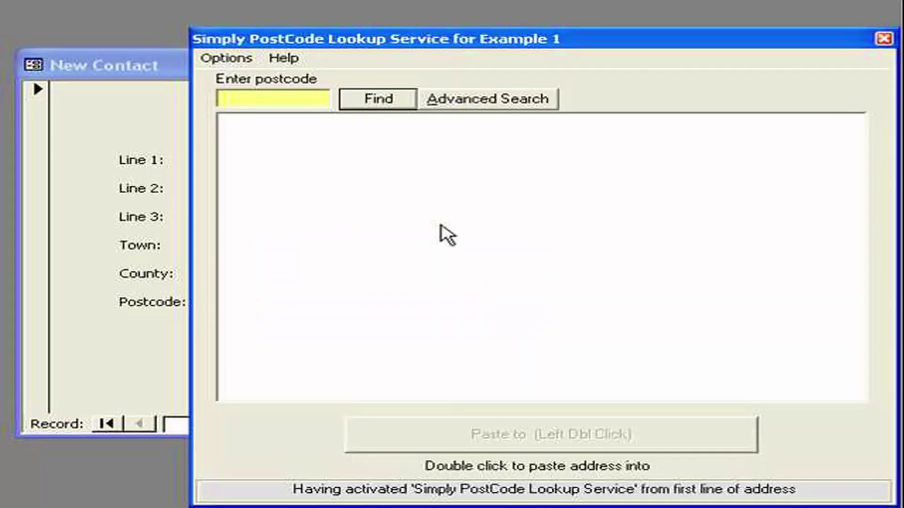
{"action": "left_click", "coordinate": [231, 59]}
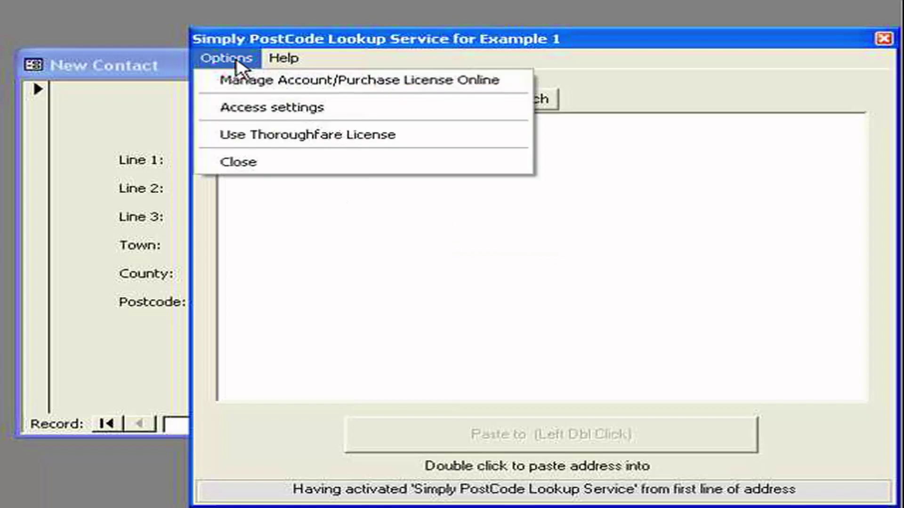
{"action": "left_click", "coordinate": [250, 112]}
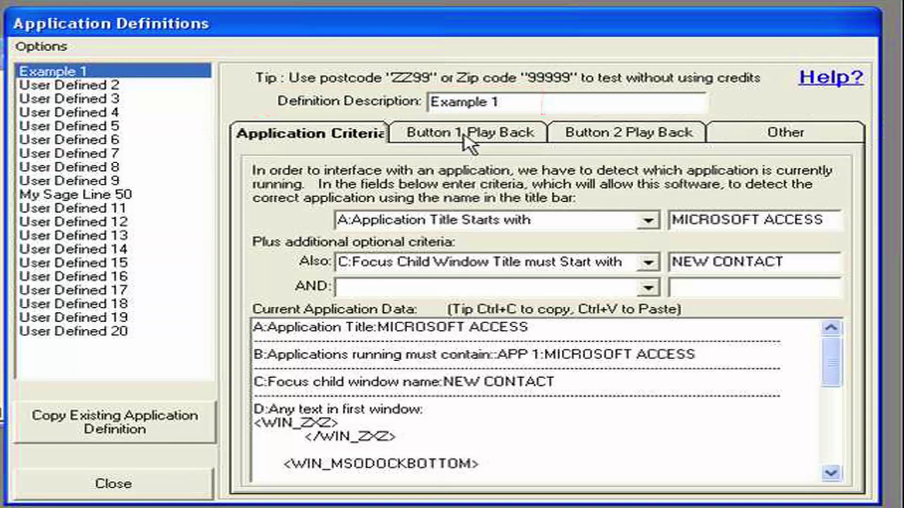
{"action": "left_click", "coordinate": [467, 139]}
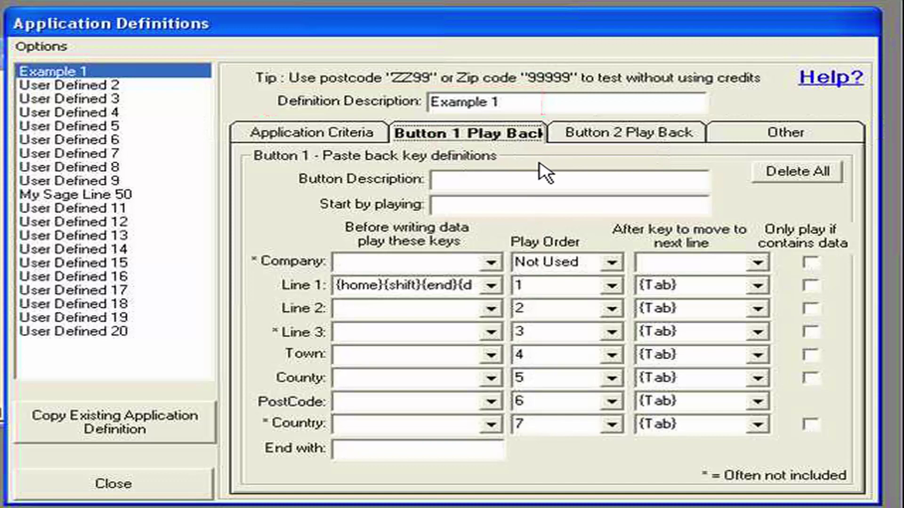
Step: Enter 'Contact Address' as the first paste-back button's description
{"action": "left_click", "coordinate": [466, 183]}
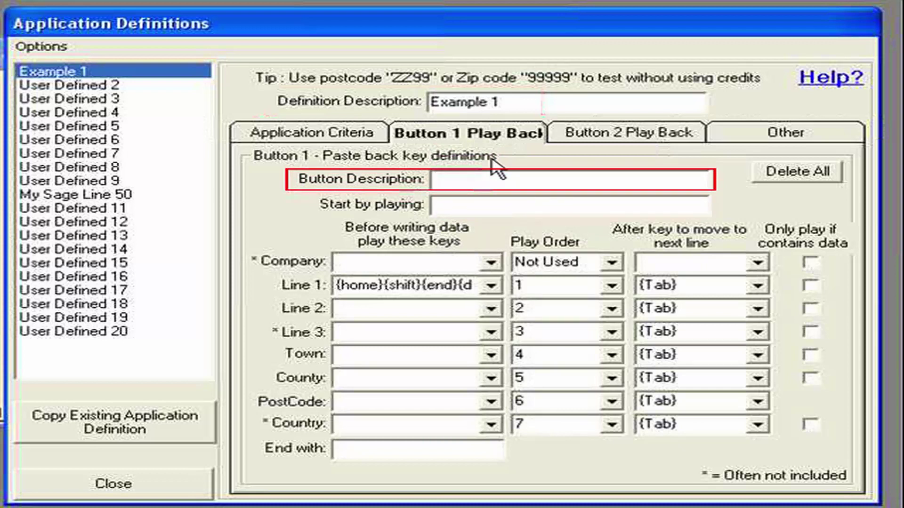
{"action": "type", "text": "COn"}
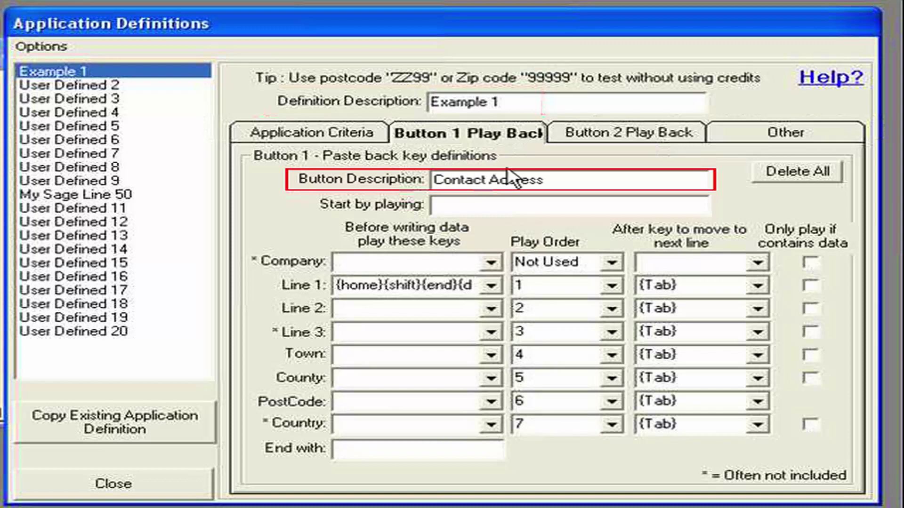
{"action": "left_click", "coordinate": [447, 204]}
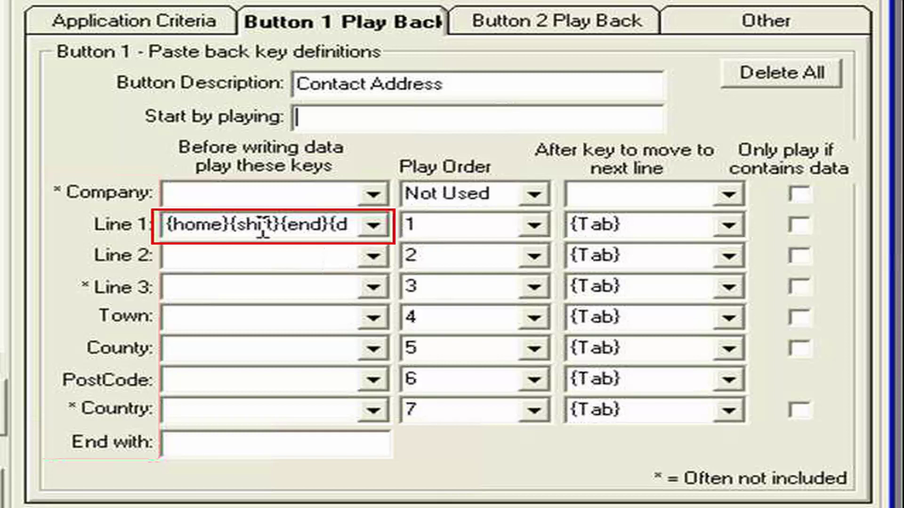
Step: Set Line 1's before-writing keys to {home}{shift}{end}{del}
{"action": "left_click", "coordinate": [306, 229]}
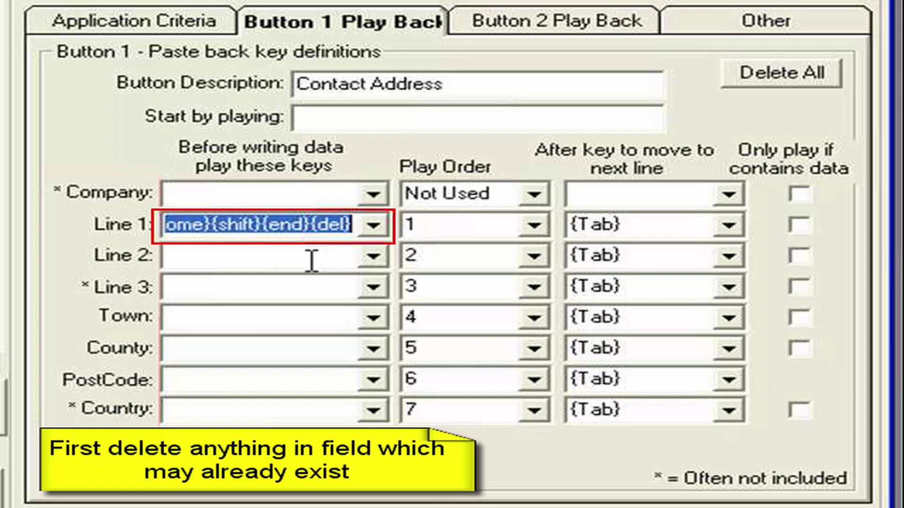
{"action": "left_click_drag", "start_coordinate": [264, 231], "coordinate": [115, 229]}
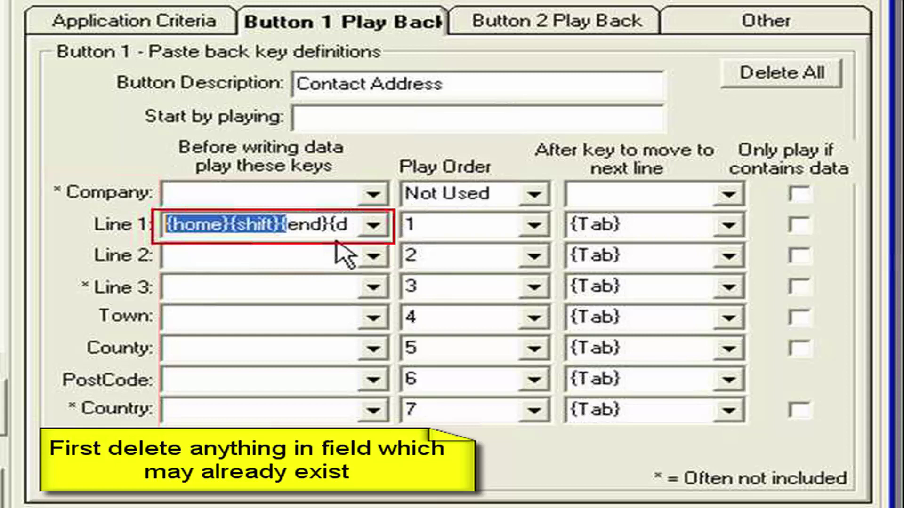
{"action": "left_click", "coordinate": [312, 224]}
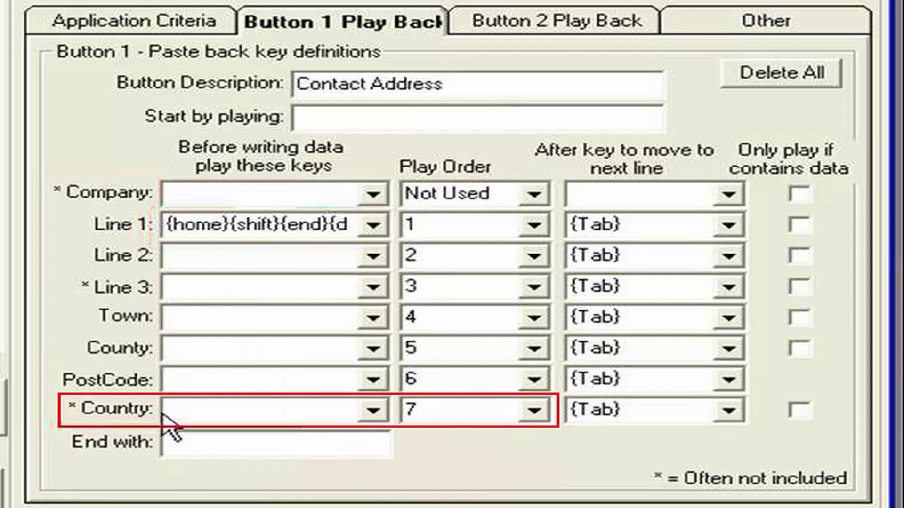
Step: Change Country's play order from 7 to Not Used, leaving Line 2 at 2
{"action": "left_click", "coordinate": [540, 416]}
{"action": "left_click", "coordinate": [539, 471]}
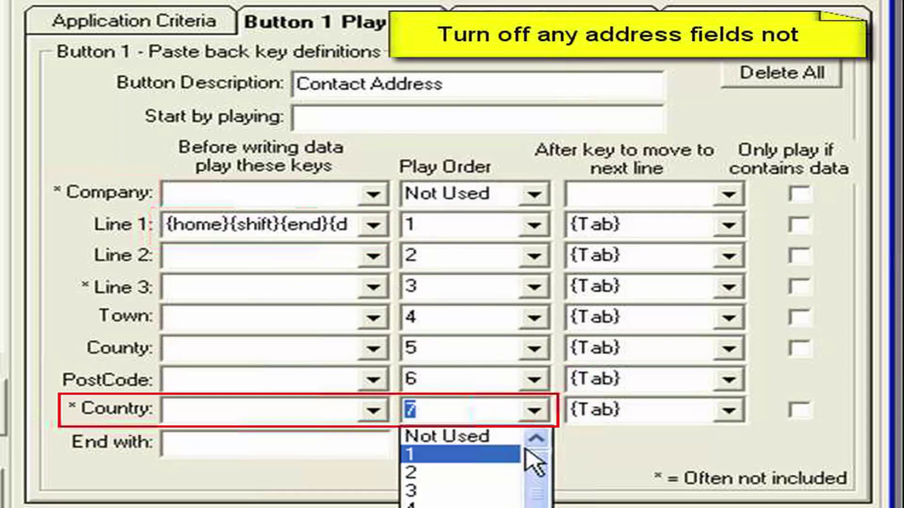
{"action": "left_click", "coordinate": [476, 436]}
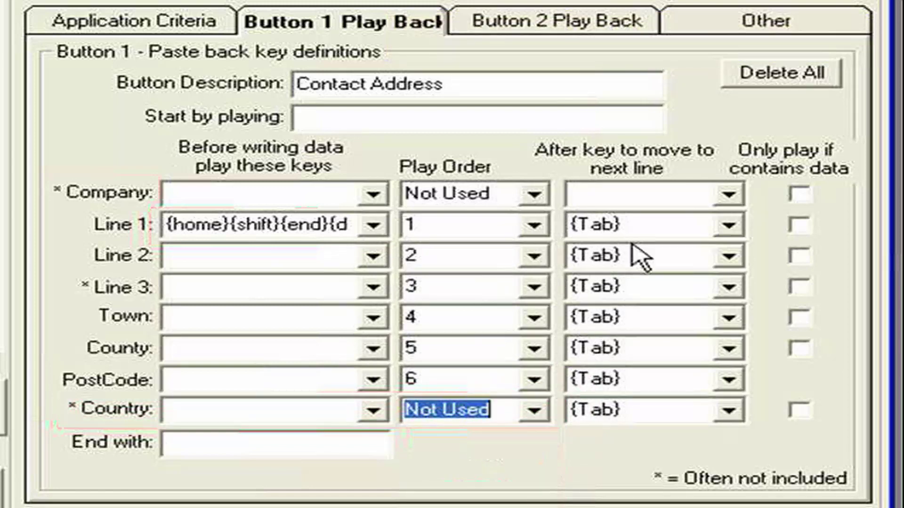
{"action": "left_click", "coordinate": [640, 226]}
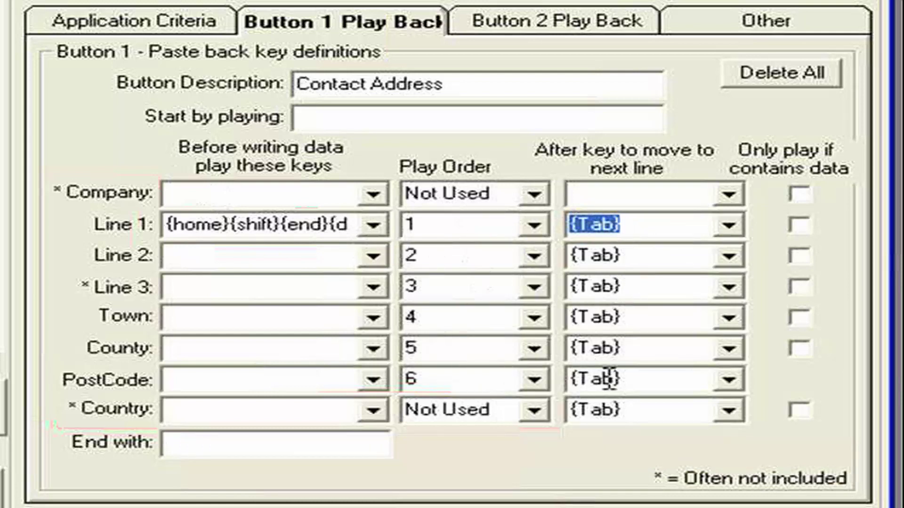
{"action": "left_click", "coordinate": [533, 257]}
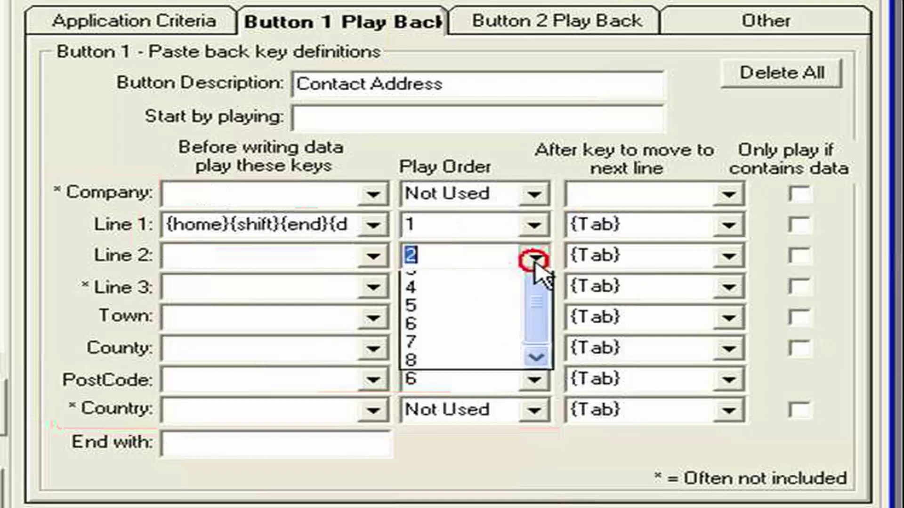
{"action": "left_click", "coordinate": [707, 113]}
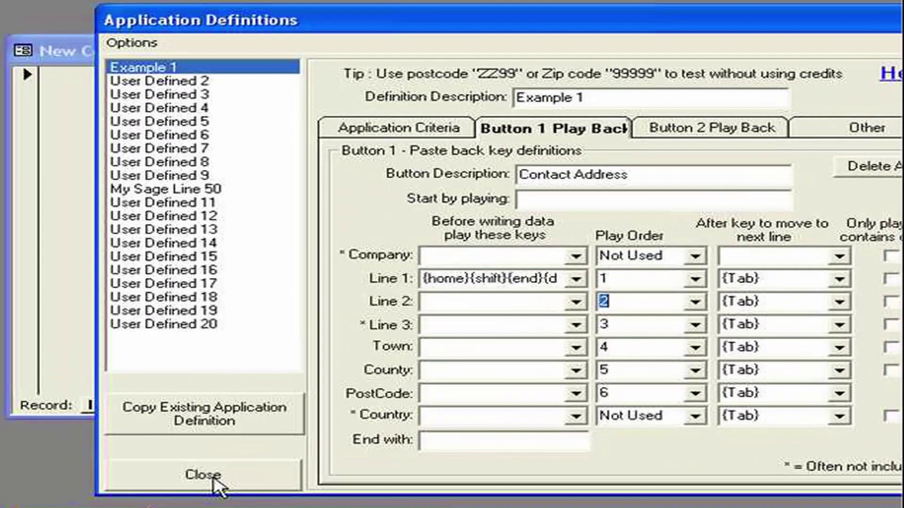
Step: Close the definitions and launch the postcode lookup from the contact form's Line 1 field
{"action": "left_click", "coordinate": [213, 479]}
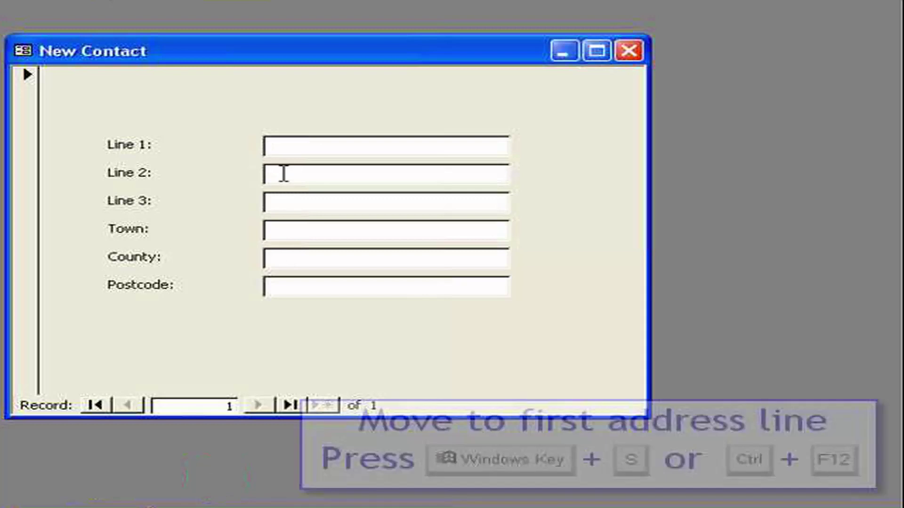
{"action": "left_click", "coordinate": [281, 148]}
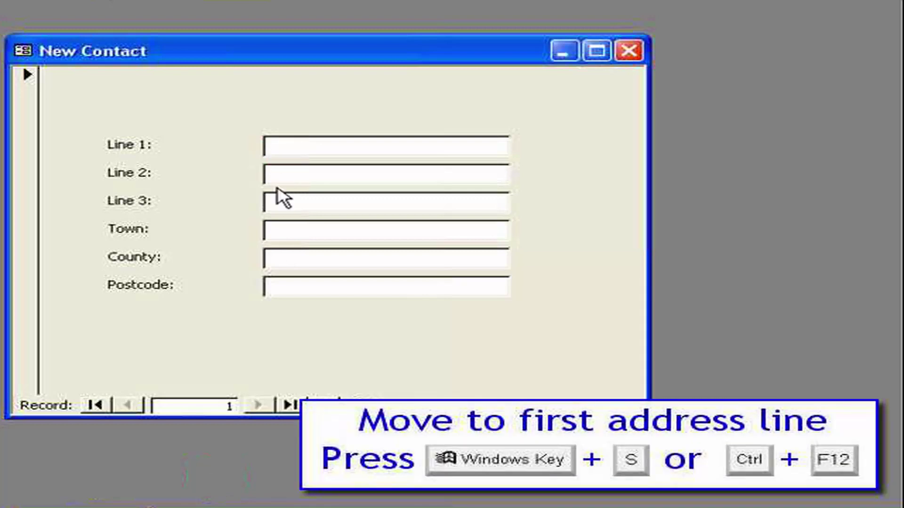
{"action": "key", "text": "super+s"}
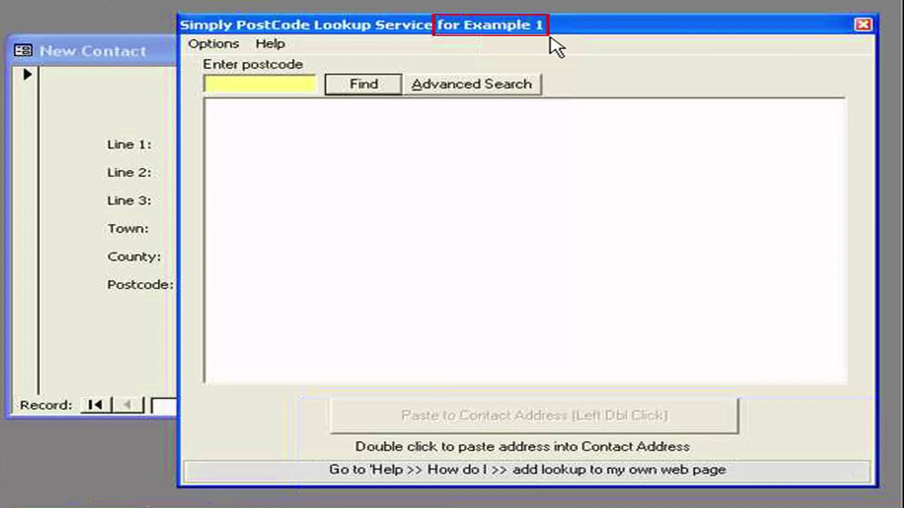
Step: Search postcode zz99 and paste the sixth demo address into the New Contact form
{"action": "type", "text": "zz99"}
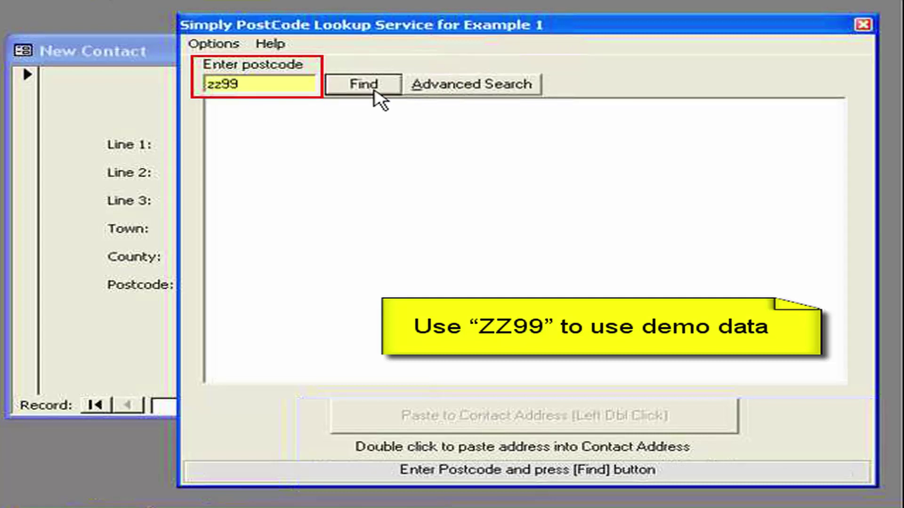
{"action": "left_click", "coordinate": [371, 90]}
{"action": "left_click", "coordinate": [356, 178]}
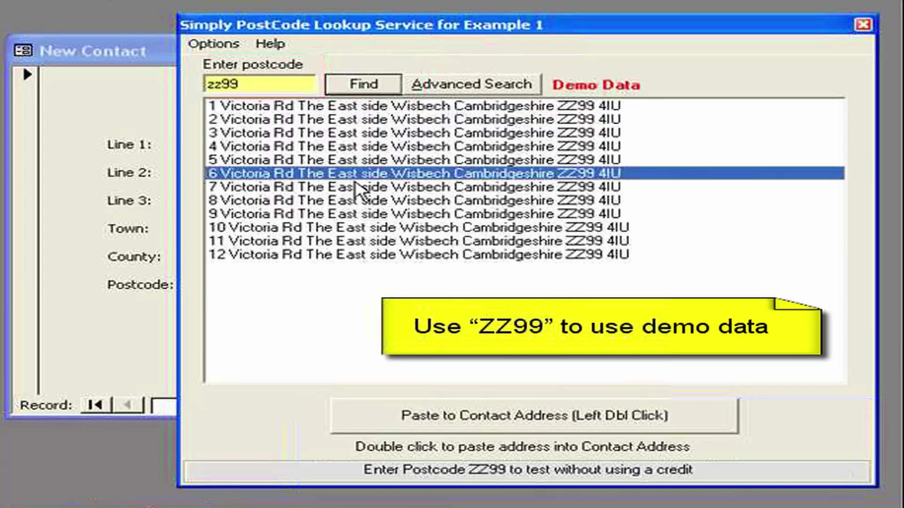
{"action": "double_click", "coordinate": [355, 180]}
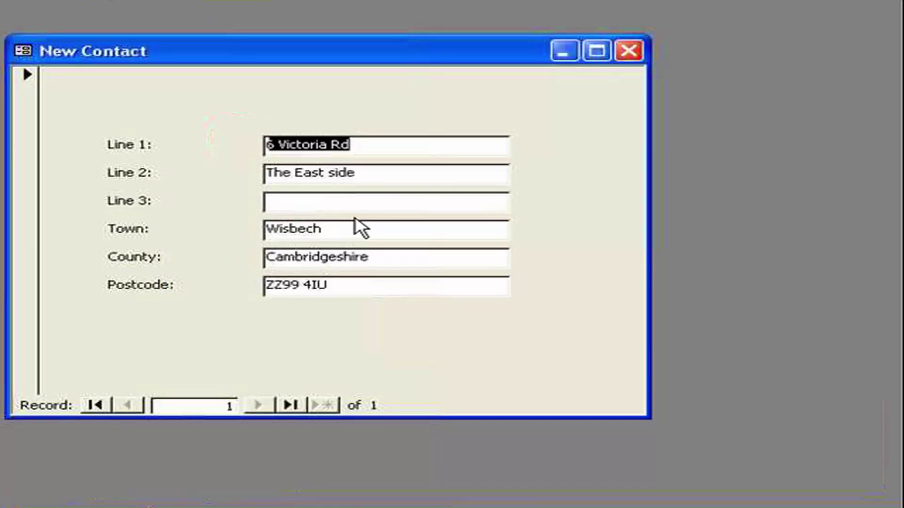
{"action": "left_click", "coordinate": [360, 201]}
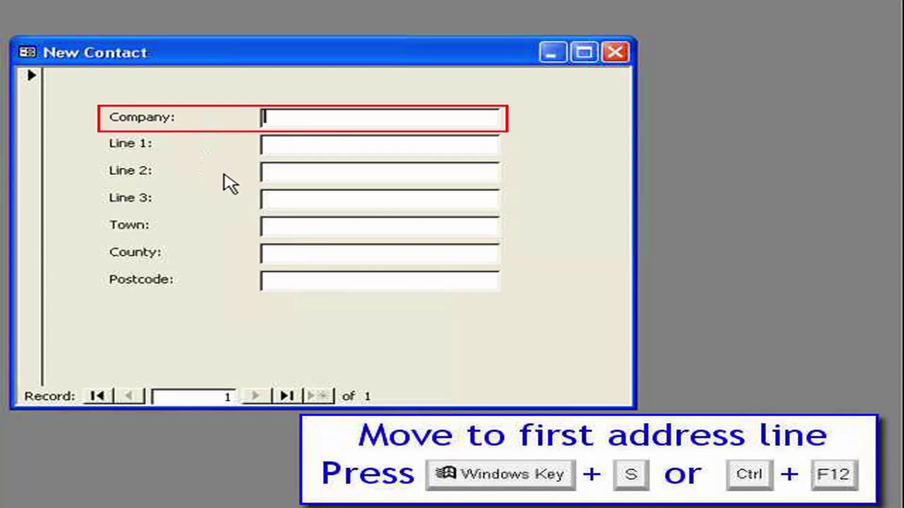
Step: Reopen the Button 1 Play Back keys and set Company's play order to 1, Line 1 to 2
{"action": "key", "text": "super+s"}
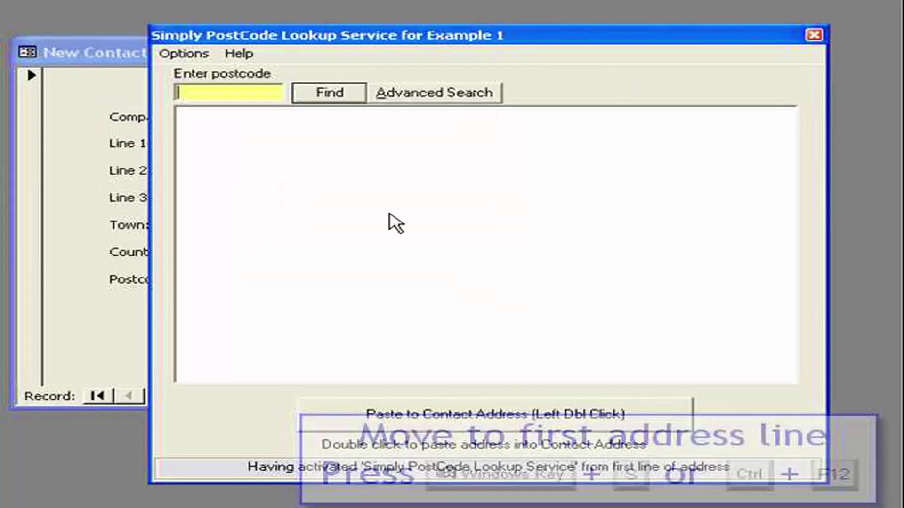
{"action": "left_click", "coordinate": [788, 472]}
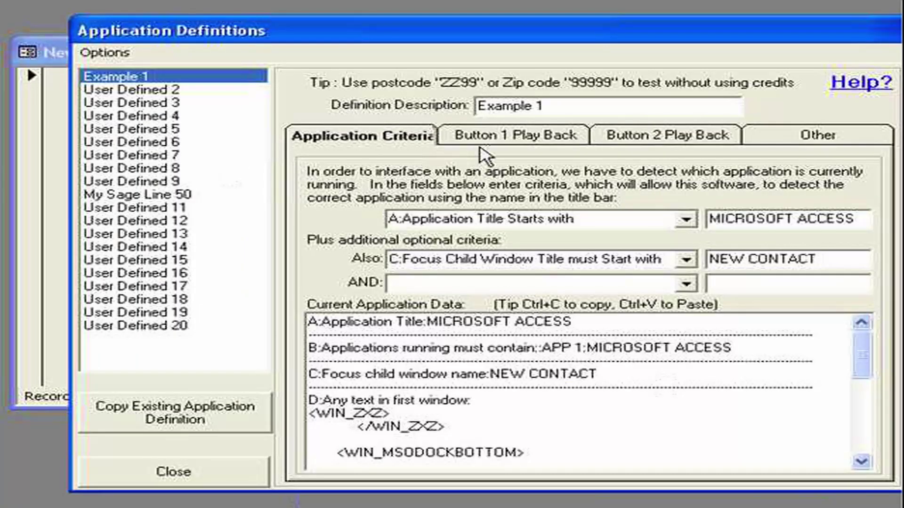
{"action": "left_click", "coordinate": [513, 141]}
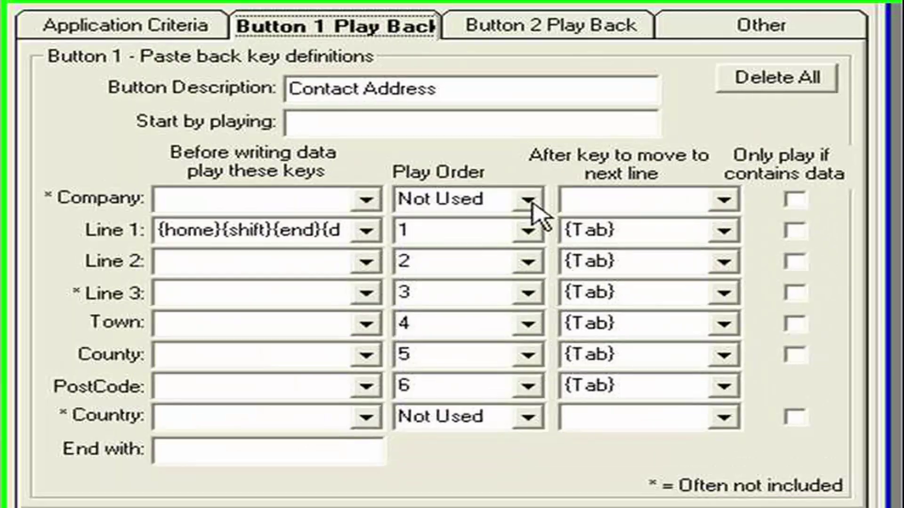
{"action": "left_click", "coordinate": [528, 200]}
{"action": "left_click", "coordinate": [466, 240]}
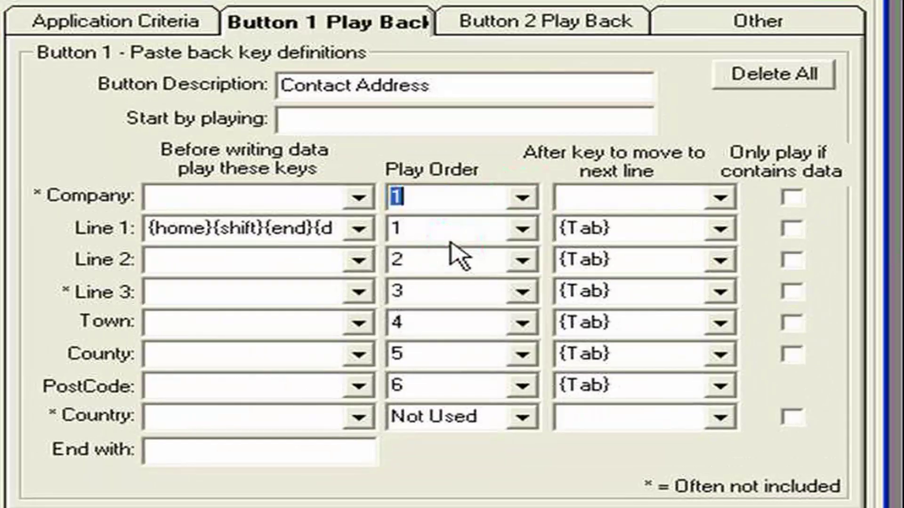
{"action": "left_click", "coordinate": [424, 221]}
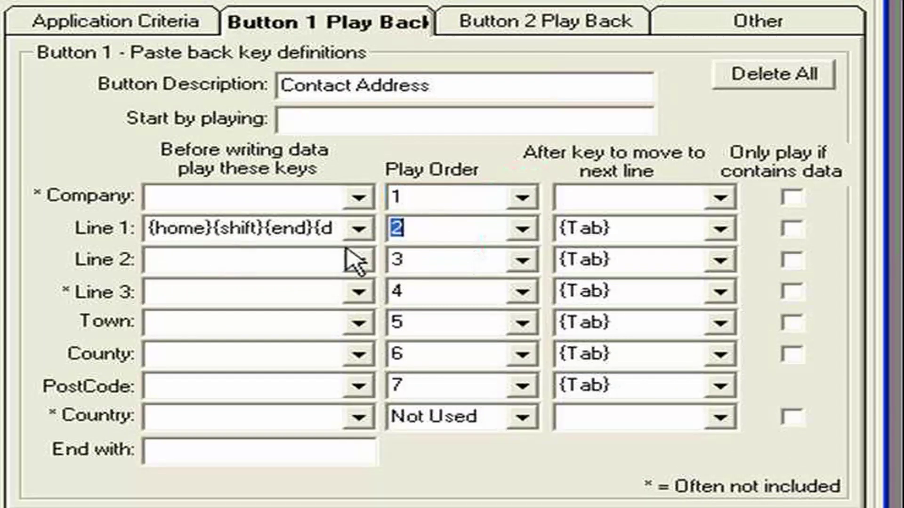
Step: Give Company {home}{shift}{end}{del} before-keys and a {Tab} after-key, and clear Line 1's before-keys
{"action": "double_click", "coordinate": [153, 228]}
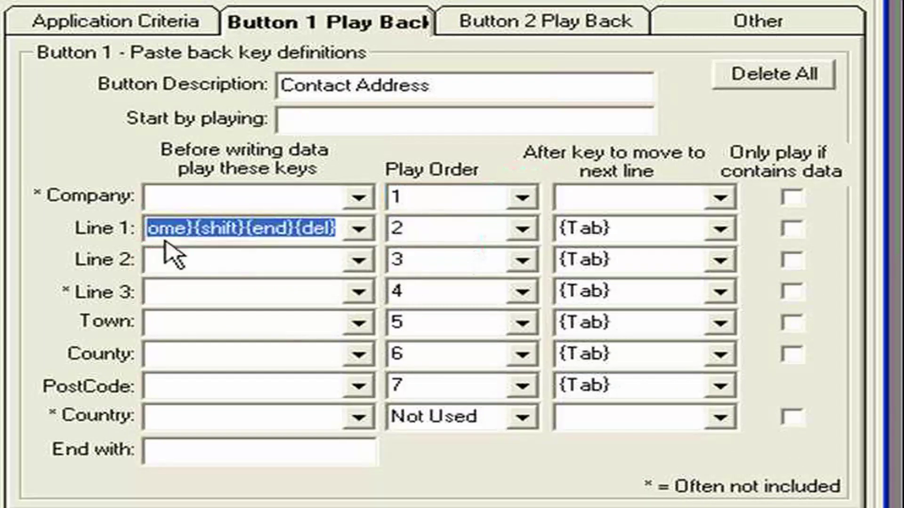
{"action": "left_click", "coordinate": [359, 198]}
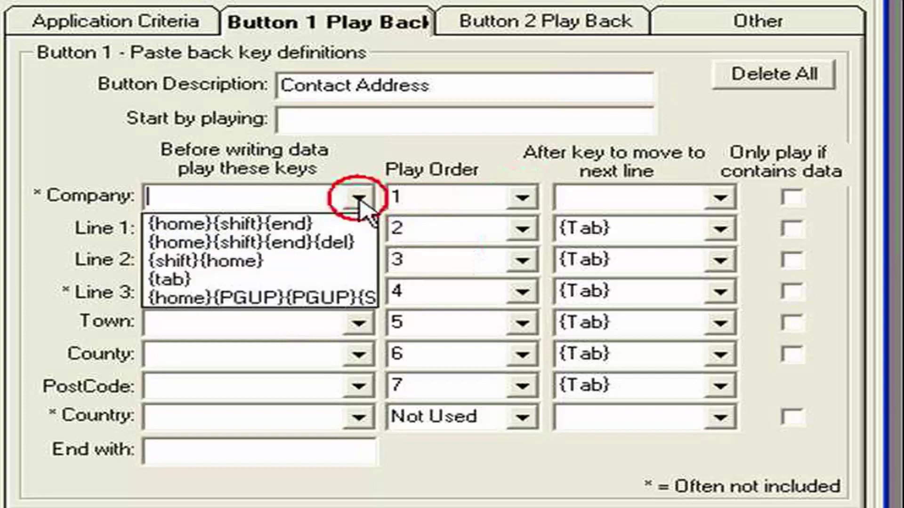
{"action": "left_click", "coordinate": [334, 245]}
{"action": "left_click", "coordinate": [293, 236]}
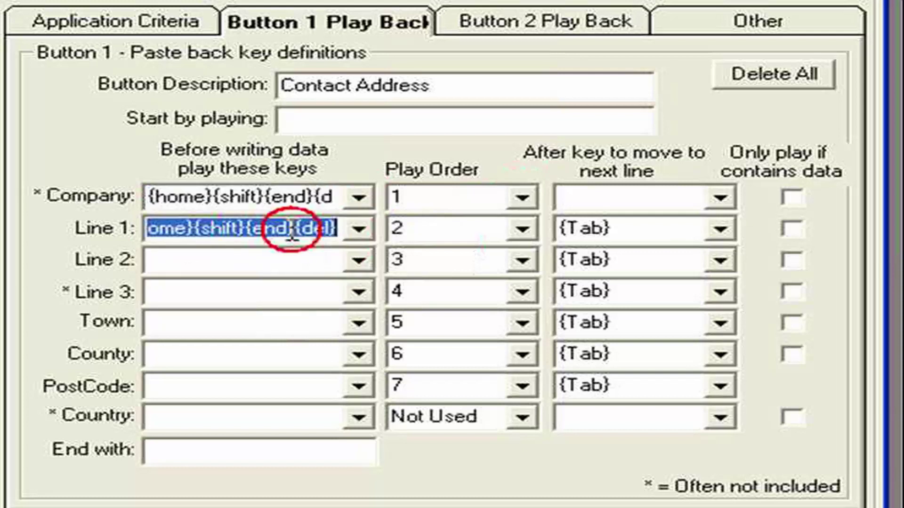
{"action": "key", "text": "Delete"}
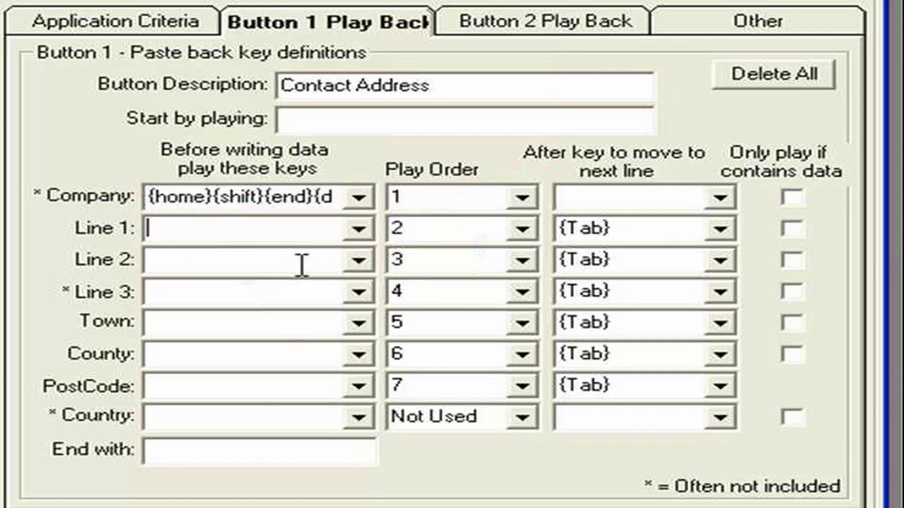
{"action": "left_click", "coordinate": [301, 265]}
{"action": "left_click", "coordinate": [720, 199]}
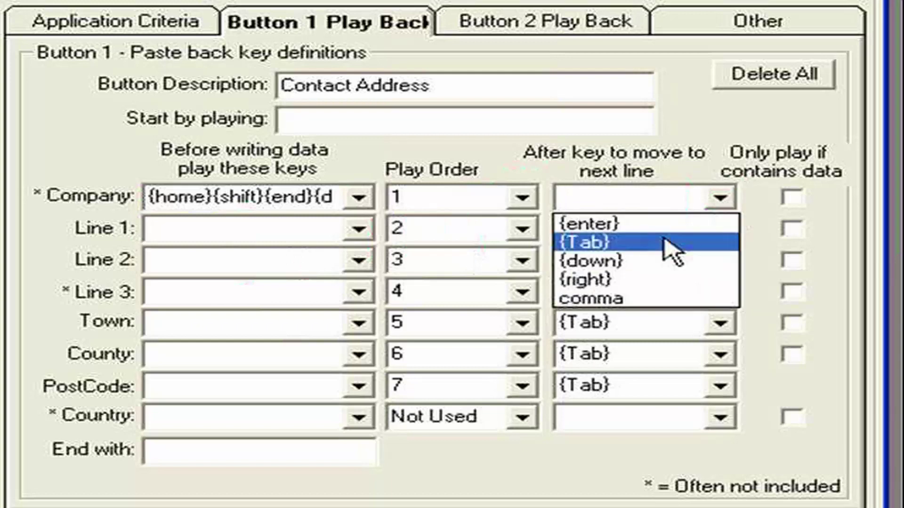
{"action": "left_click", "coordinate": [638, 241]}
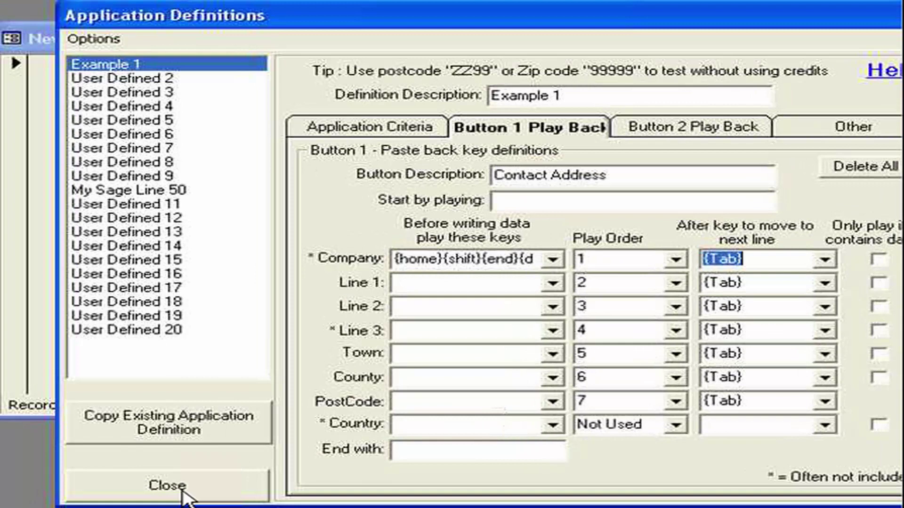
Step: Look up postcode PE13 2XQ and paste the Comtek Accounts Ltd address into the New Contact form
{"action": "left_click", "coordinate": [122, 490]}
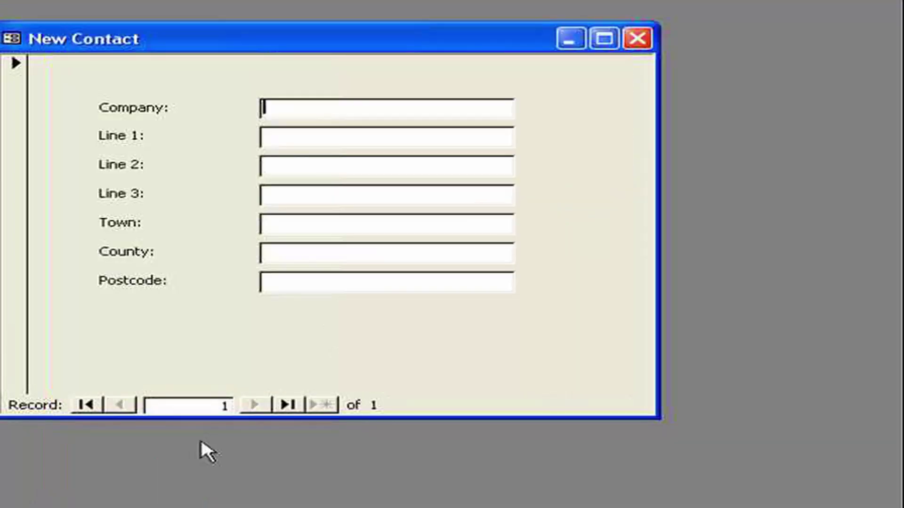
{"action": "double_click", "coordinate": [303, 165]}
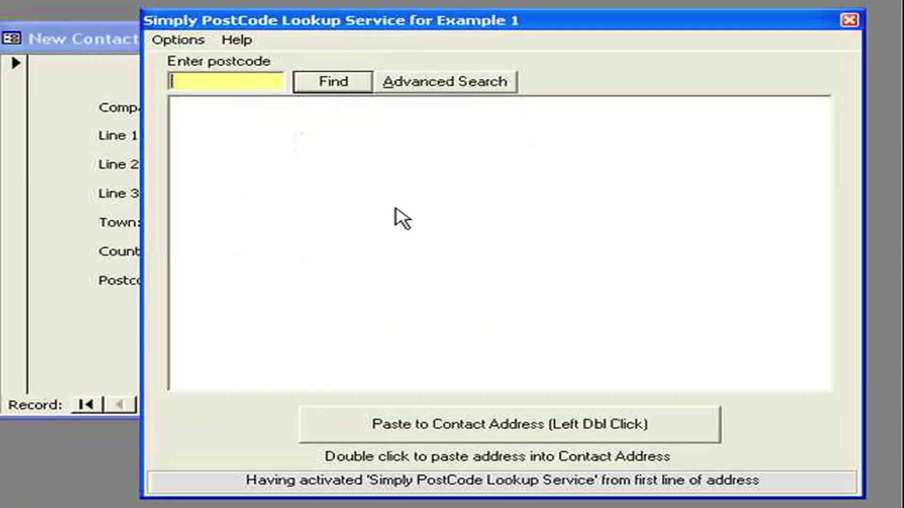
{"action": "type", "text": "pe132q"}
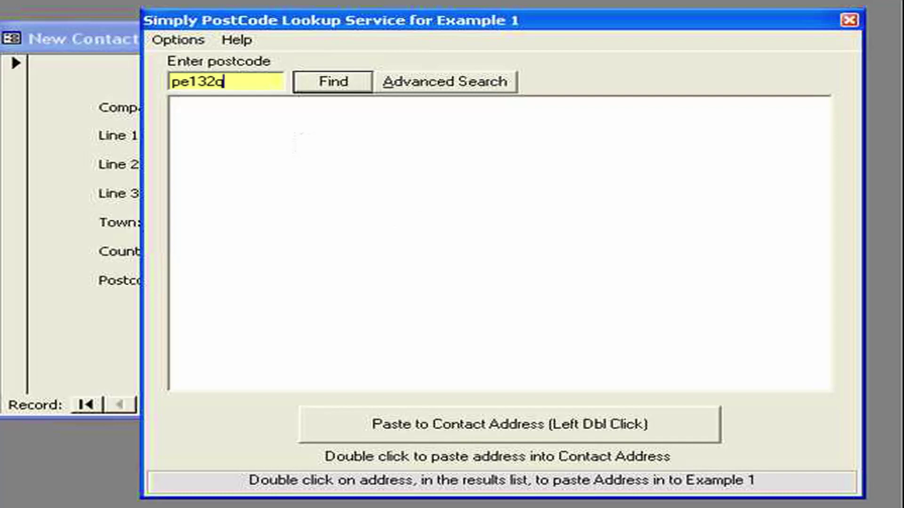
{"action": "type", "text": "x"}
{"action": "key", "text": "BackSpace"}
{"action": "key", "text": "BackSpace"}
{"action": "type", "text": "xq"}
{"action": "key", "text": "Return"}
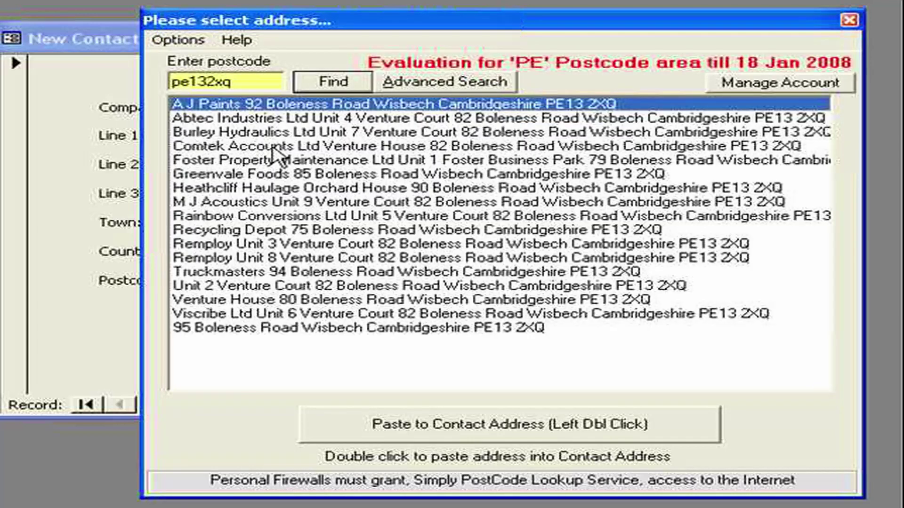
{"action": "double_click", "coordinate": [273, 144]}
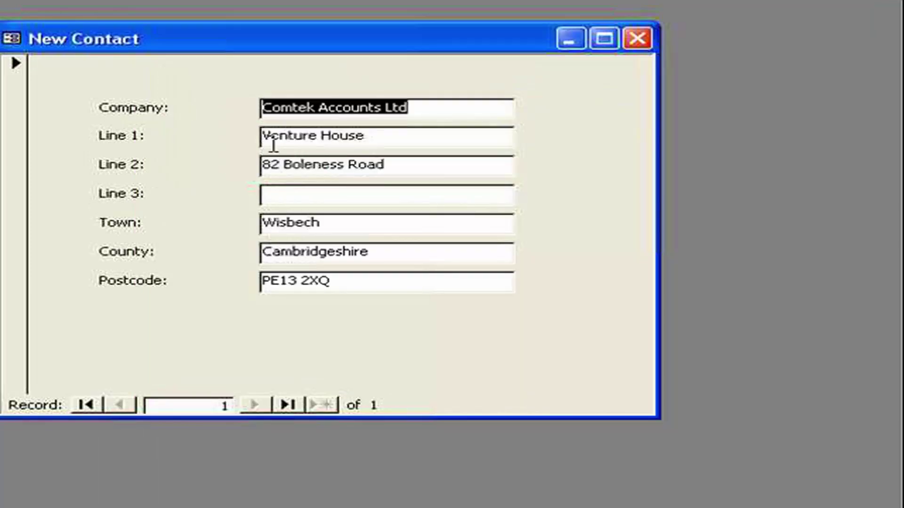
{"action": "left_click", "coordinate": [394, 217]}
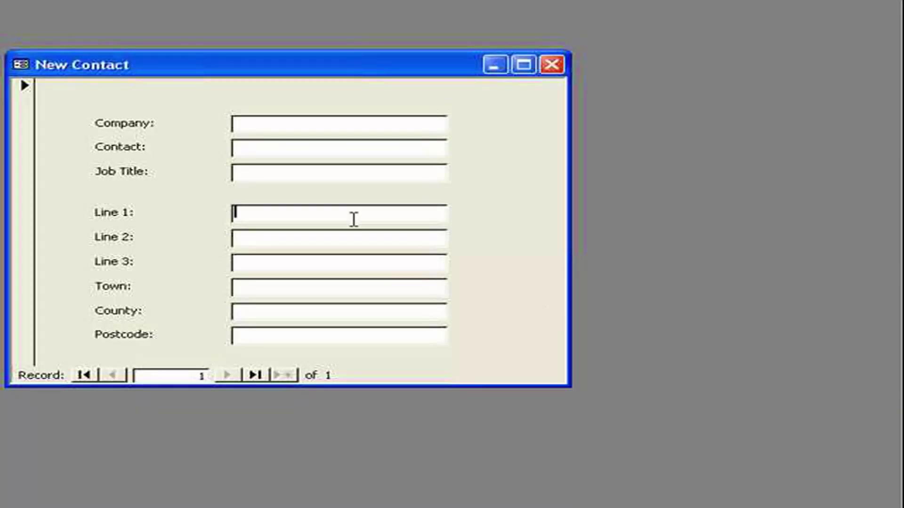
{"action": "left_click", "coordinate": [255, 150]}
{"action": "left_click", "coordinate": [259, 171]}
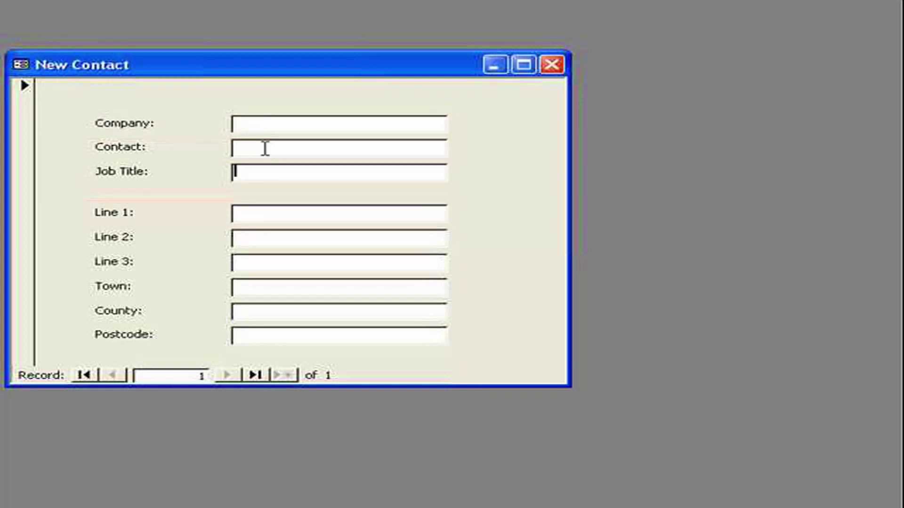
{"action": "left_click", "coordinate": [253, 213]}
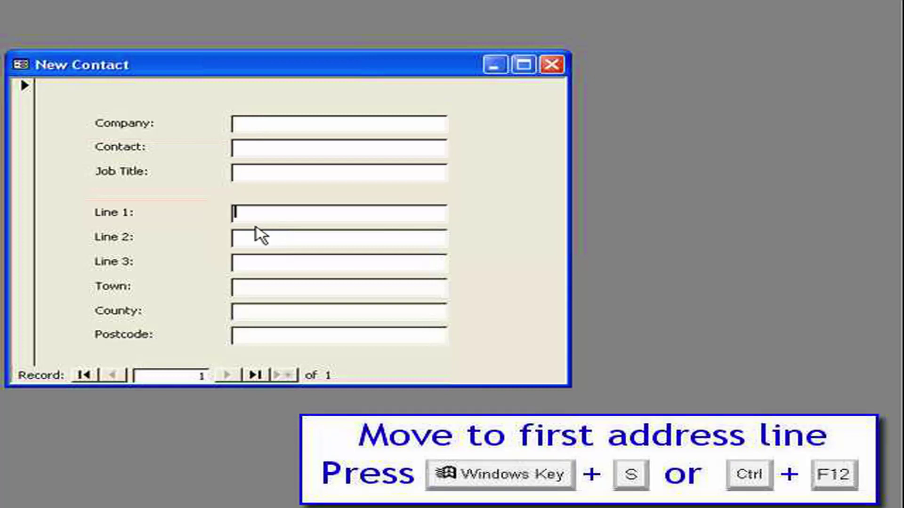
Step: In Example 1's Button 1 playback settings, set Company's play order to Not Used
{"action": "key", "text": "super+s"}
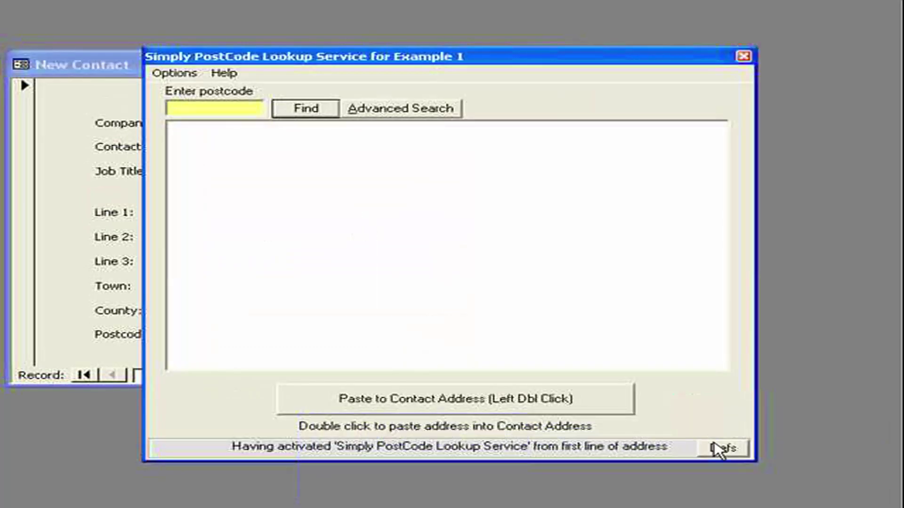
{"action": "left_click", "coordinate": [718, 448]}
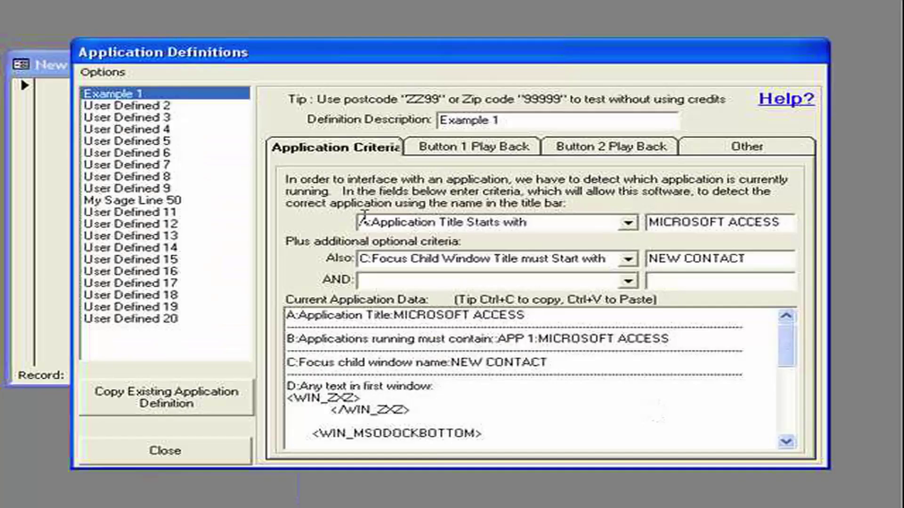
{"action": "left_click", "coordinate": [509, 149]}
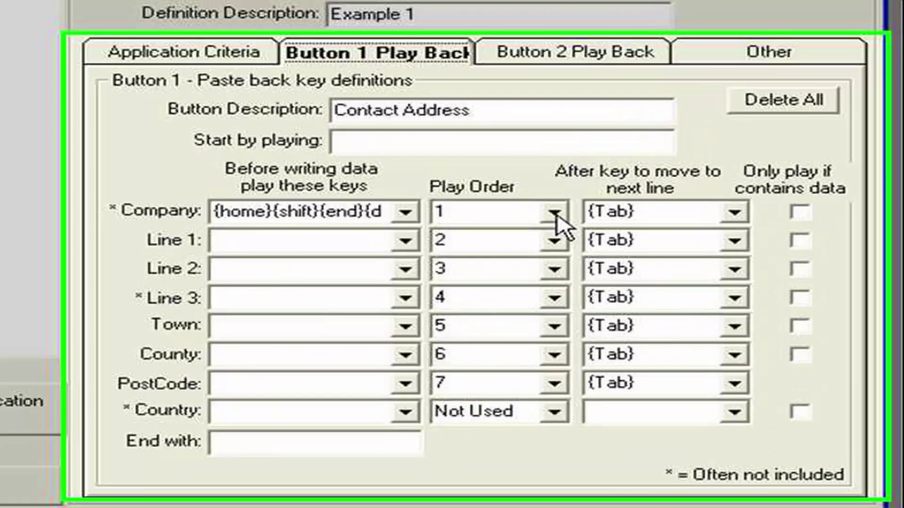
{"action": "left_click", "coordinate": [556, 214]}
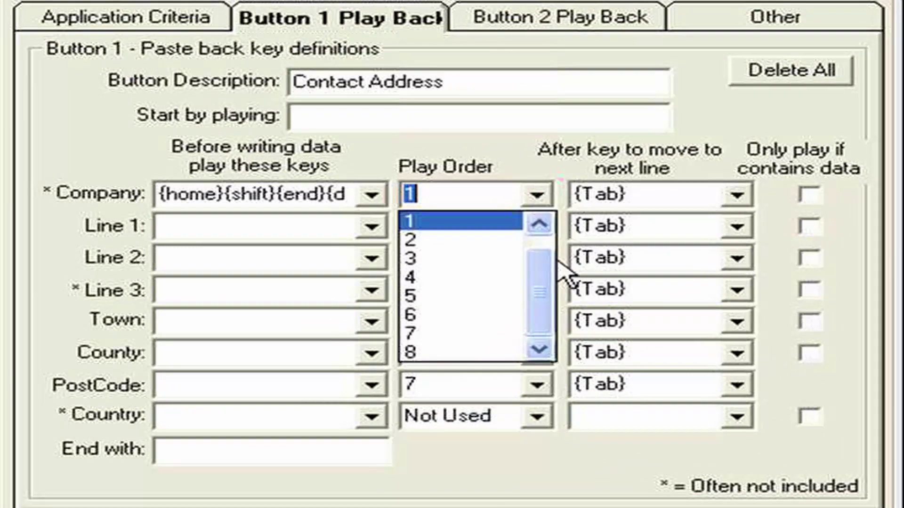
{"action": "left_click_drag", "start_coordinate": [557, 271], "coordinate": [518, 245]}
{"action": "left_click", "coordinate": [497, 229]}
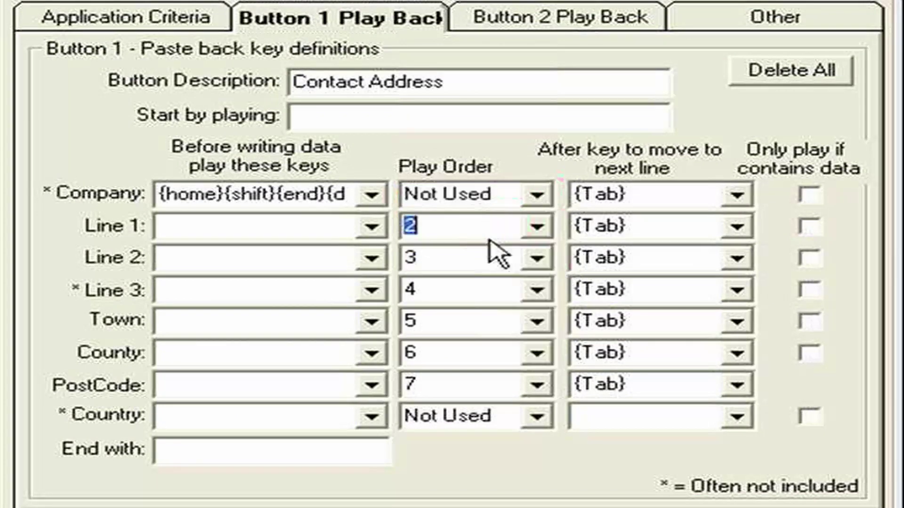
Step: Clear Company's pre-keys and set Line 1's pre-keys to {home}{shift}{end}{del}, then close
{"action": "left_click", "coordinate": [371, 194]}
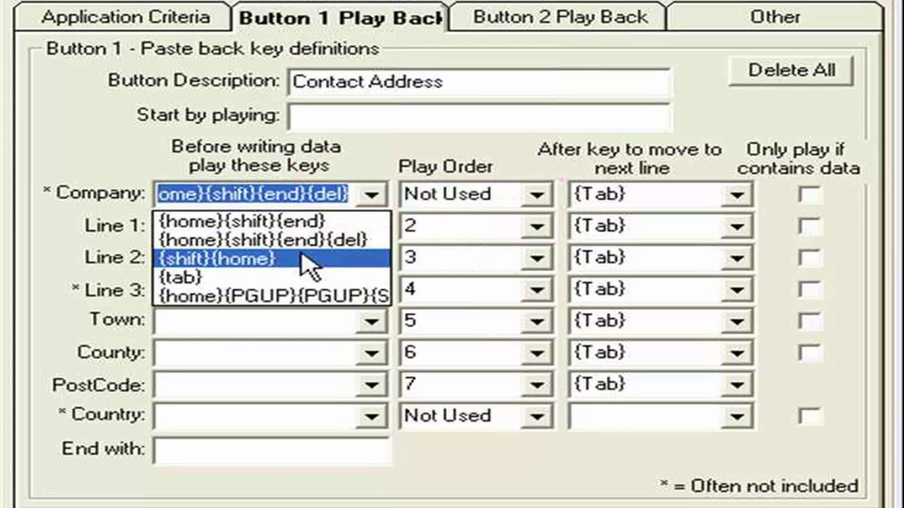
{"action": "left_click", "coordinate": [313, 193]}
{"action": "key", "text": "Delete"}
{"action": "left_click", "coordinate": [293, 224]}
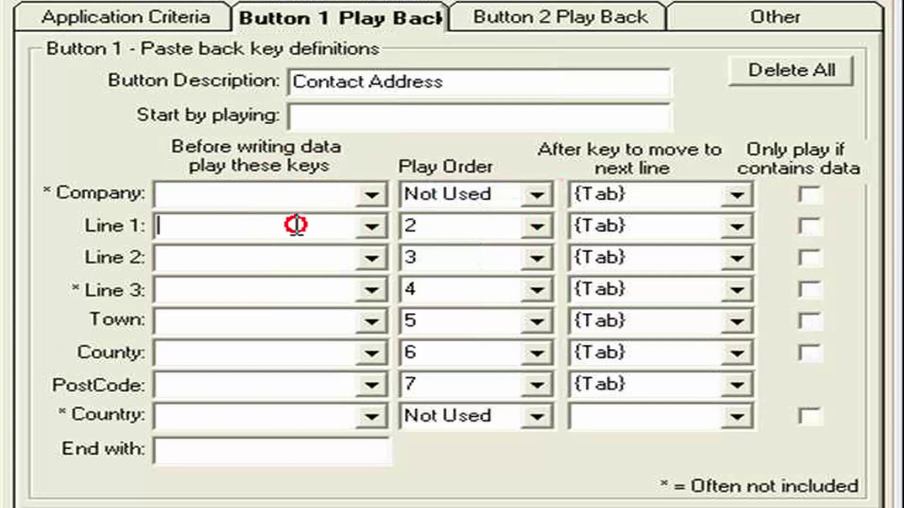
{"action": "left_click", "coordinate": [371, 227]}
{"action": "left_click", "coordinate": [341, 270]}
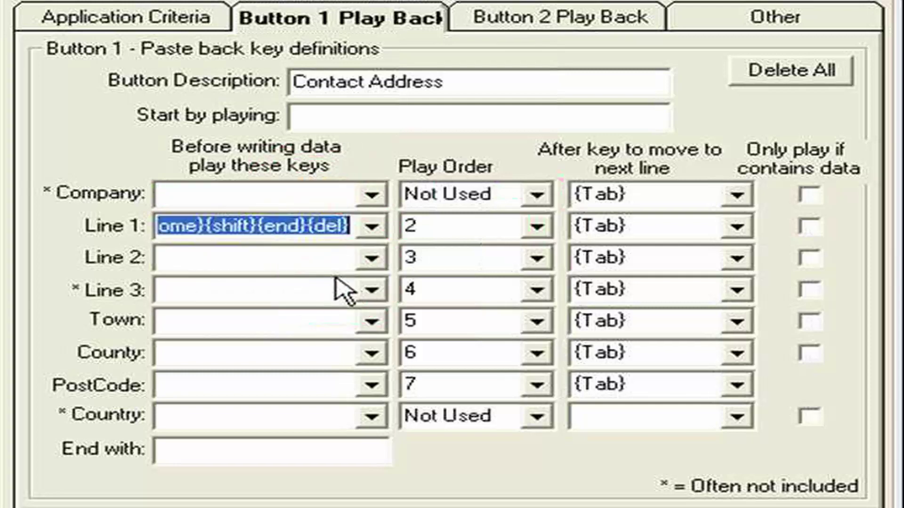
{"action": "left_click", "coordinate": [268, 287]}
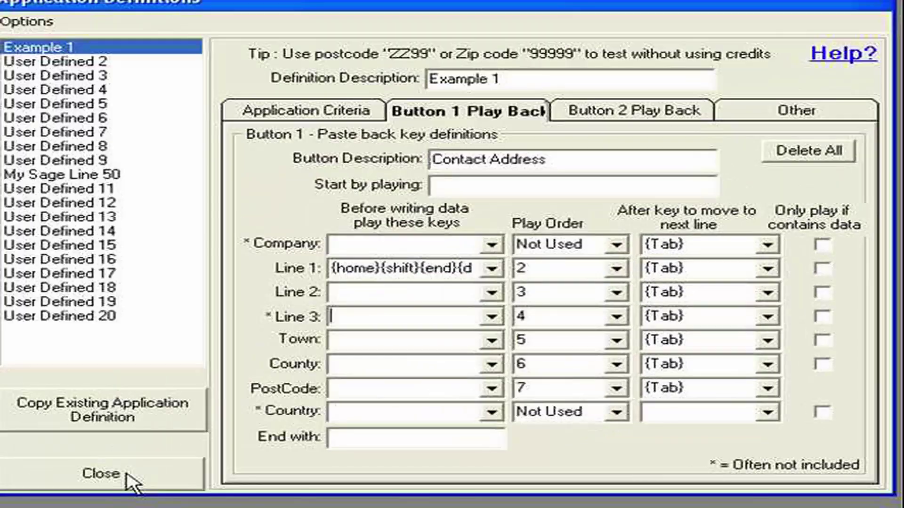
{"action": "left_click", "coordinate": [132, 480]}
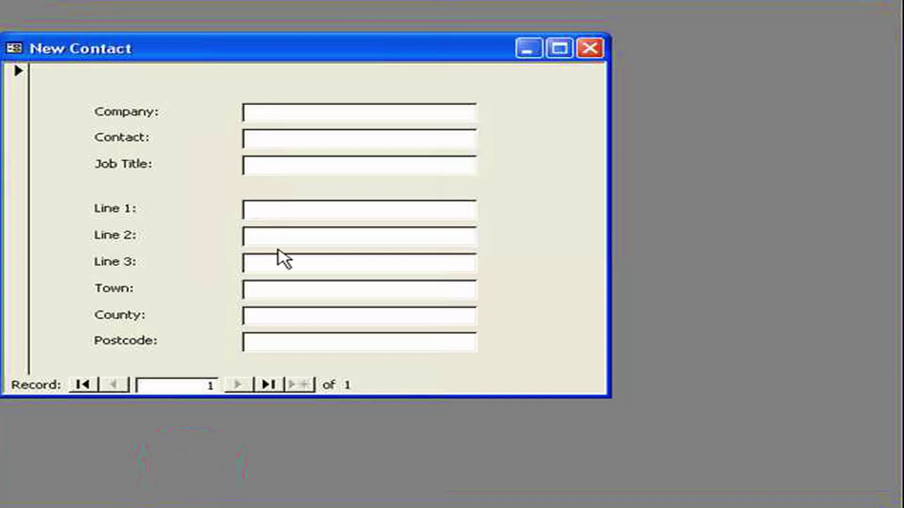
Step: Look up postcode pe132xq and paste the Comtek Accounts address into the address lines
{"action": "double_click", "coordinate": [285, 212]}
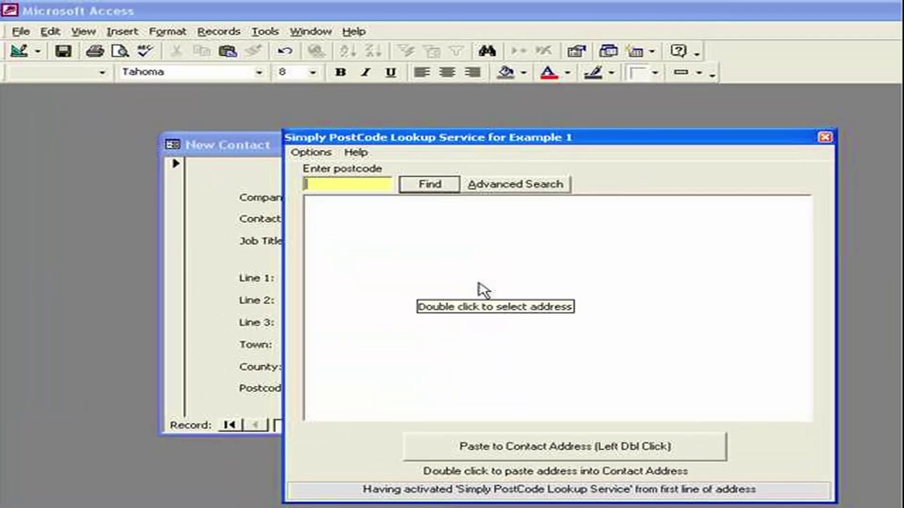
{"action": "type", "text": "pe132"}
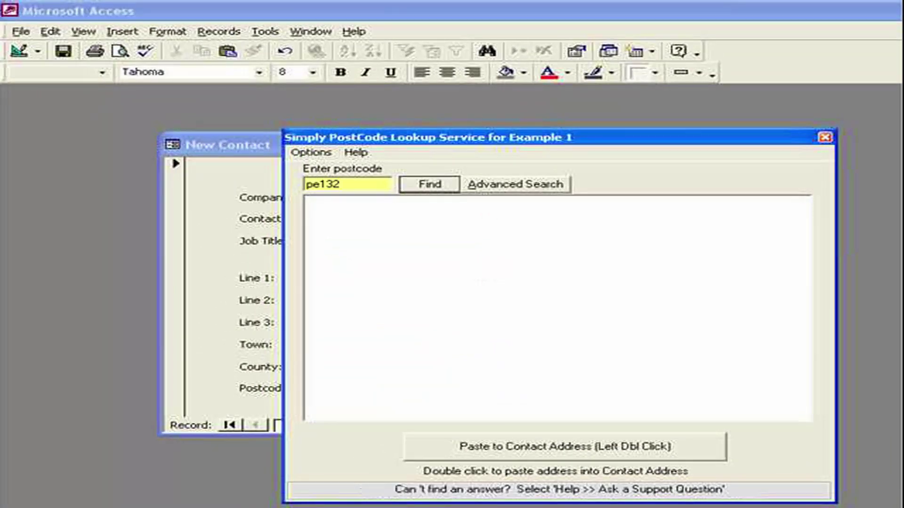
{"action": "type", "text": "xq"}
{"action": "key", "text": "Return"}
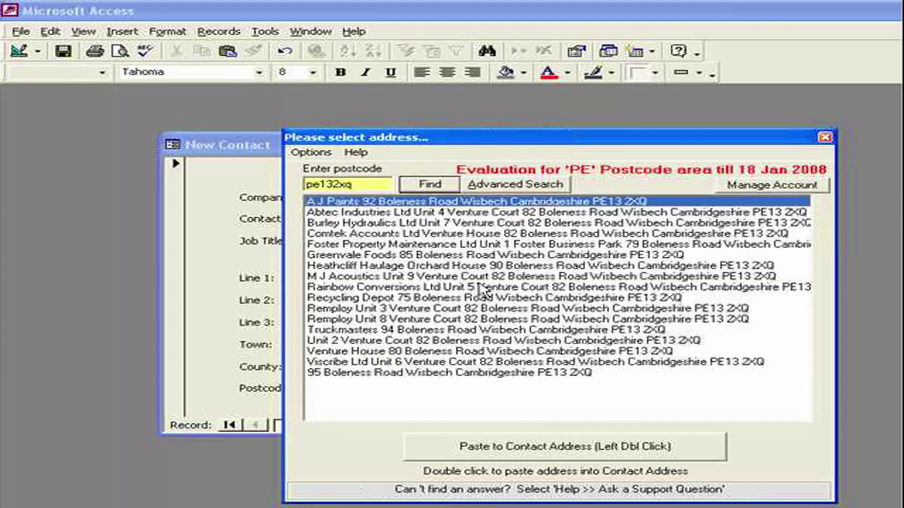
{"action": "double_click", "coordinate": [426, 234]}
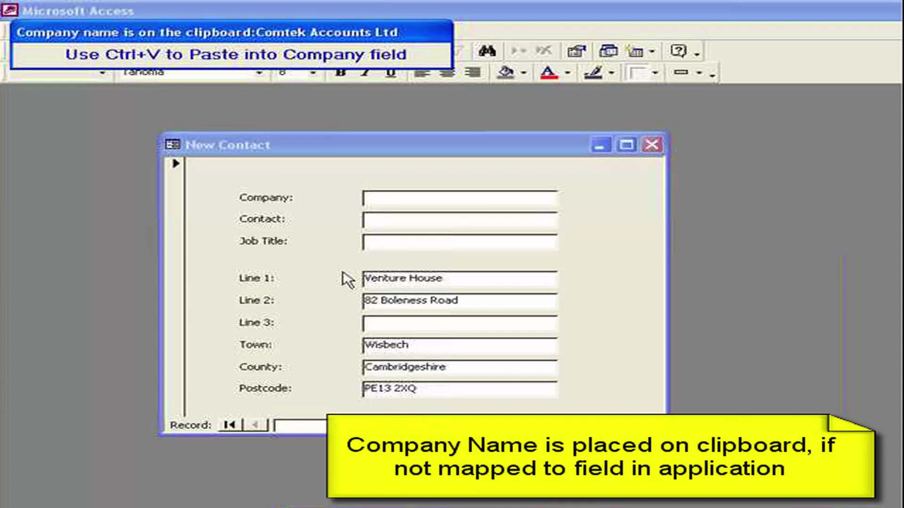
Step: Paste Comtek Accounts Ltd from the clipboard into the Company field
{"action": "left_click", "coordinate": [398, 200]}
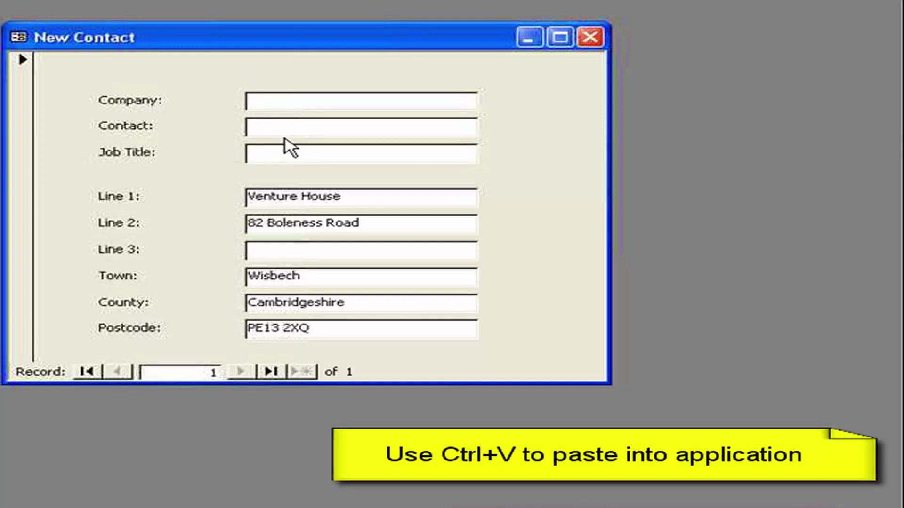
{"action": "type", "text": "Comtek Accounts Ltd"}
{"action": "left_click", "coordinate": [284, 127]}
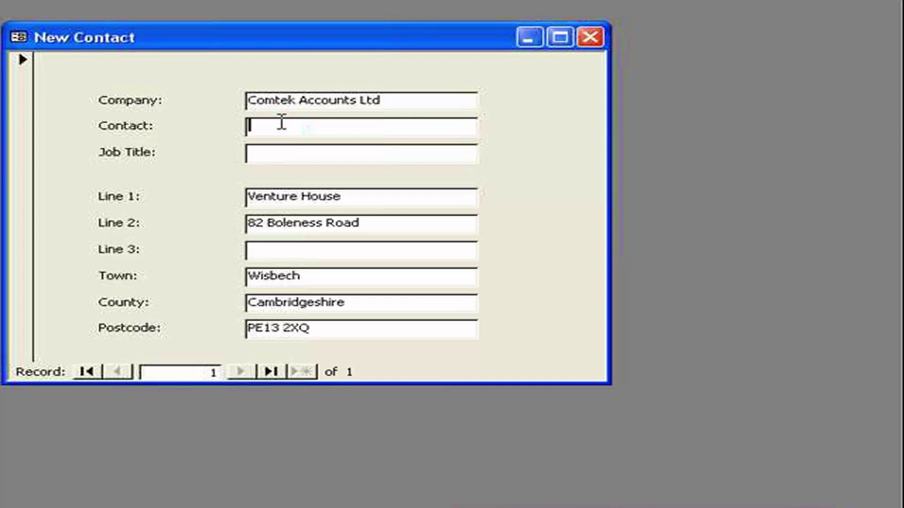
Step: Tick 'DO NOT offer Company Name in Clipboard' on Example 1's Other settings tab
{"action": "double_click", "coordinate": [287, 191]}
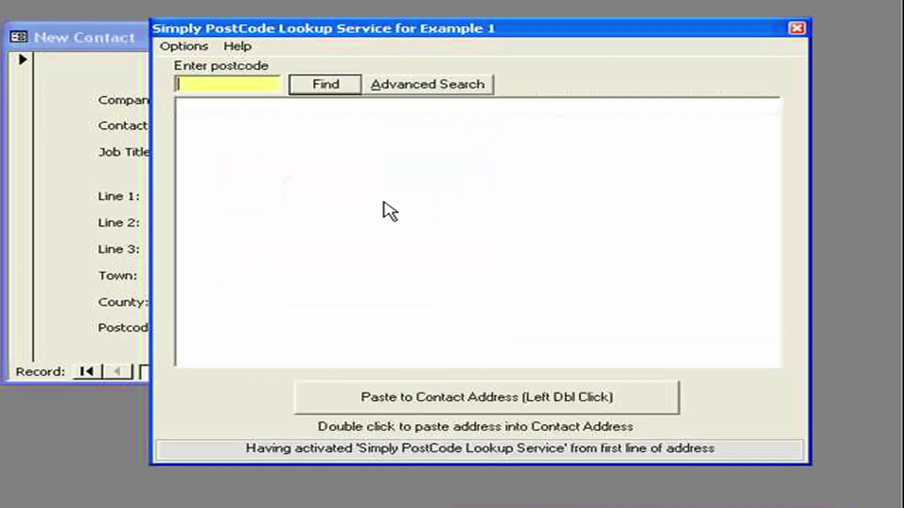
{"action": "left_click", "coordinate": [723, 392]}
{"action": "left_click", "coordinate": [773, 452]}
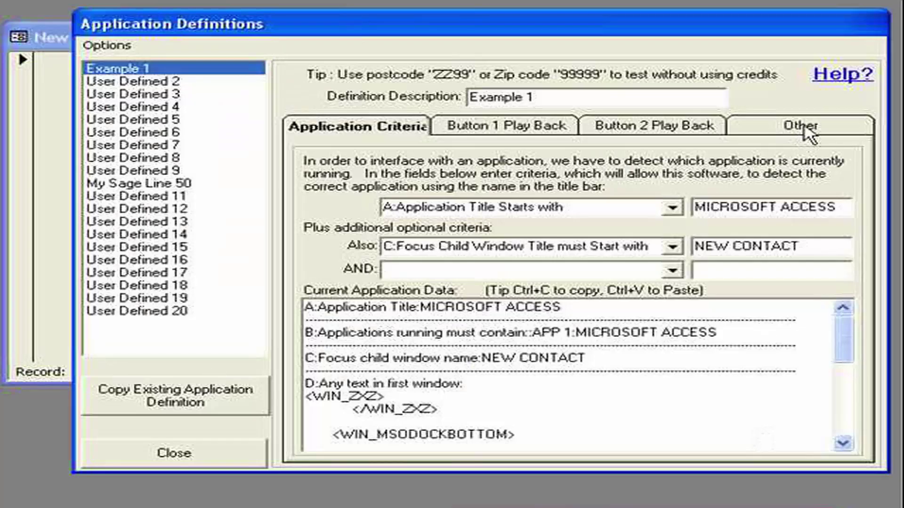
{"action": "left_click", "coordinate": [806, 131]}
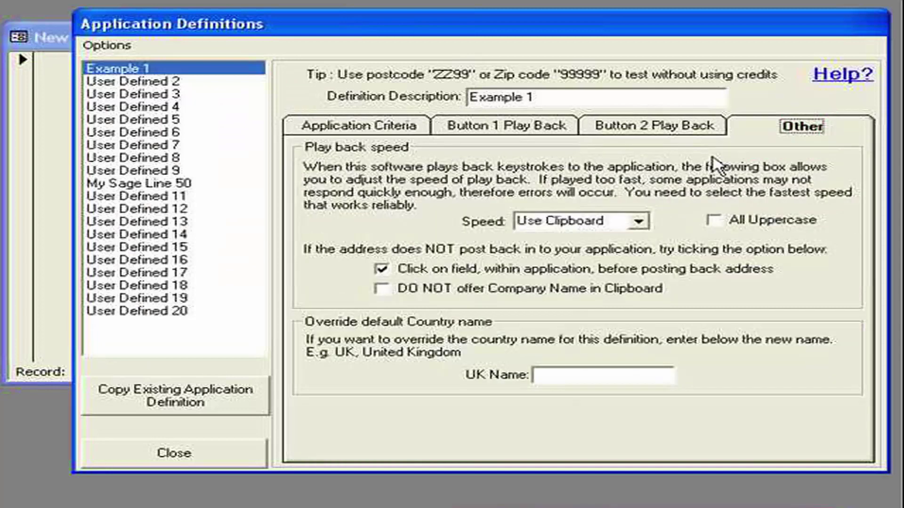
{"action": "left_click", "coordinate": [382, 288]}
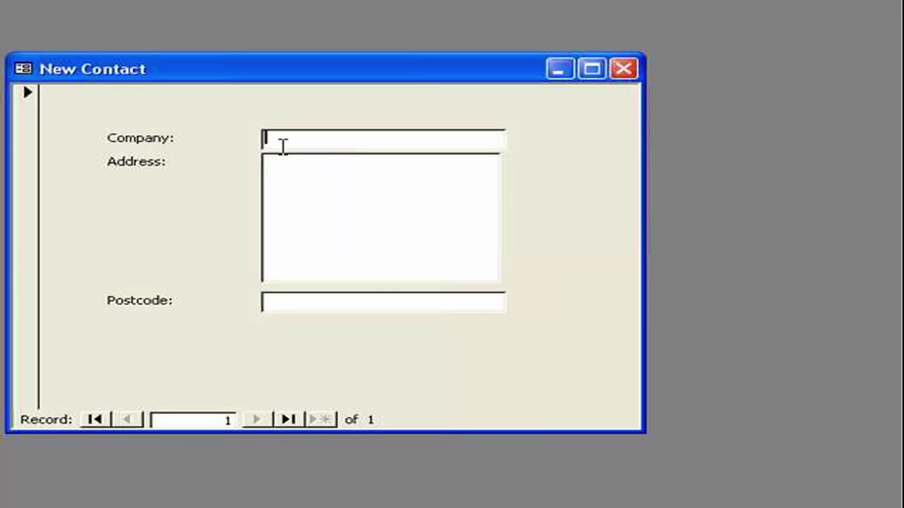
Step: Type three test lines into Address, then delete them and return to Company
{"action": "left_click", "coordinate": [299, 166]}
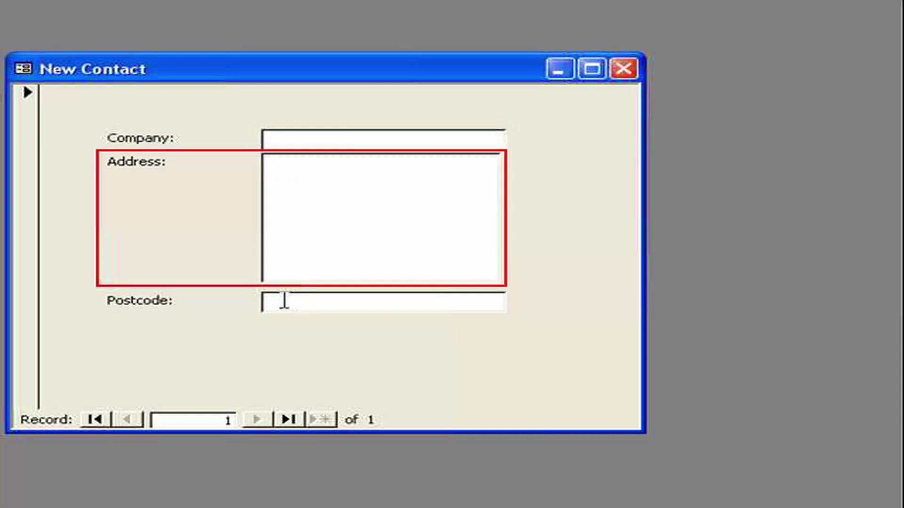
{"action": "left_click", "coordinate": [307, 203]}
{"action": "type", "text": "fh"}
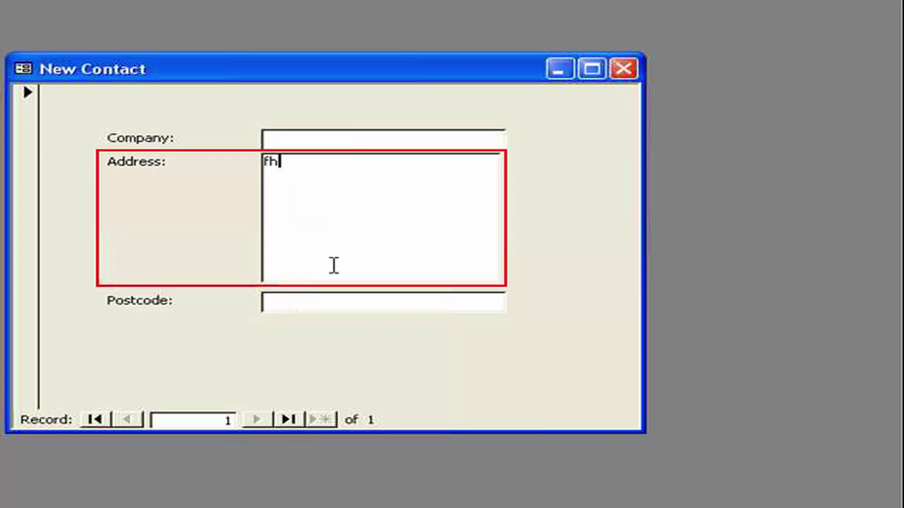
{"action": "type", "text": "halshfs"}
{"action": "key", "text": "Return"}
{"action": "type", "text": "asfsafsas"}
{"action": "key", "text": "Return"}
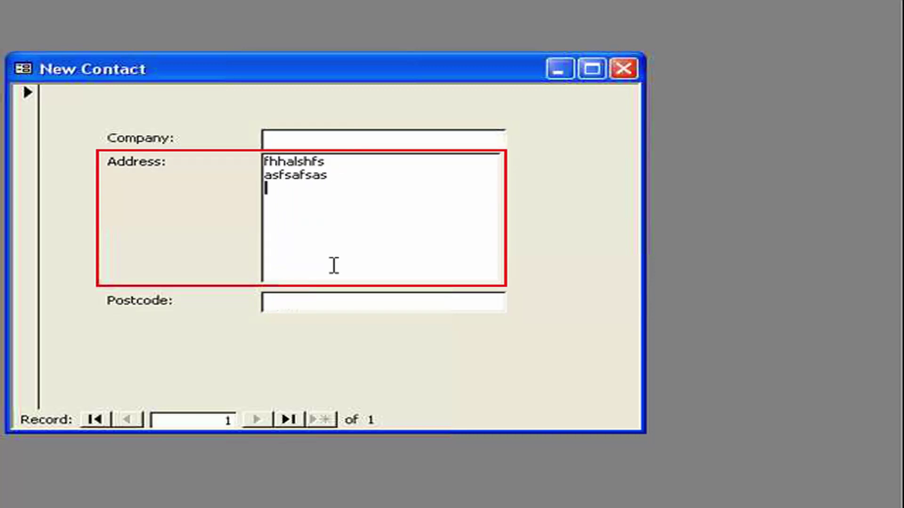
{"action": "type", "text": "sfasf"}
{"action": "key", "text": "shift+Tab"}
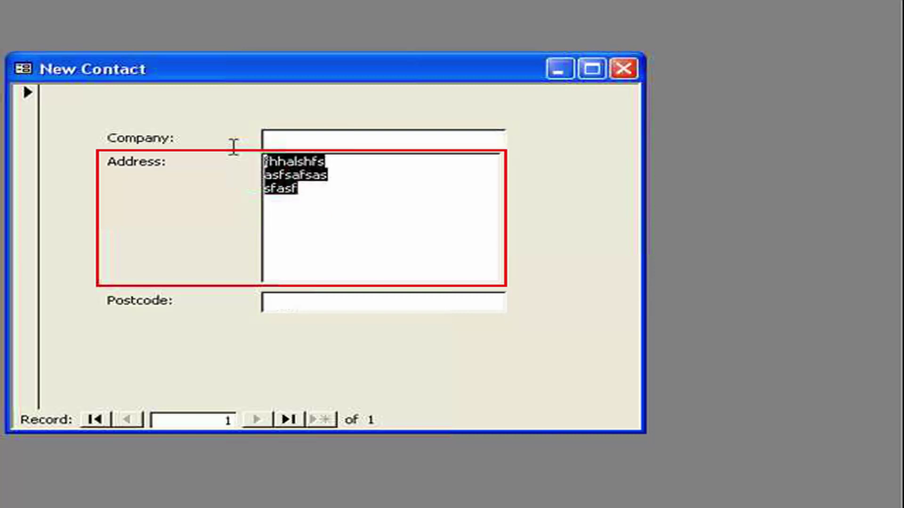
{"action": "key", "text": "Delete"}
{"action": "left_click", "coordinate": [293, 139]}
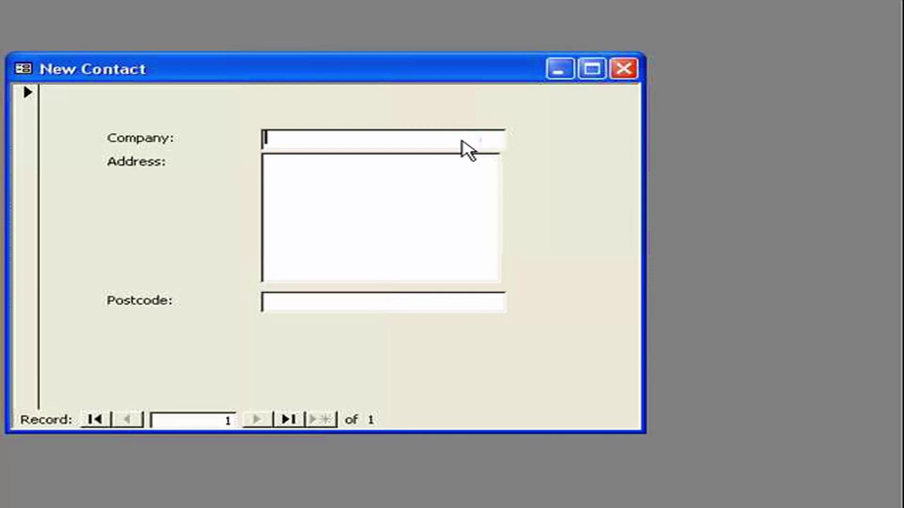
Step: Set Company's play order to 1 with {home}{shift}{end}{del} pre-keys in Button 1 playback
{"action": "double_click", "coordinate": [466, 226]}
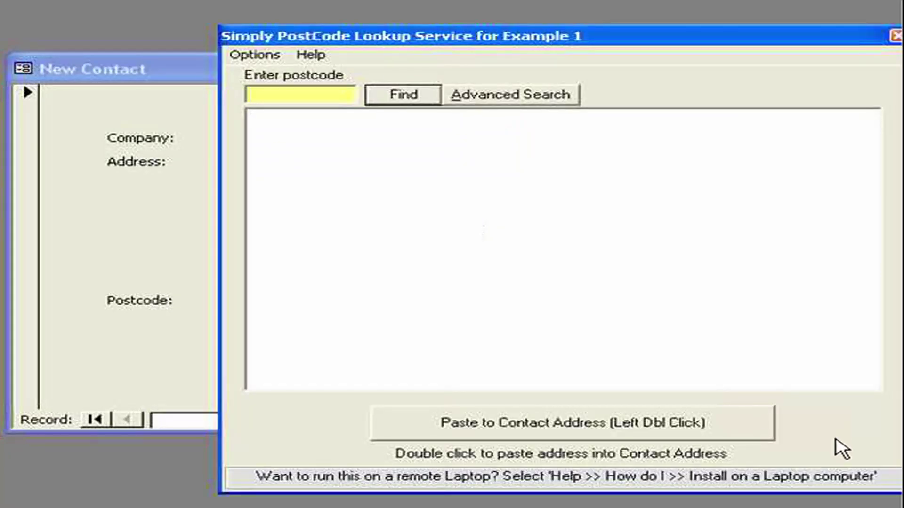
{"action": "left_click", "coordinate": [254, 55]}
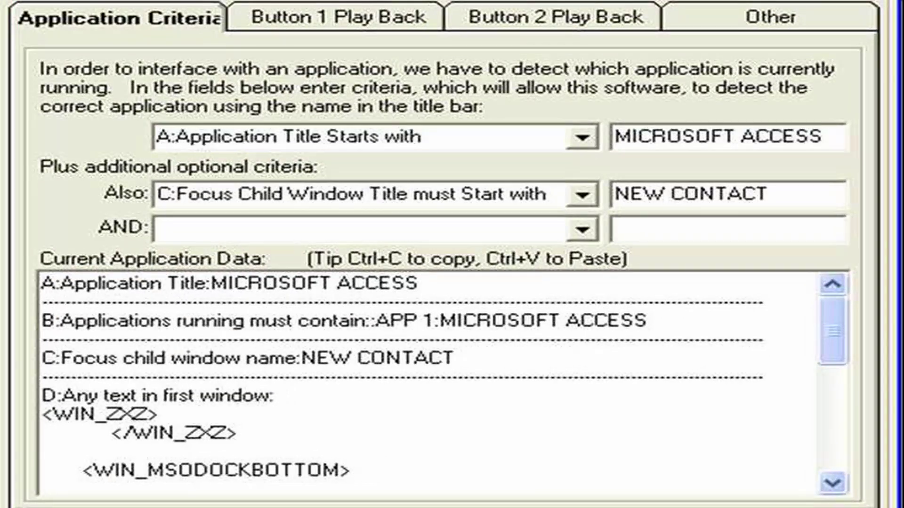
{"action": "left_click", "coordinate": [264, 20]}
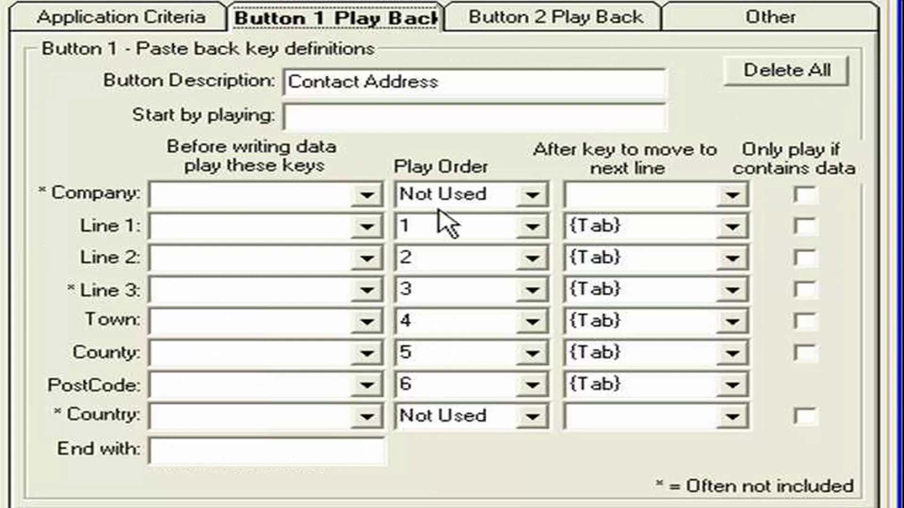
{"action": "left_click", "coordinate": [532, 194]}
{"action": "left_click", "coordinate": [476, 237]}
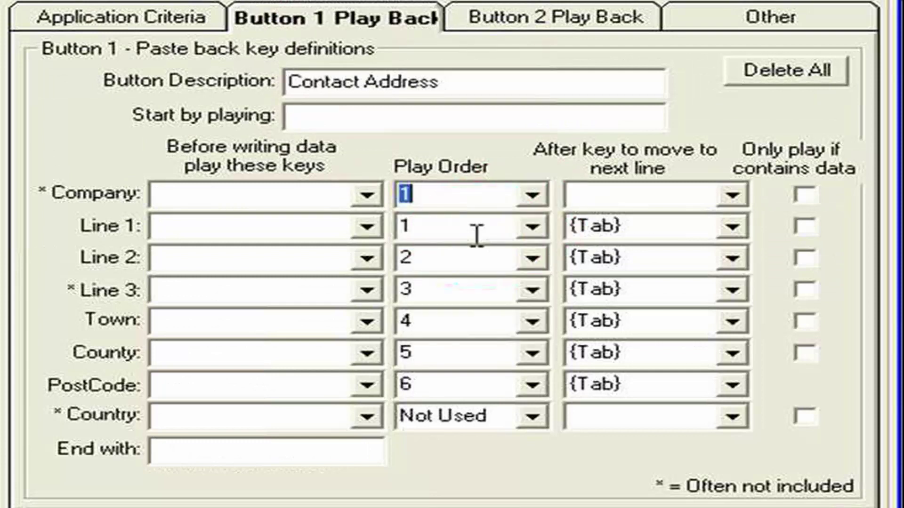
{"action": "key", "text": "Tab"}
{"action": "left_click", "coordinate": [367, 194]}
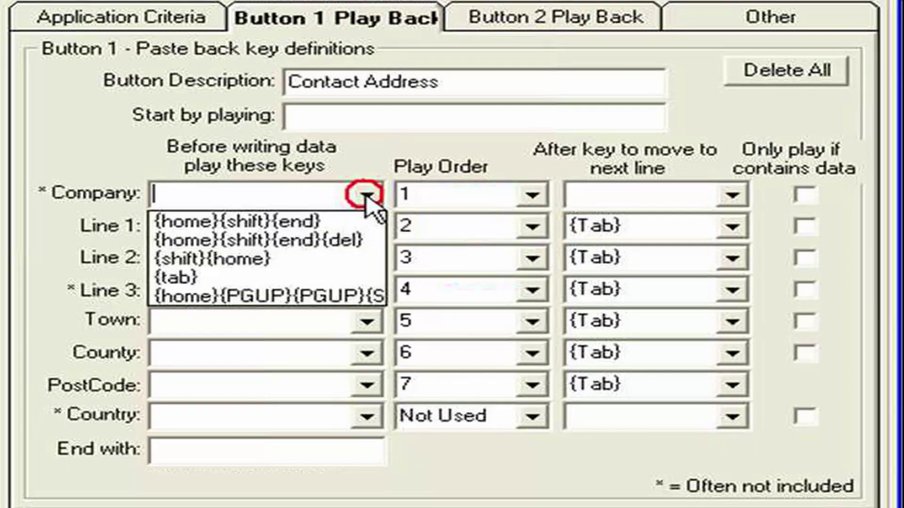
{"action": "left_click", "coordinate": [328, 240]}
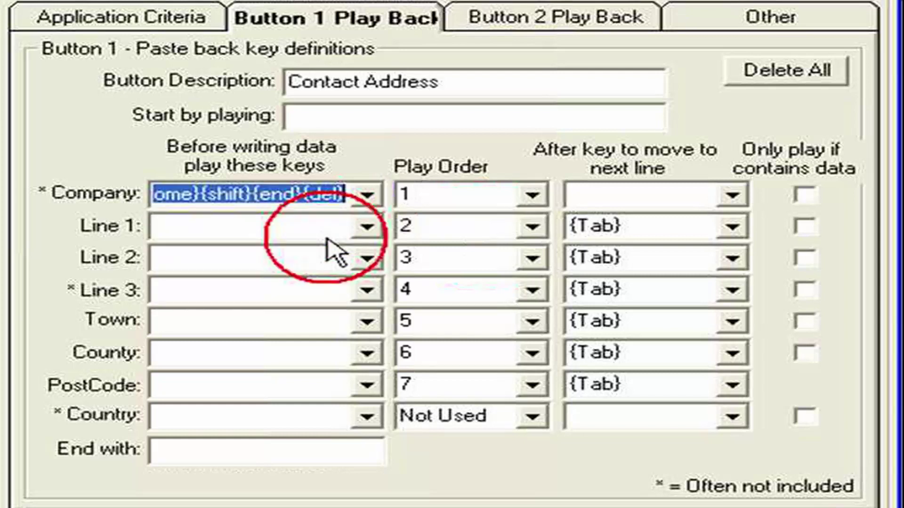
Step: Make Company's after-key {Tab}
{"action": "left_click", "coordinate": [586, 195]}
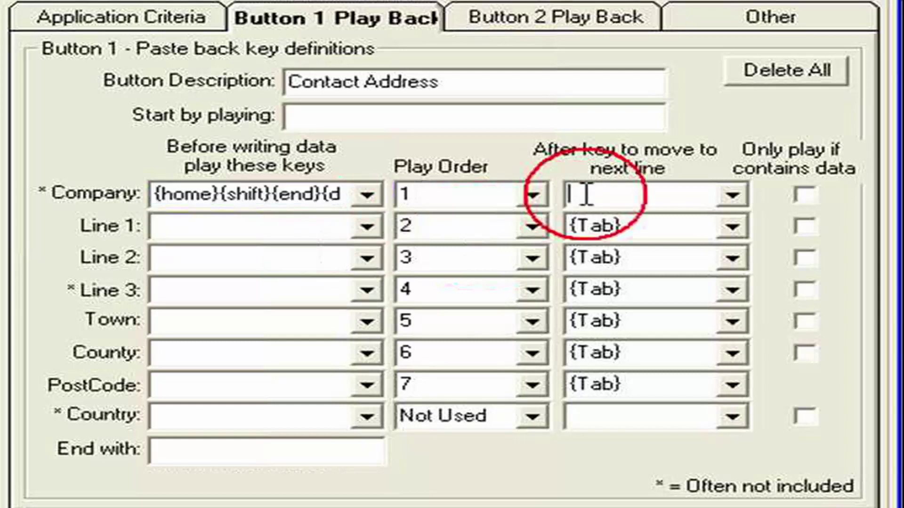
{"action": "left_click", "coordinate": [731, 196]}
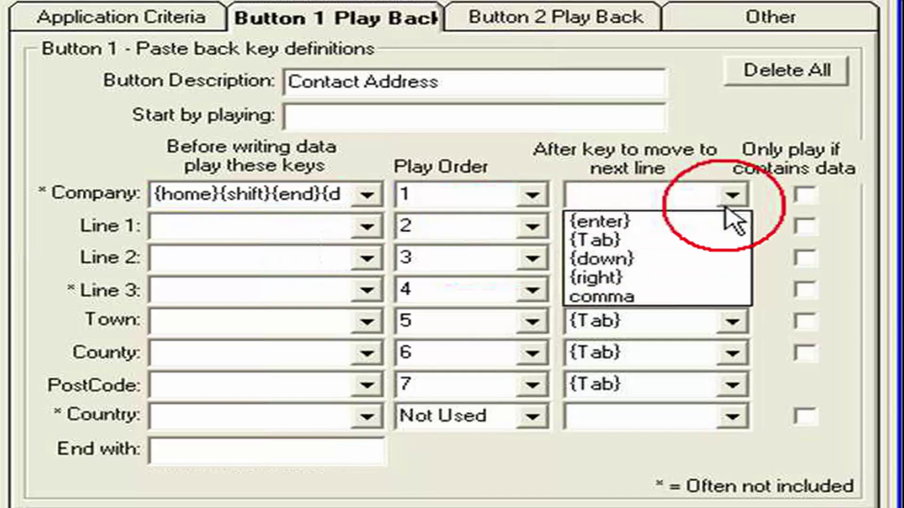
{"action": "left_click", "coordinate": [677, 240]}
{"action": "key", "text": "Tab"}
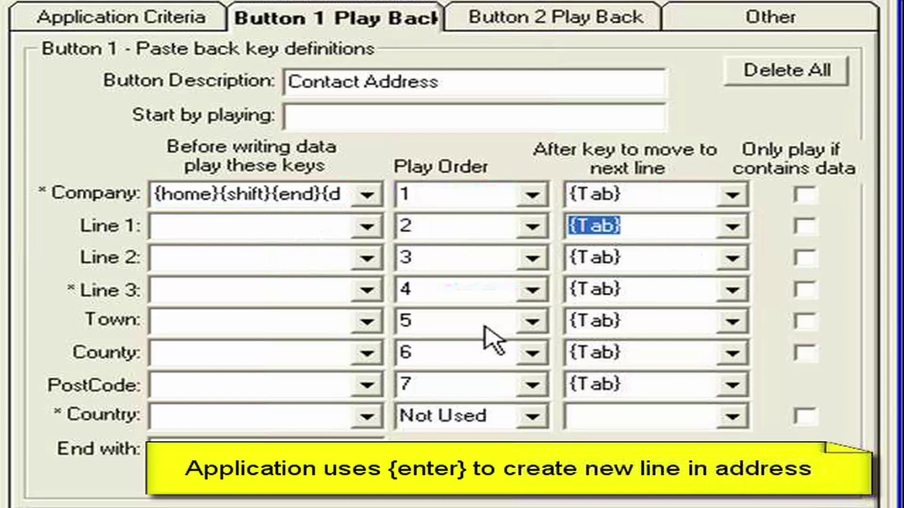
Step: Set the after-key for Line 1, Line 2, Line 3 and Town to {enter}
{"action": "left_click", "coordinate": [732, 227]}
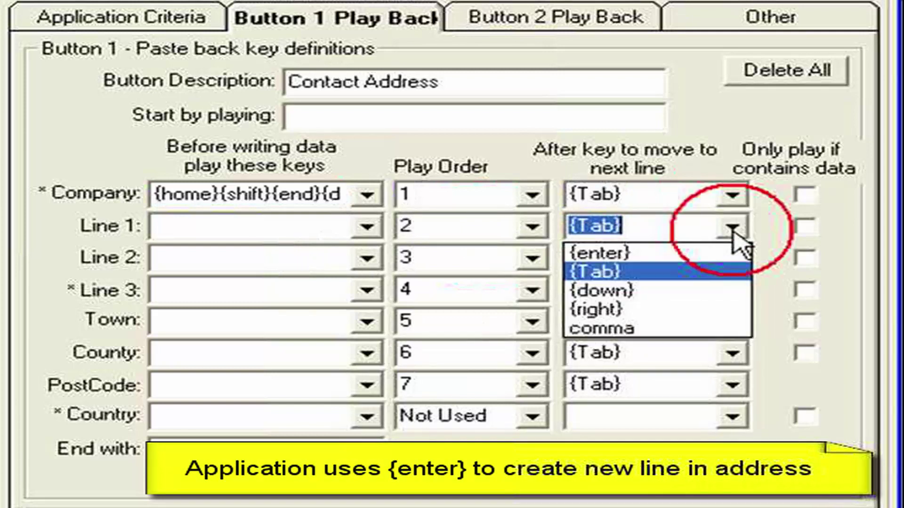
{"action": "left_click", "coordinate": [604, 248]}
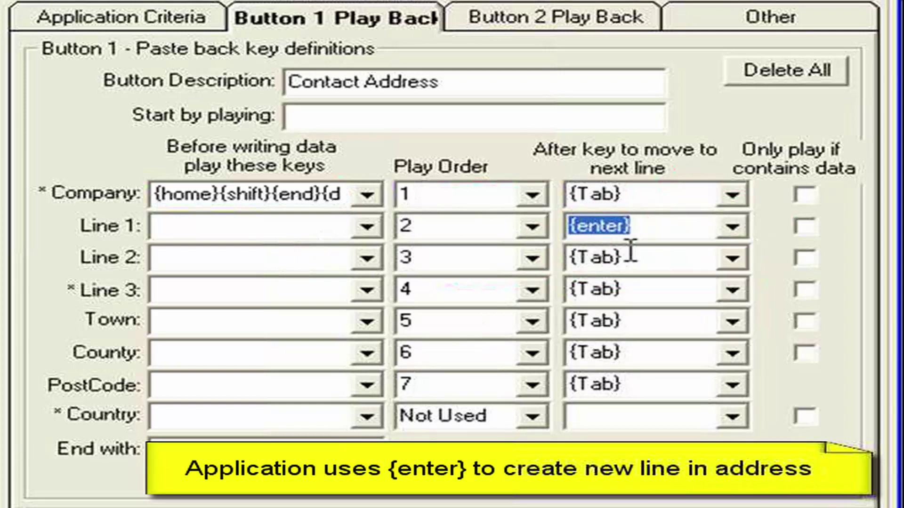
{"action": "left_click", "coordinate": [732, 258]}
{"action": "left_click", "coordinate": [686, 285]}
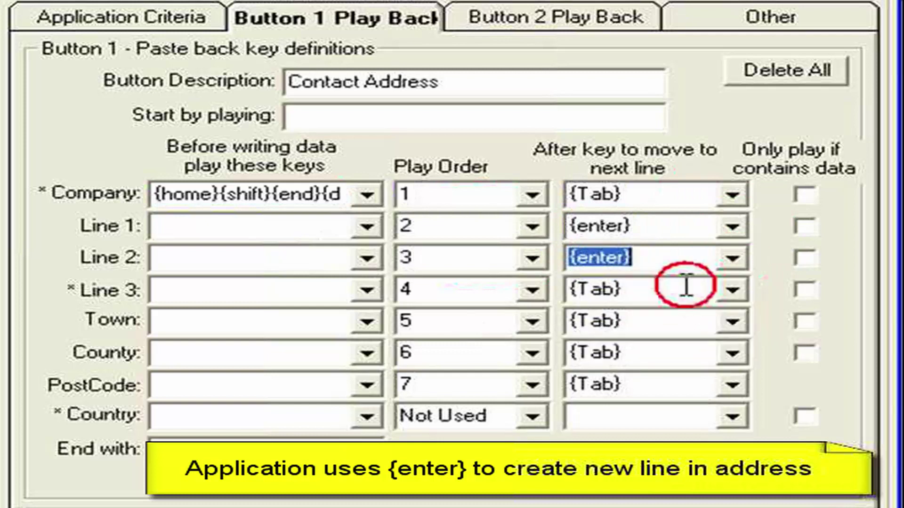
{"action": "left_click", "coordinate": [732, 288]}
{"action": "left_click", "coordinate": [655, 315]}
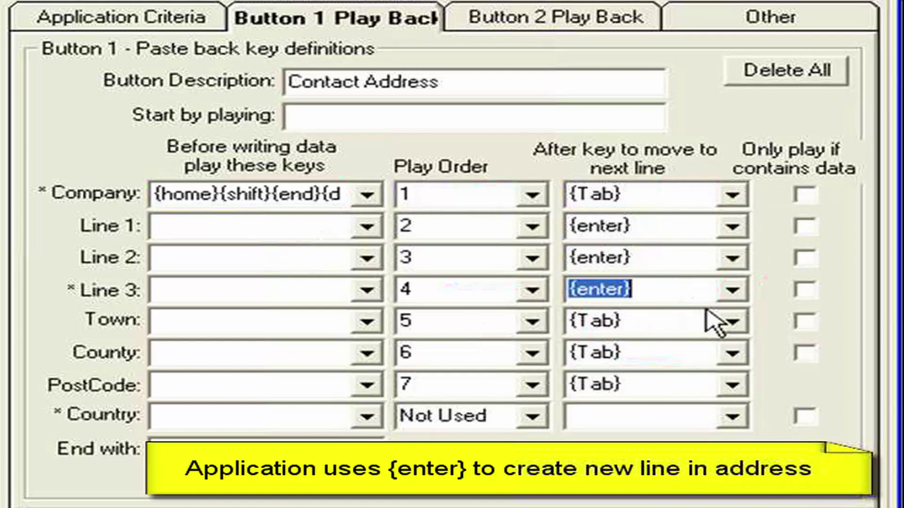
{"action": "left_click", "coordinate": [732, 321]}
{"action": "left_click", "coordinate": [725, 349]}
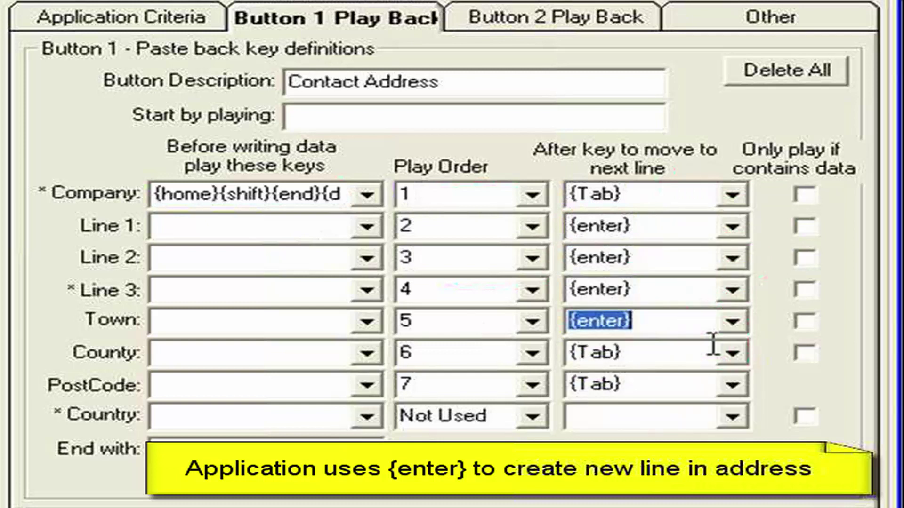
{"action": "left_click", "coordinate": [662, 354]}
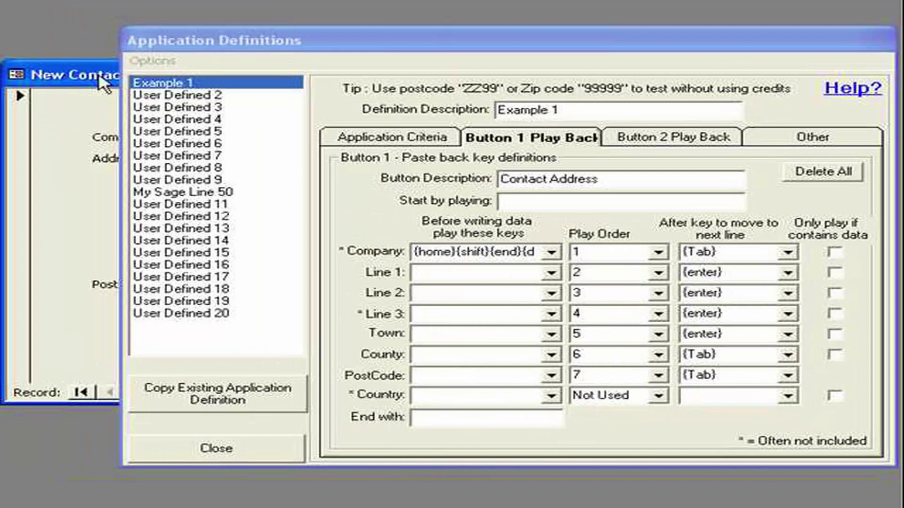
Step: From Company, look up postcode PE13 2XQ and paste the Comtek Accounts Ltd address
{"action": "left_click", "coordinate": [214, 449]}
{"action": "left_click", "coordinate": [248, 138]}
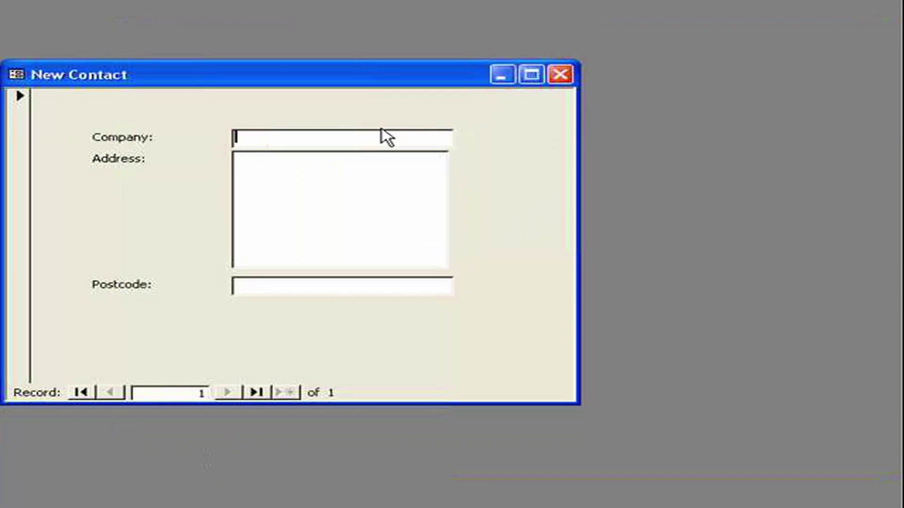
{"action": "key", "text": "F12"}
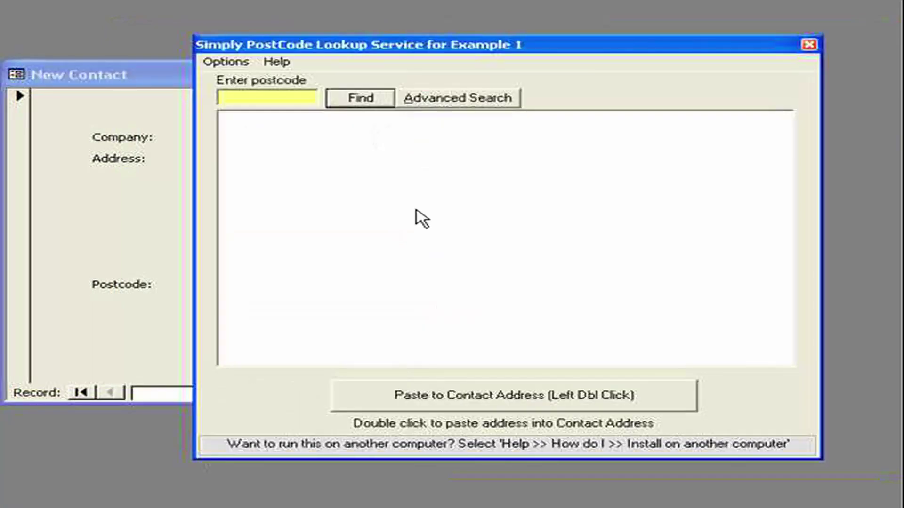
{"action": "type", "text": "pe132xq"}
{"action": "left_click", "coordinate": [359, 98]}
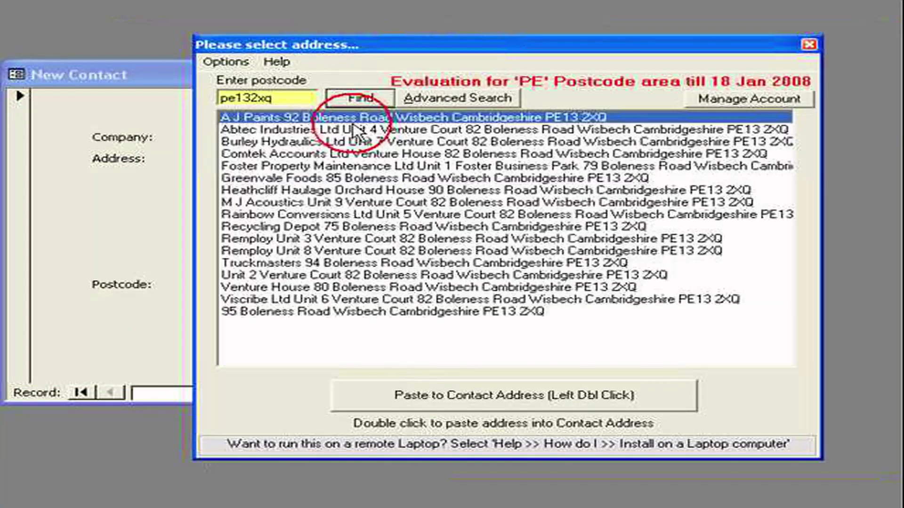
{"action": "left_click", "coordinate": [296, 155]}
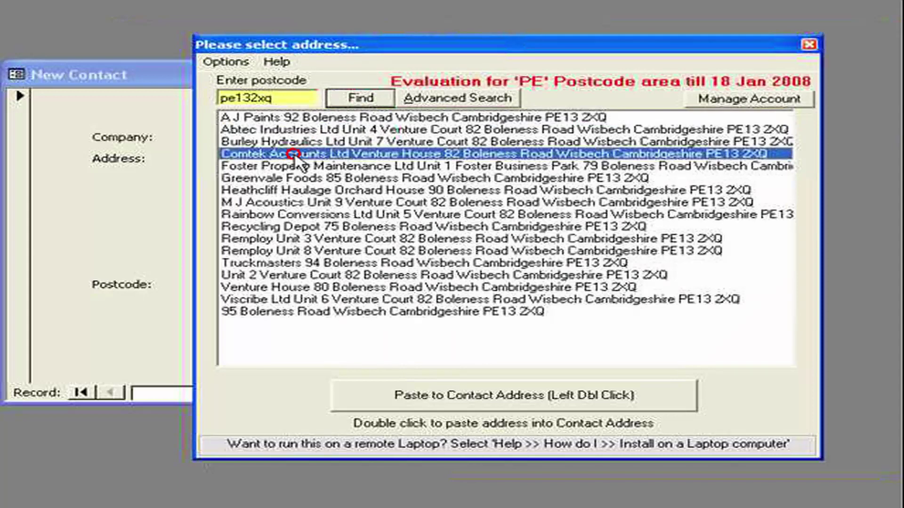
{"action": "double_click", "coordinate": [295, 155]}
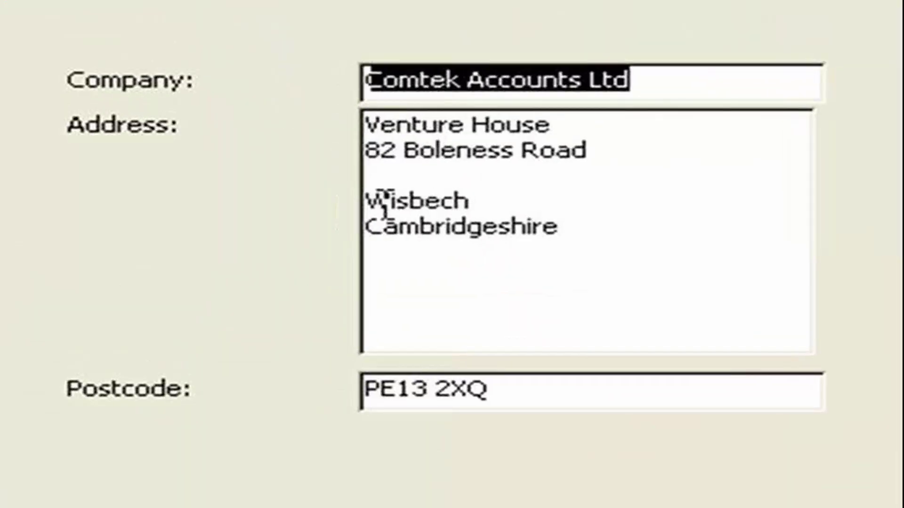
Step: Inspect the blank address line and the pasted company name in the form
{"action": "left_click", "coordinate": [257, 185]}
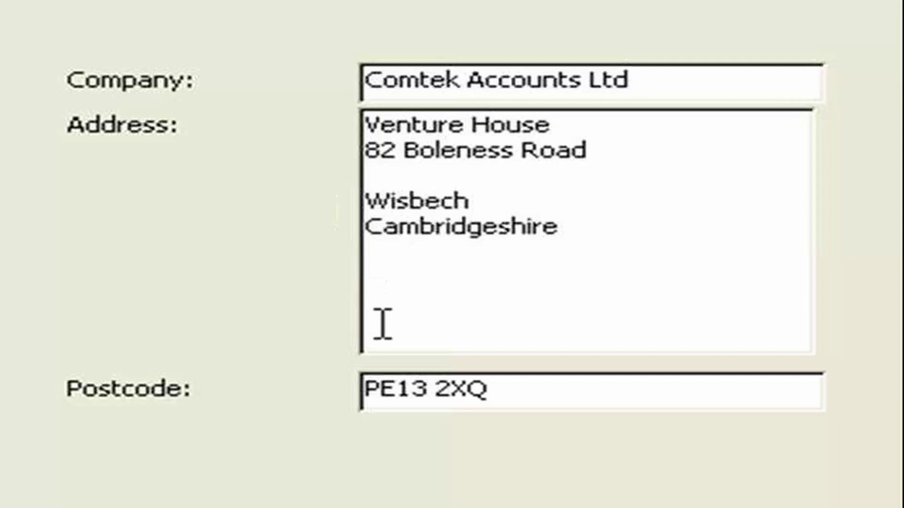
{"action": "left_click_drag", "start_coordinate": [655, 80], "coordinate": [319, 81]}
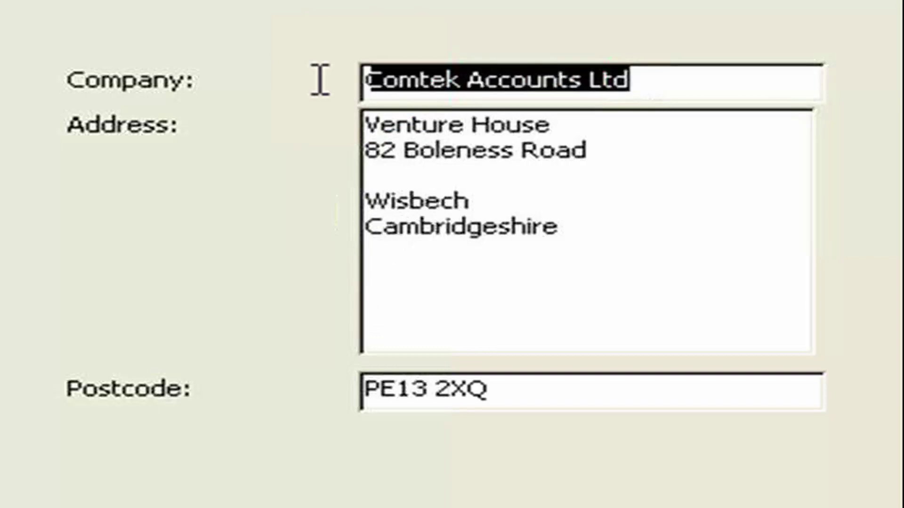
{"action": "left_click", "coordinate": [477, 103]}
{"action": "left_click", "coordinate": [417, 81]}
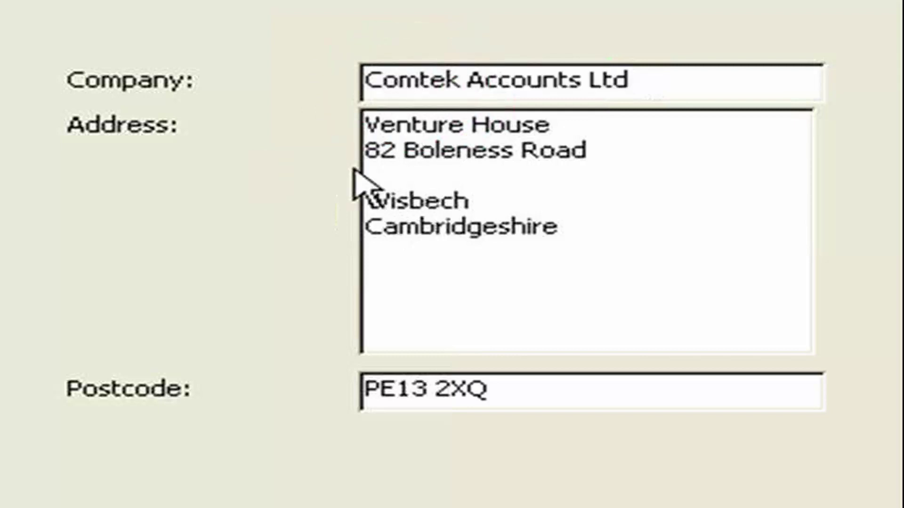
Step: Tick 'Only play if contains data' for Line 1, Line 2, Line 3 and Town in Button 1 playback
{"action": "double_click", "coordinate": [747, 234]}
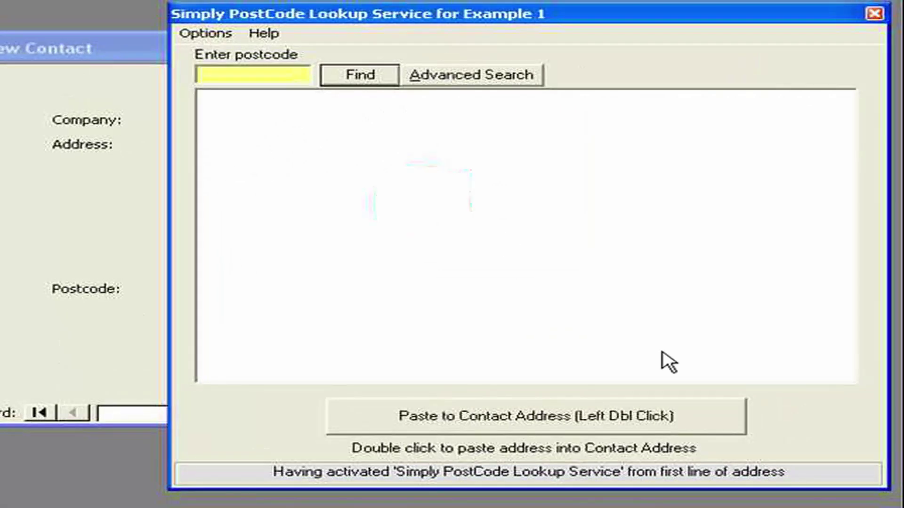
{"action": "left_click", "coordinate": [816, 417]}
{"action": "left_click", "coordinate": [833, 476]}
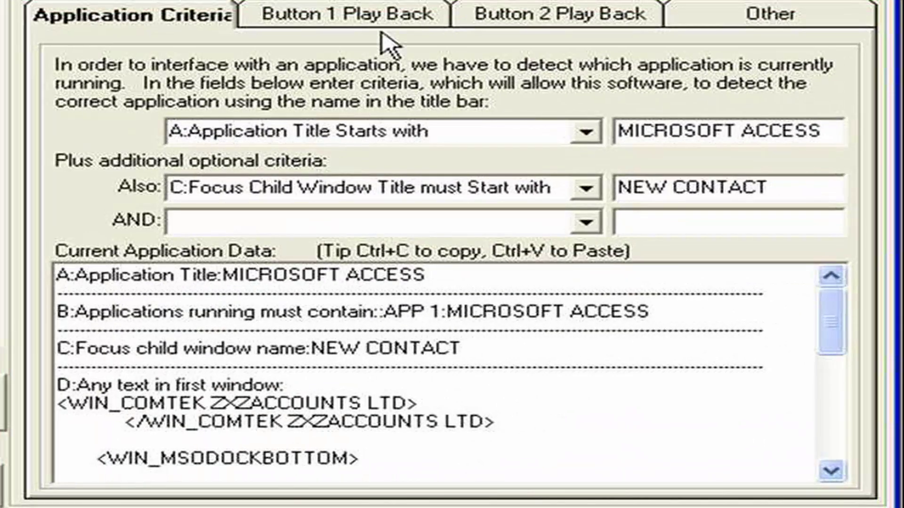
{"action": "left_click", "coordinate": [522, 87]}
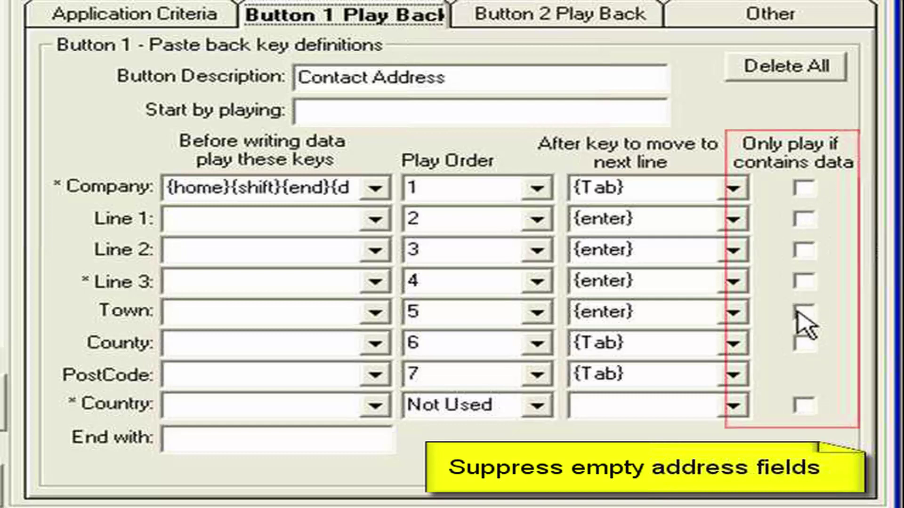
{"action": "left_click", "coordinate": [804, 218]}
{"action": "left_click", "coordinate": [805, 250]}
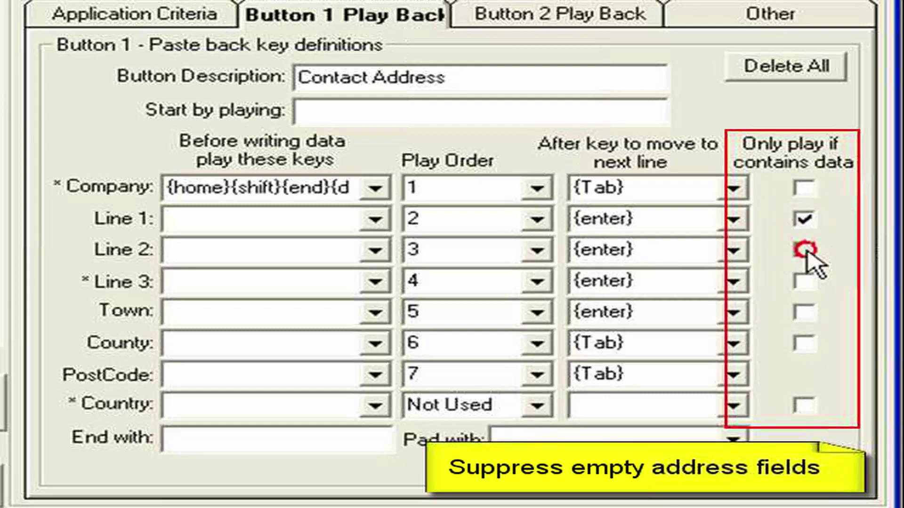
{"action": "left_click", "coordinate": [804, 281]}
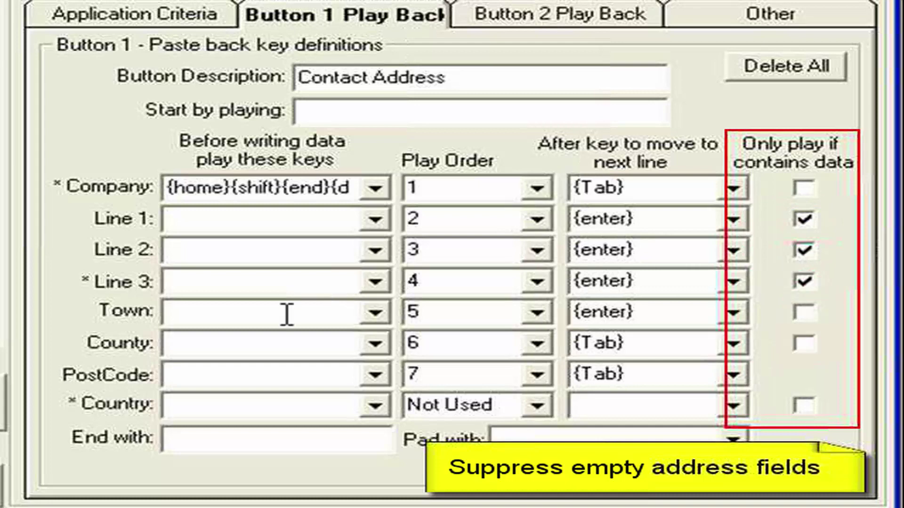
{"action": "left_click", "coordinate": [803, 312]}
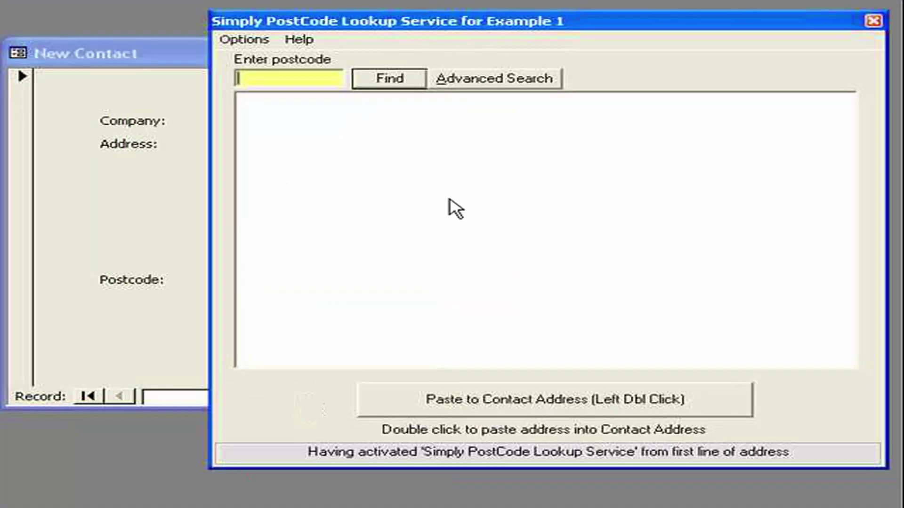
Step: Search postcode PE13 2XQ and paste the Comtek Accounts address into the form
{"action": "type", "text": "pe132xq"}
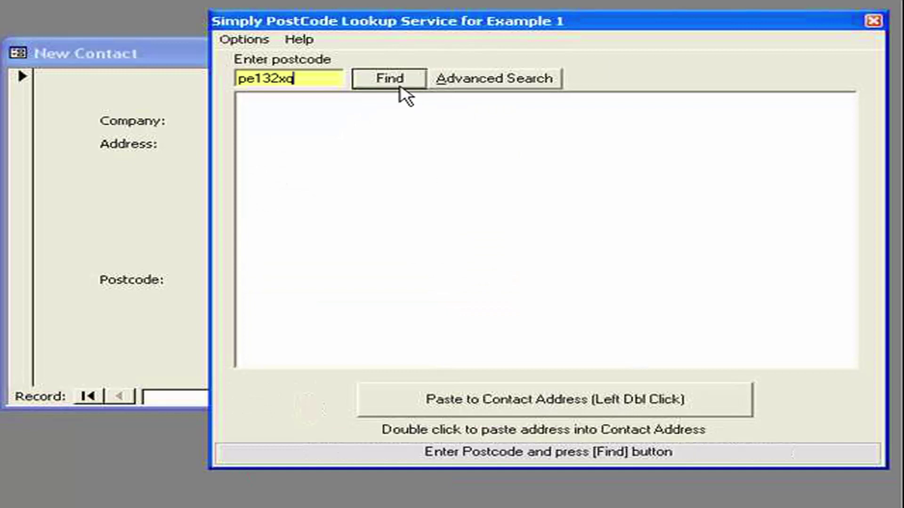
{"action": "left_click", "coordinate": [395, 83]}
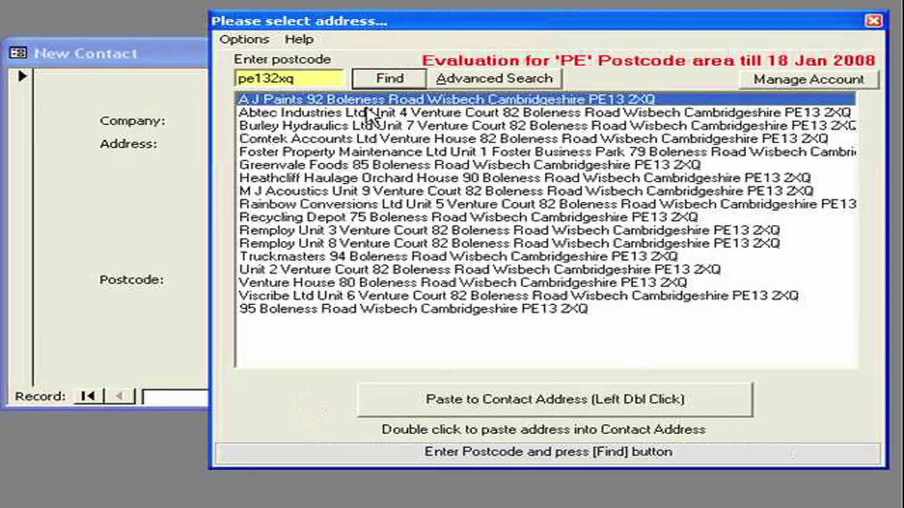
{"action": "double_click", "coordinate": [304, 140]}
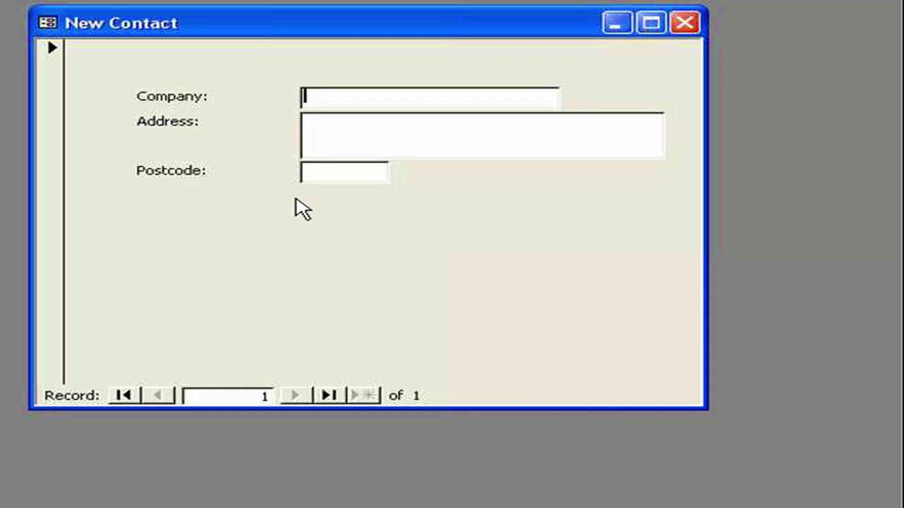
Step: Enter 'add1, add2, county' in the Address field, then move to Company to bring up the lookup
{"action": "left_click", "coordinate": [344, 141]}
{"action": "type", "text": "add1, add2, county"}
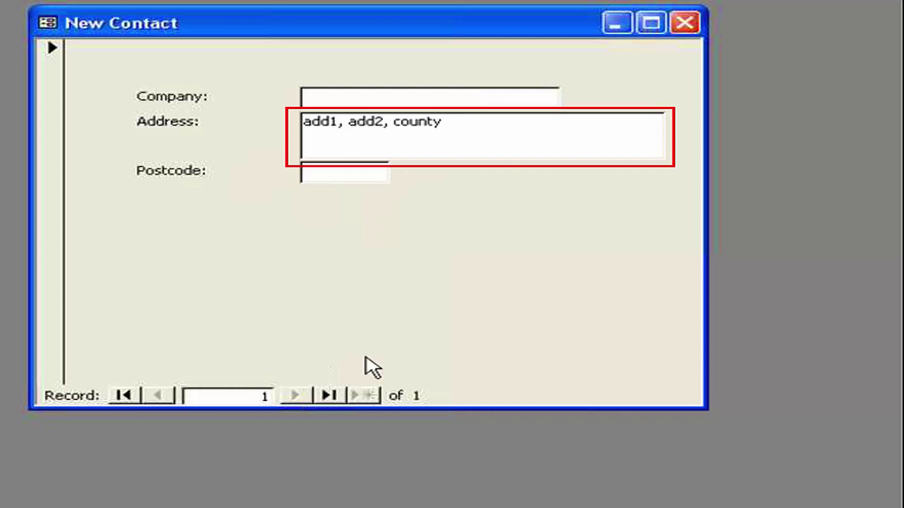
{"action": "left_click", "coordinate": [317, 95]}
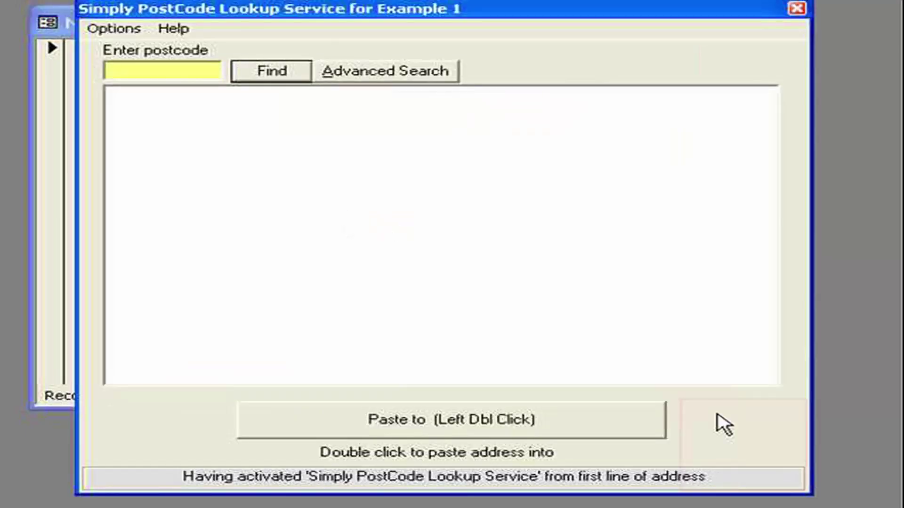
Step: Open Button 1's paste-back key definitions and review the Company row's keys and play order
{"action": "left_click", "coordinate": [734, 430]}
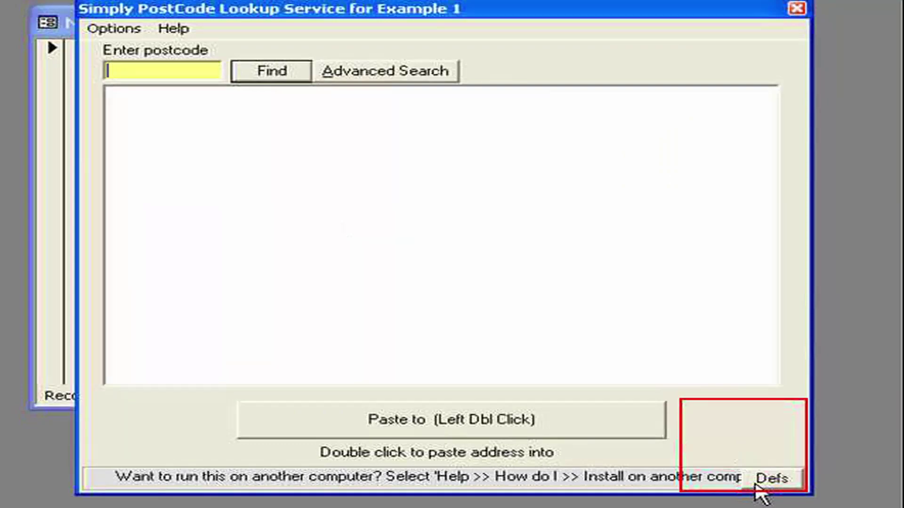
{"action": "left_click", "coordinate": [755, 485]}
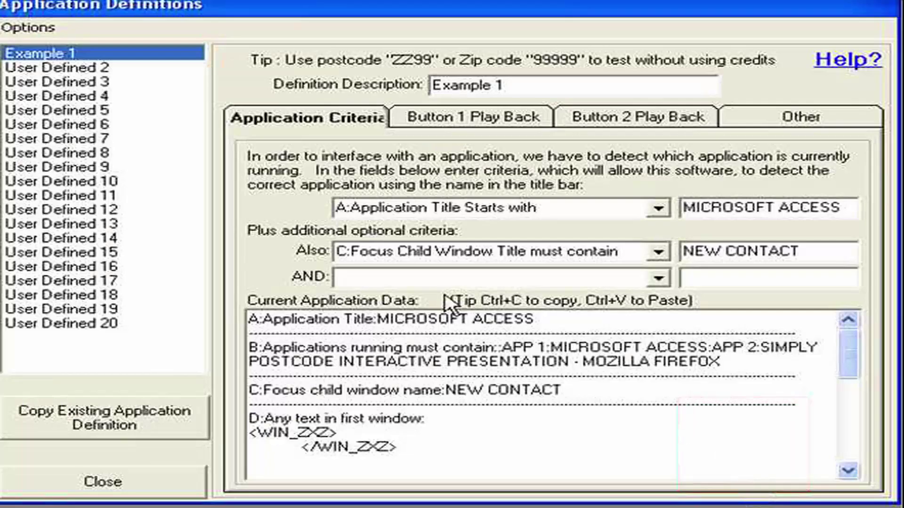
{"action": "left_click", "coordinate": [448, 123]}
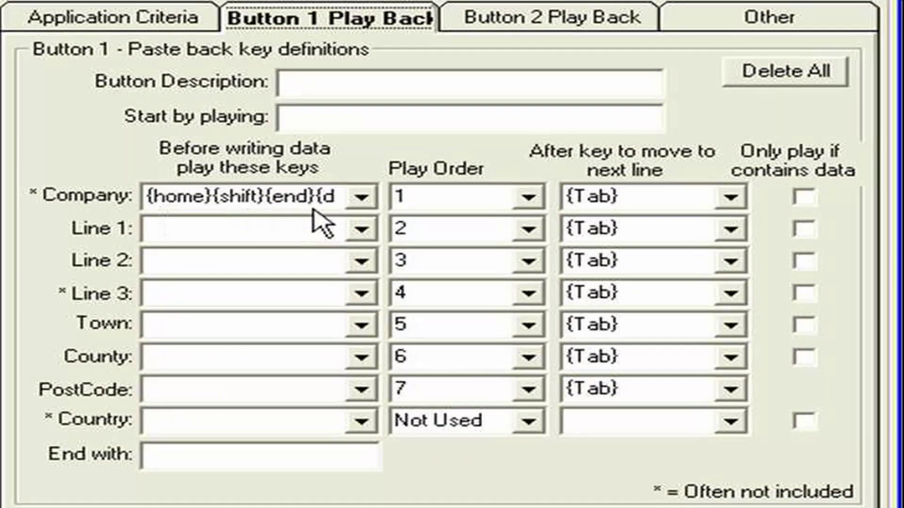
{"action": "double_click", "coordinate": [244, 196]}
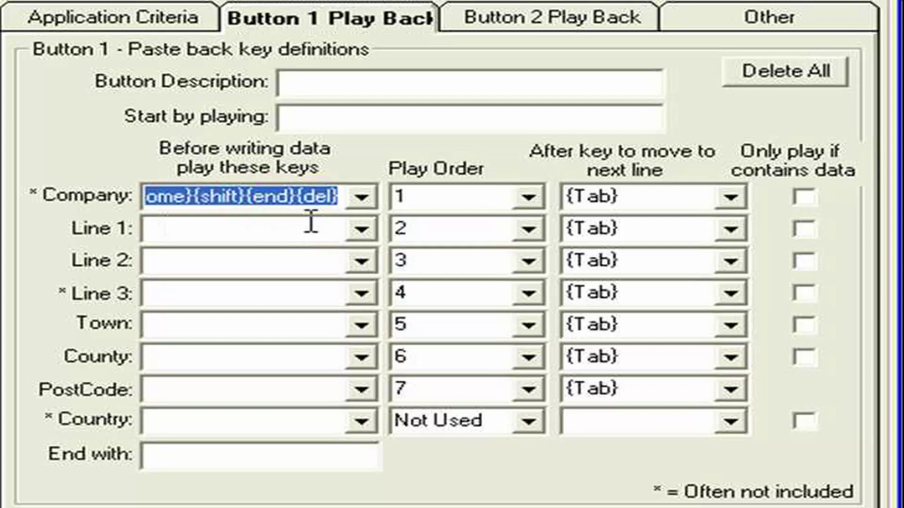
{"action": "left_click", "coordinate": [437, 200]}
{"action": "left_click", "coordinate": [636, 198]}
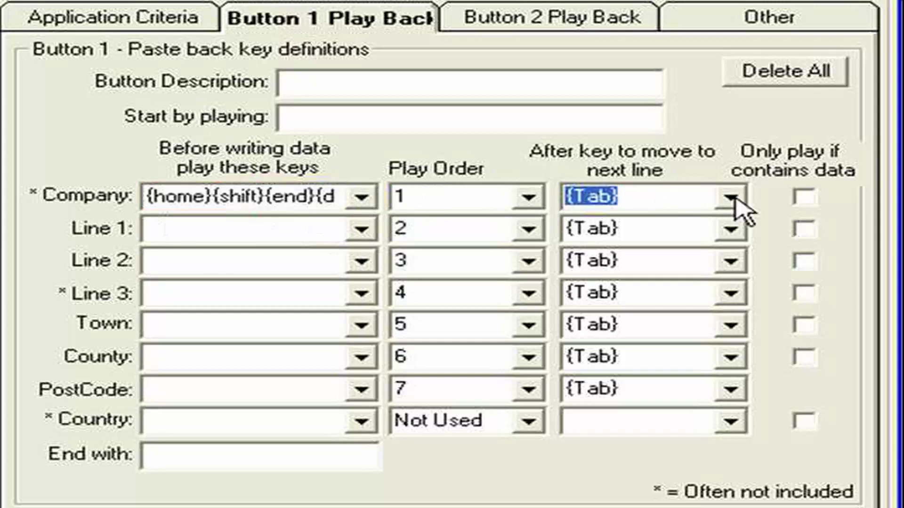
{"action": "left_click", "coordinate": [433, 232]}
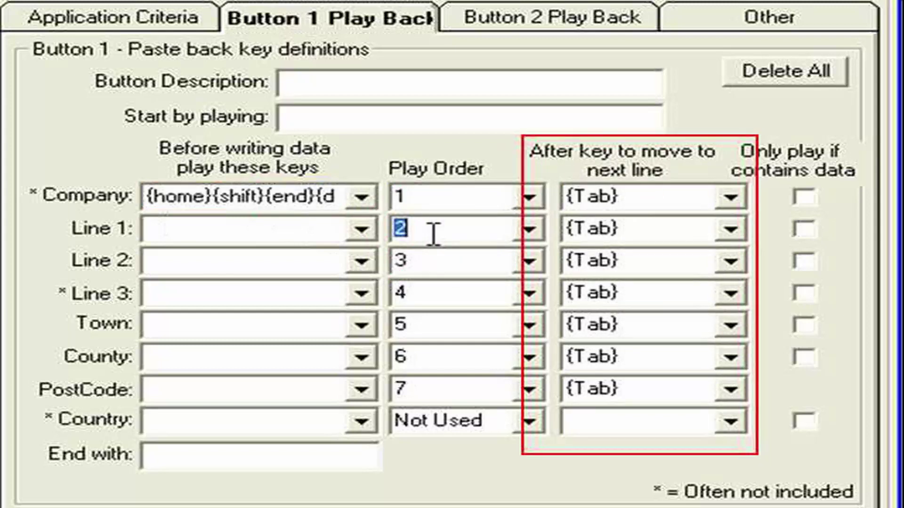
Step: Set the after-key for Line 1, Line 2, Line 3 and Town to comma
{"action": "left_click", "coordinate": [731, 230]}
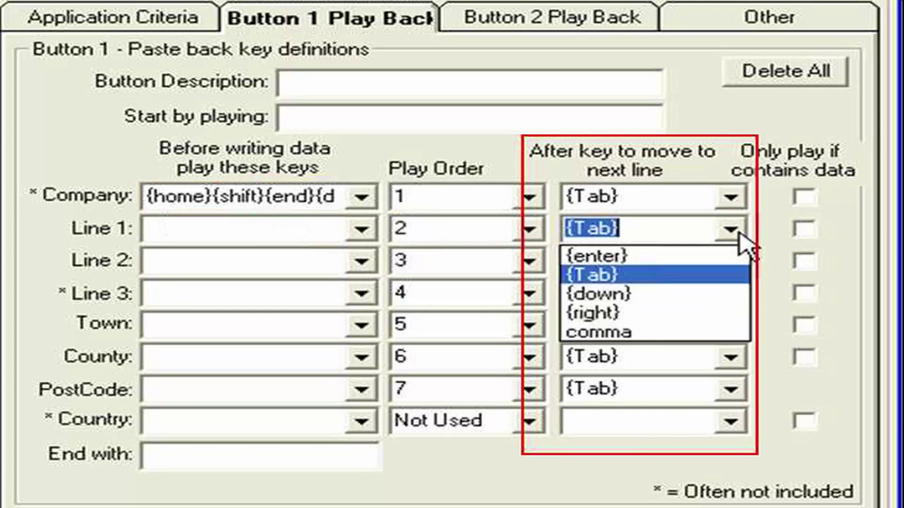
{"action": "left_click", "coordinate": [612, 333]}
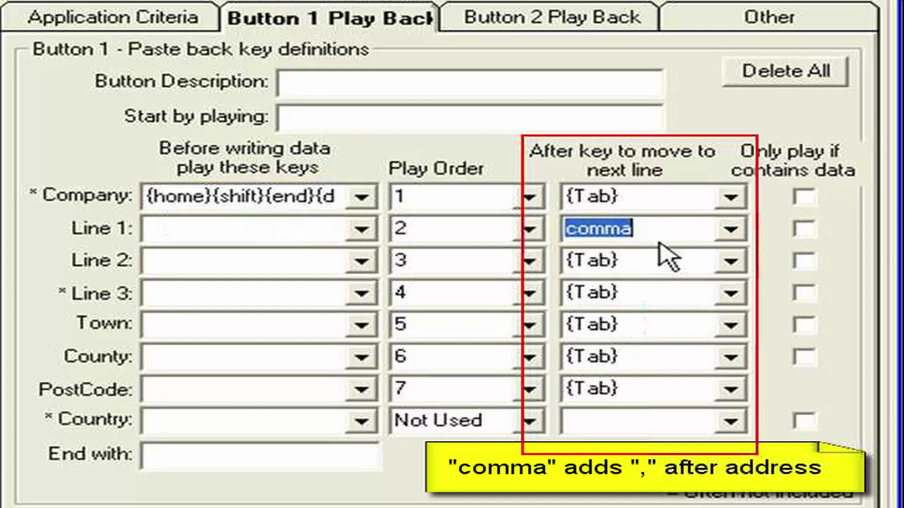
{"action": "left_click", "coordinate": [731, 262]}
{"action": "left_click", "coordinate": [647, 367]}
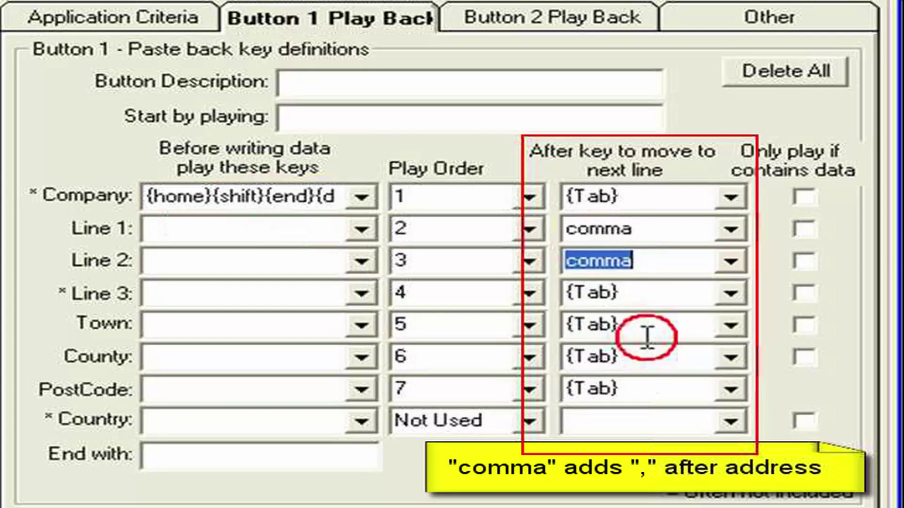
{"action": "left_click", "coordinate": [666, 292]}
{"action": "left_click", "coordinate": [731, 293]}
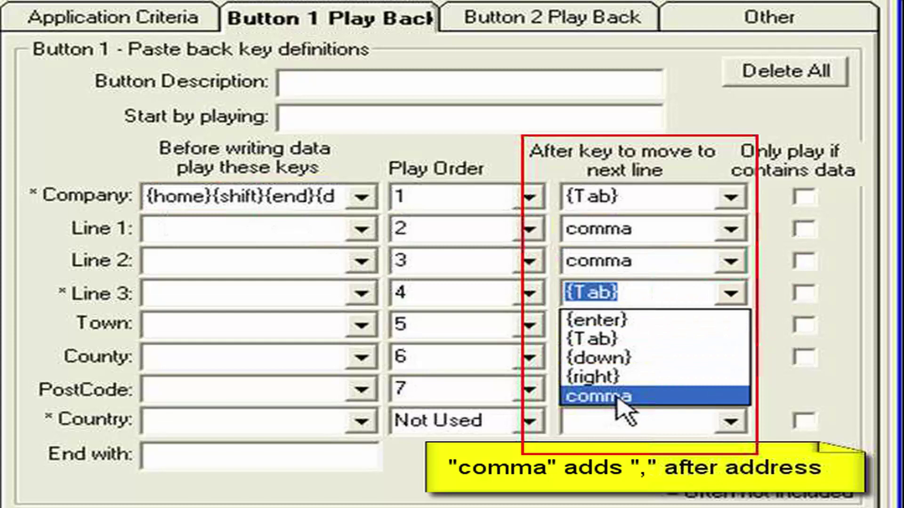
{"action": "left_click", "coordinate": [623, 397]}
{"action": "left_click", "coordinate": [681, 325]}
{"action": "left_click", "coordinate": [731, 325]}
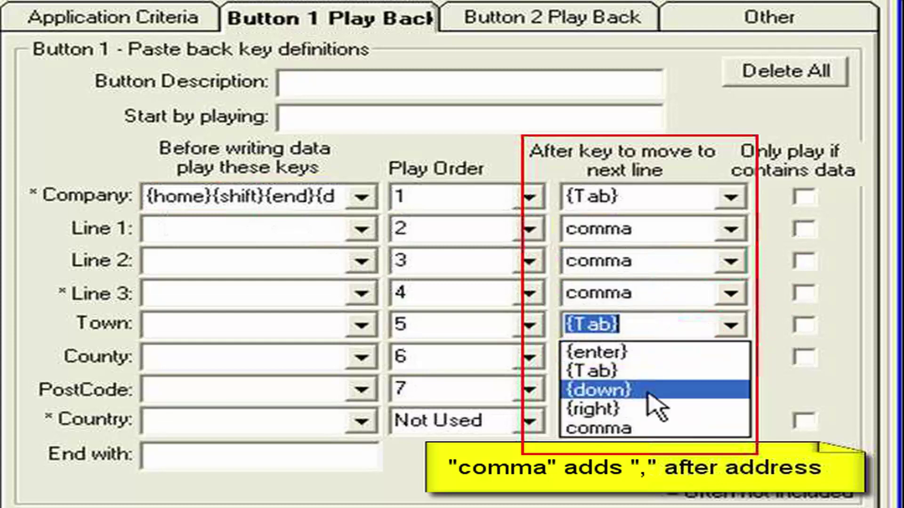
{"action": "left_click", "coordinate": [623, 426]}
{"action": "left_click", "coordinate": [623, 349]}
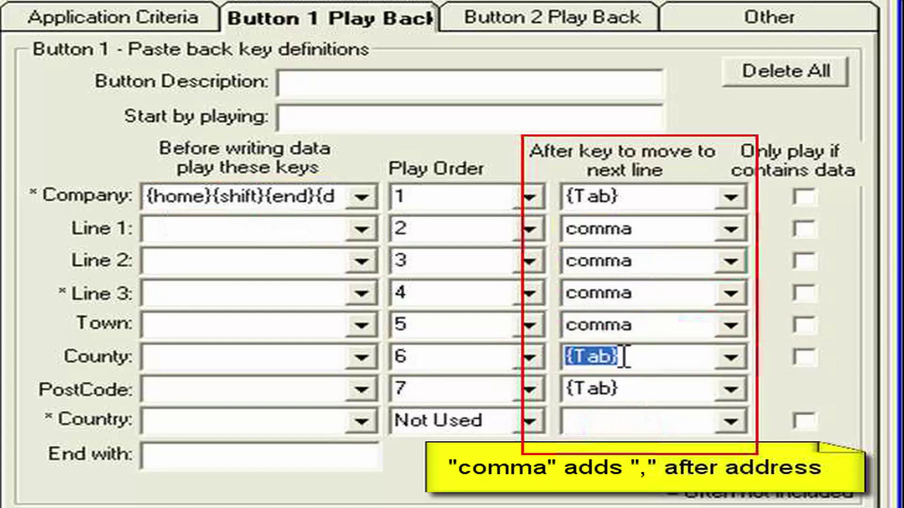
{"action": "left_click", "coordinate": [654, 390]}
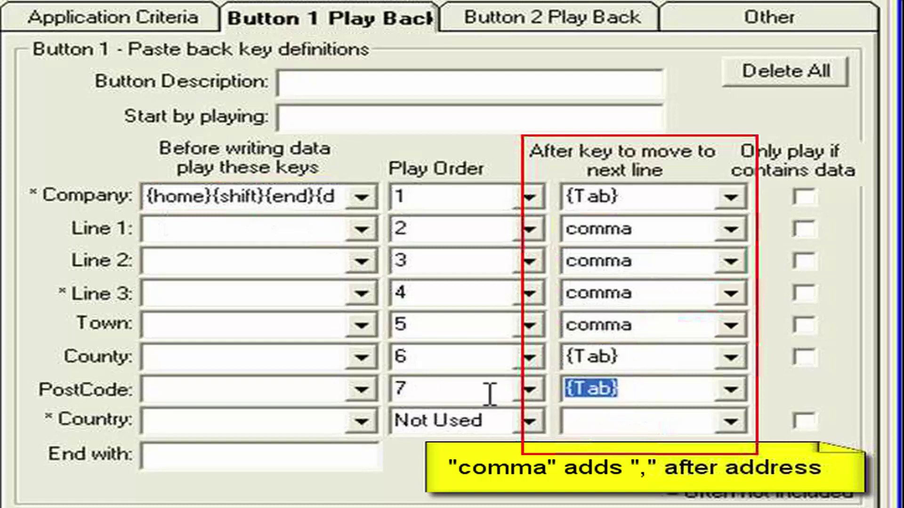
{"action": "left_click", "coordinate": [698, 229]}
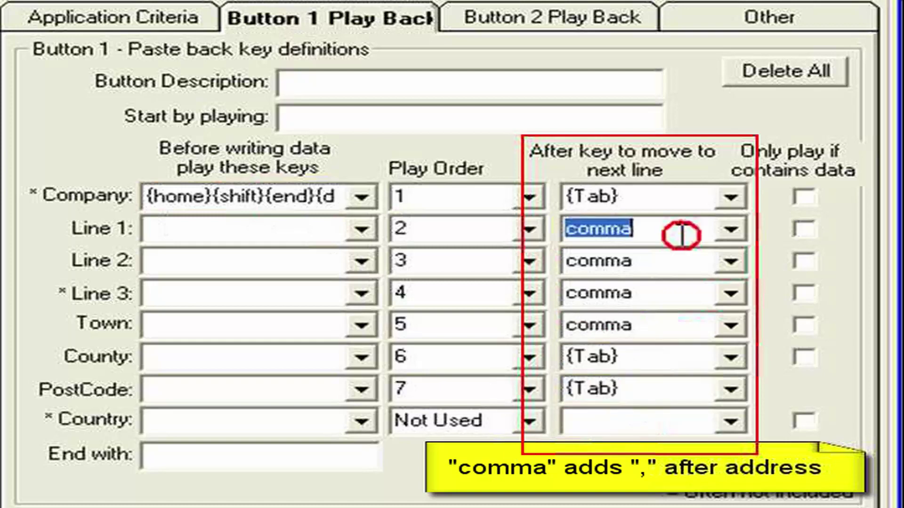
Step: Tick 'Only play if contains data' for Line 1, Line 2, Line 3 and Town
{"action": "left_click", "coordinate": [804, 229]}
{"action": "left_click", "coordinate": [804, 261]}
{"action": "left_click", "coordinate": [803, 293]}
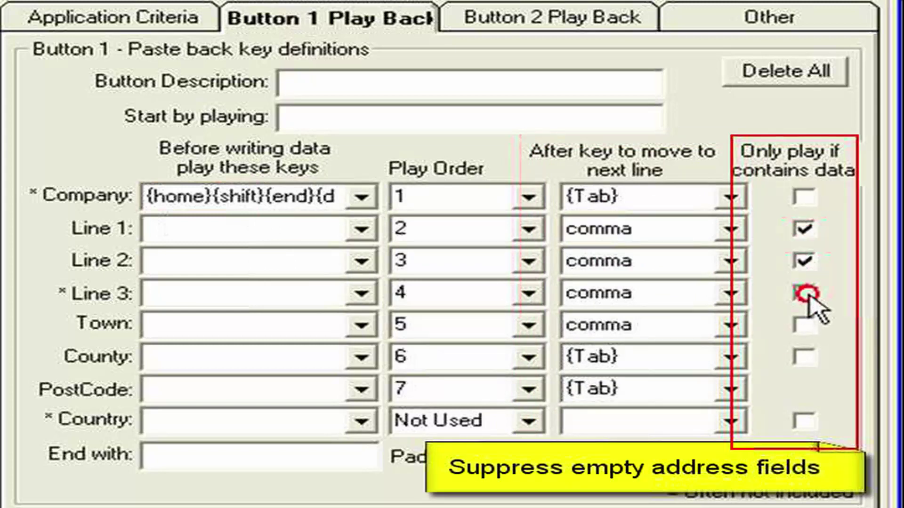
{"action": "left_click", "coordinate": [803, 326]}
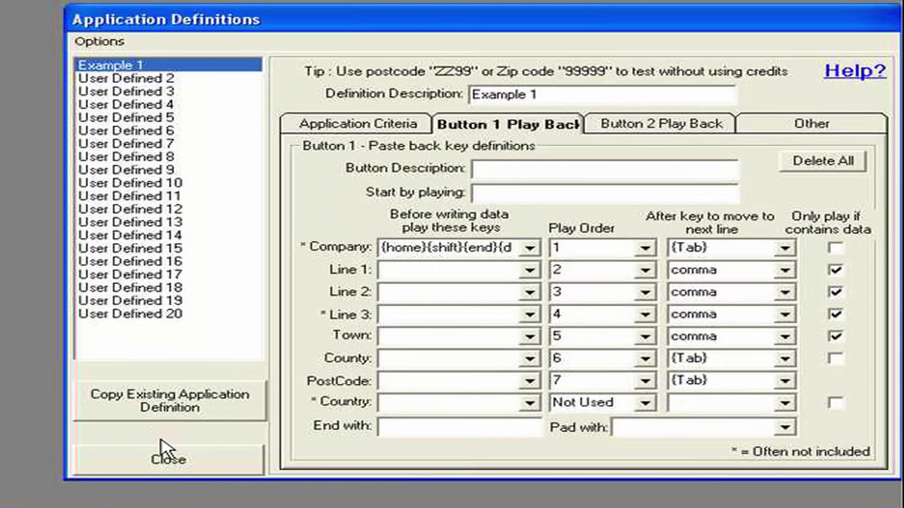
Step: Paste the 6 Victoria Rd demo address for postcode ZZ99 into the New Contact form
{"action": "left_click", "coordinate": [163, 459]}
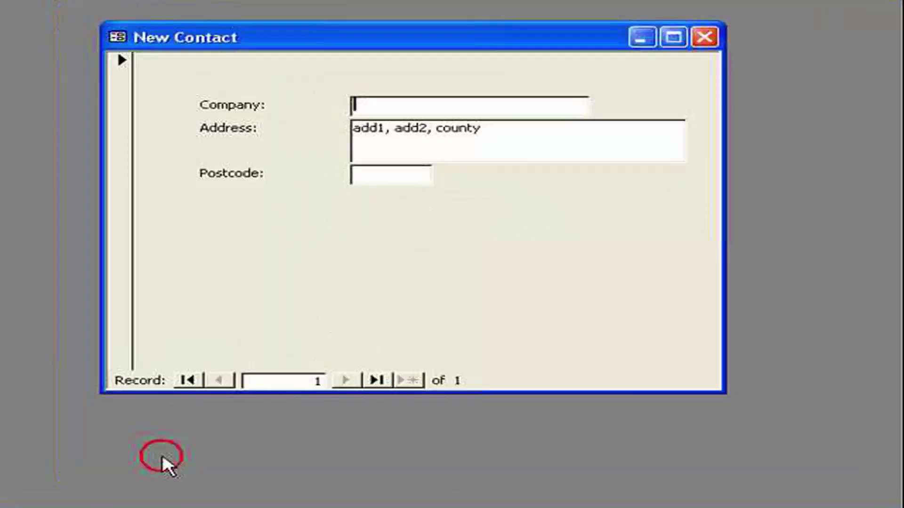
{"action": "left_click", "coordinate": [362, 106]}
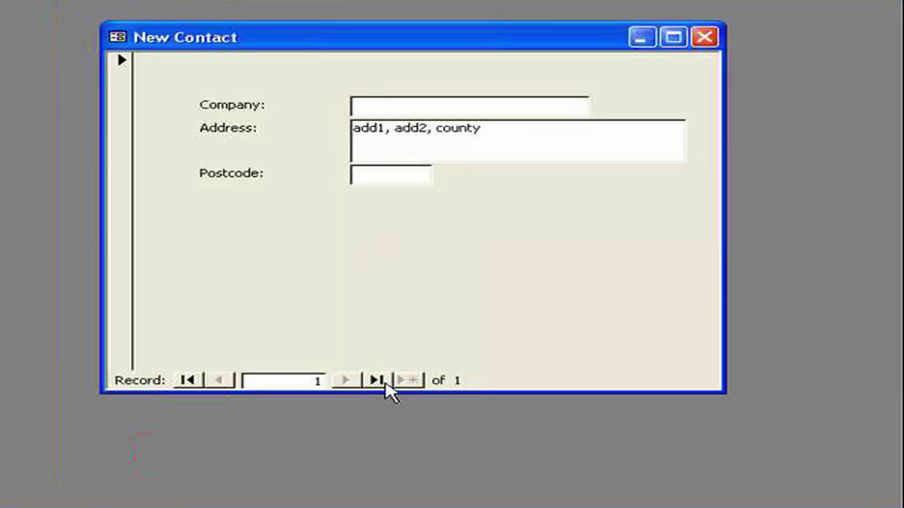
{"action": "key", "text": "F12"}
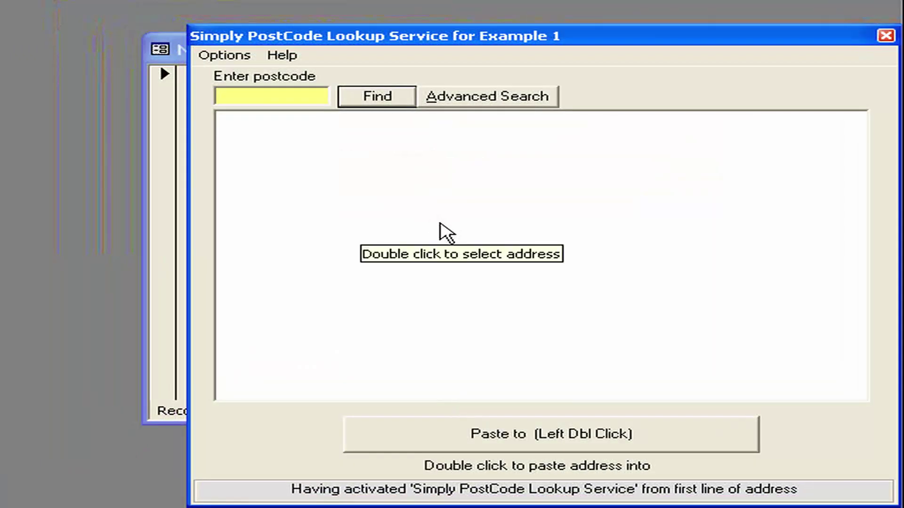
{"action": "type", "text": "zz"}
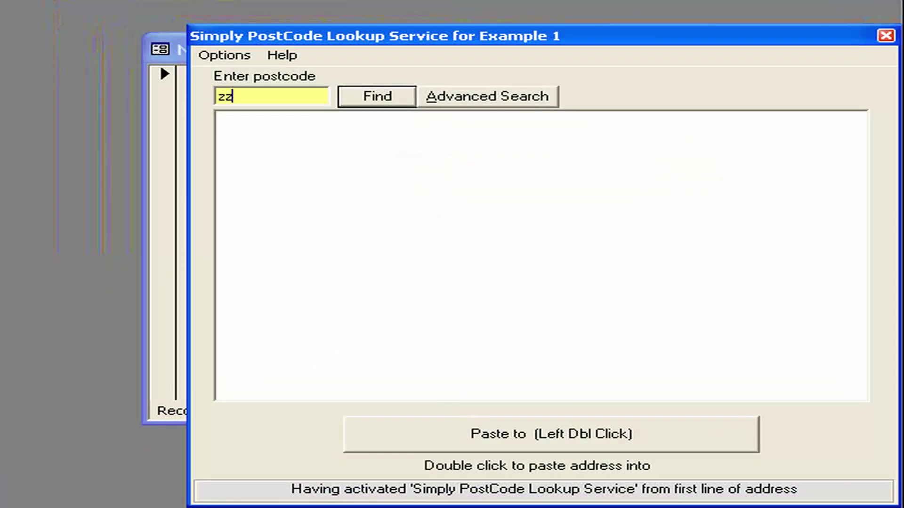
{"action": "type", "text": "99"}
{"action": "left_click", "coordinate": [377, 96]}
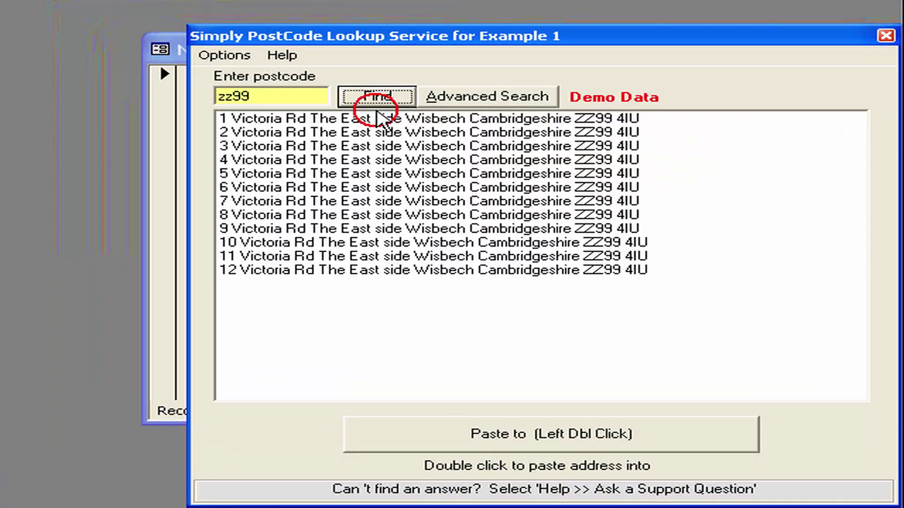
{"action": "double_click", "coordinate": [386, 123]}
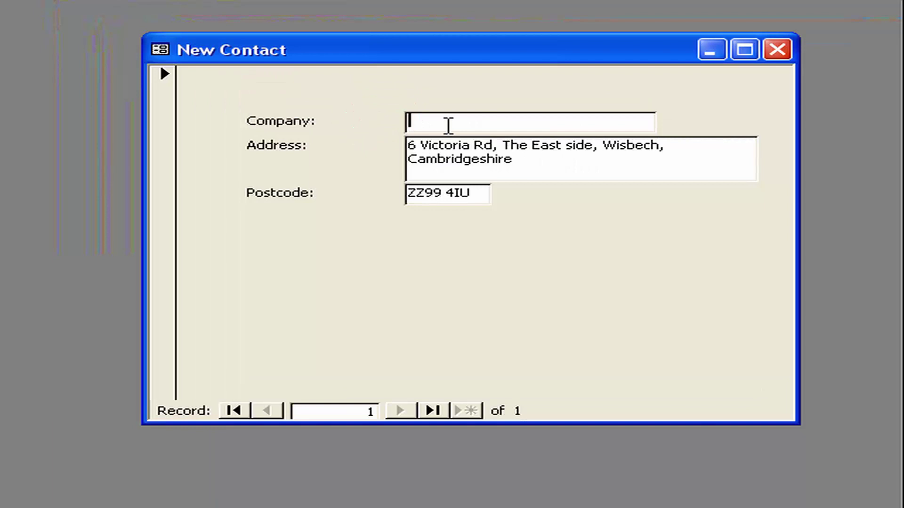
Step: Look up PE13 2XQ and paste Comtek Accounts Ltd's Wisbech address into the form
{"action": "double_click", "coordinate": [446, 152]}
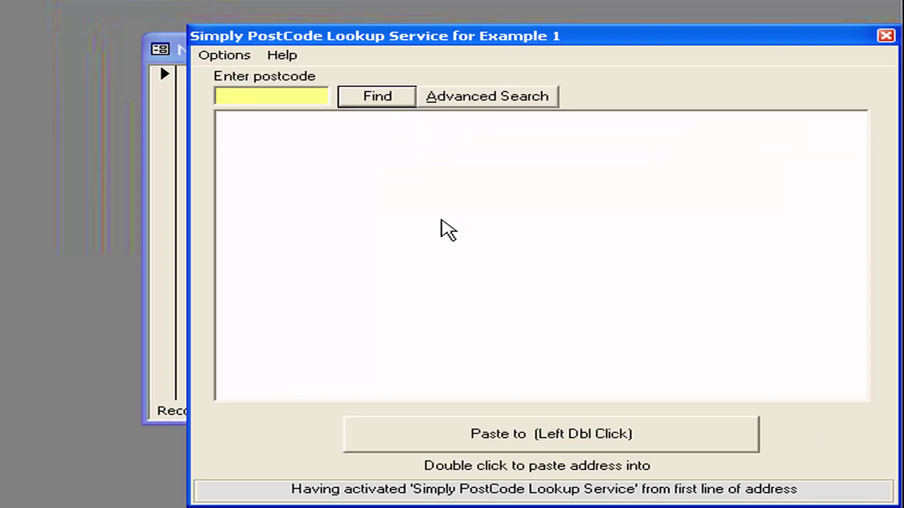
{"action": "type", "text": "pe13"}
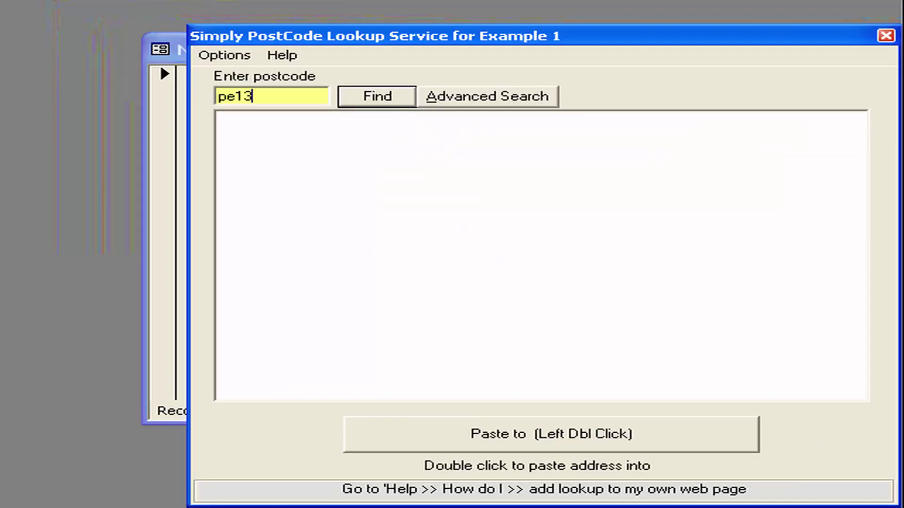
{"action": "type", "text": "2xq"}
{"action": "key", "text": "Return"}
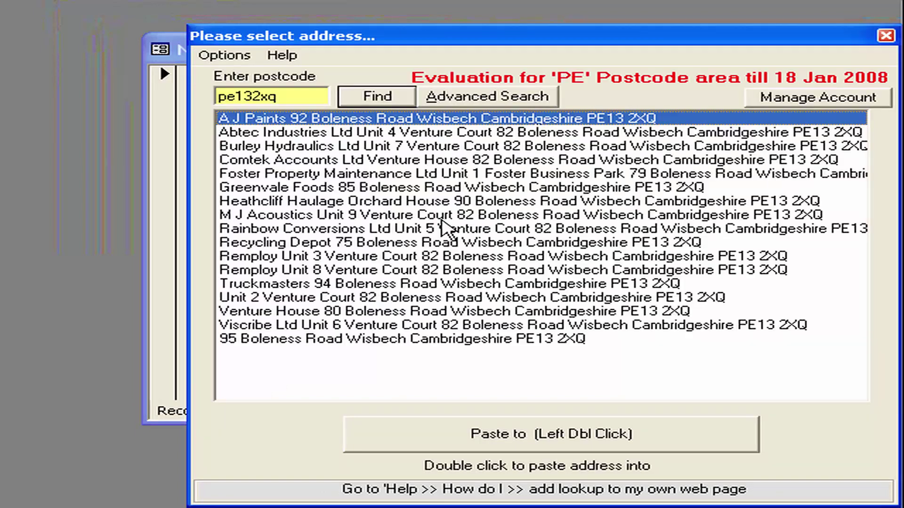
{"action": "double_click", "coordinate": [377, 161]}
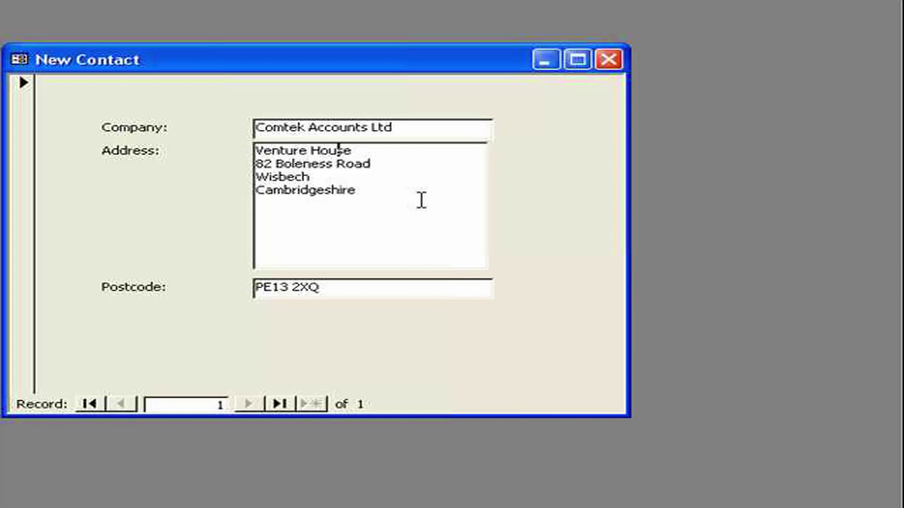
Step: Tick All Uppercase in Example 1's Other settings, leaving play back speed on Use Clipboard
{"action": "double_click", "coordinate": [421, 200]}
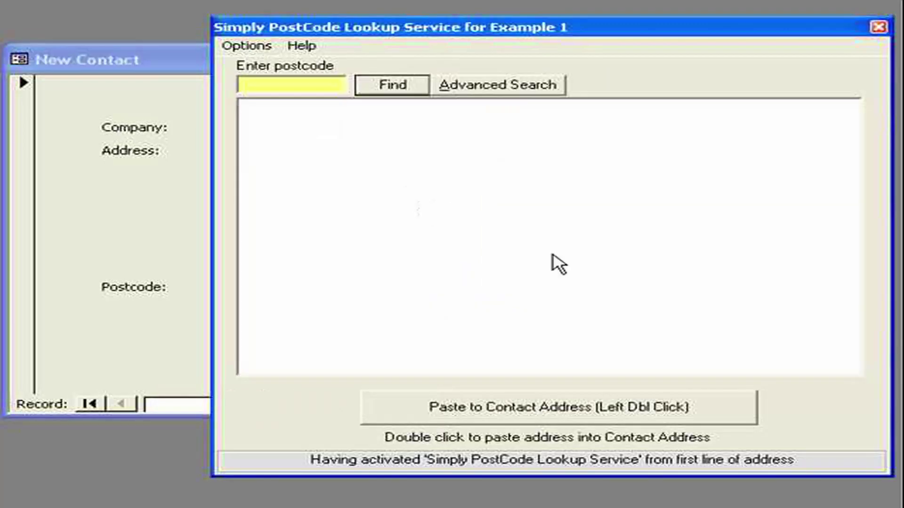
{"action": "left_click", "coordinate": [856, 462]}
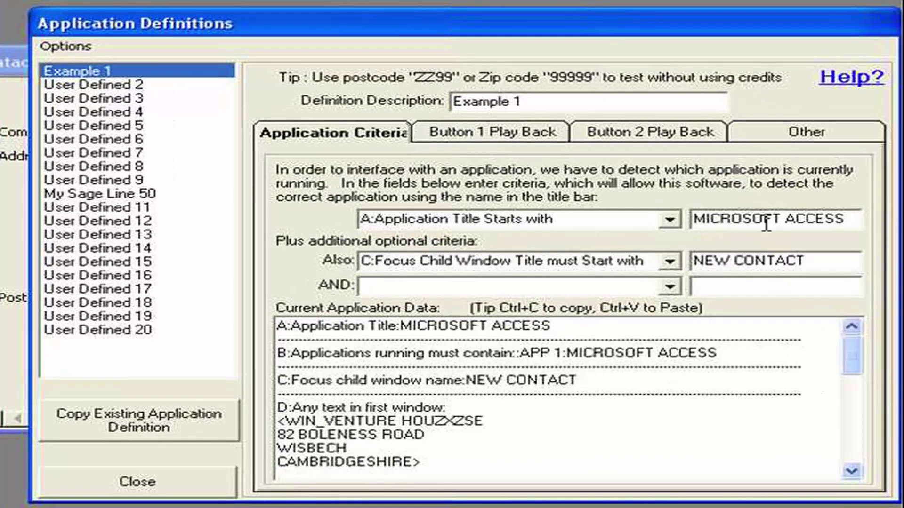
{"action": "left_click", "coordinate": [800, 137]}
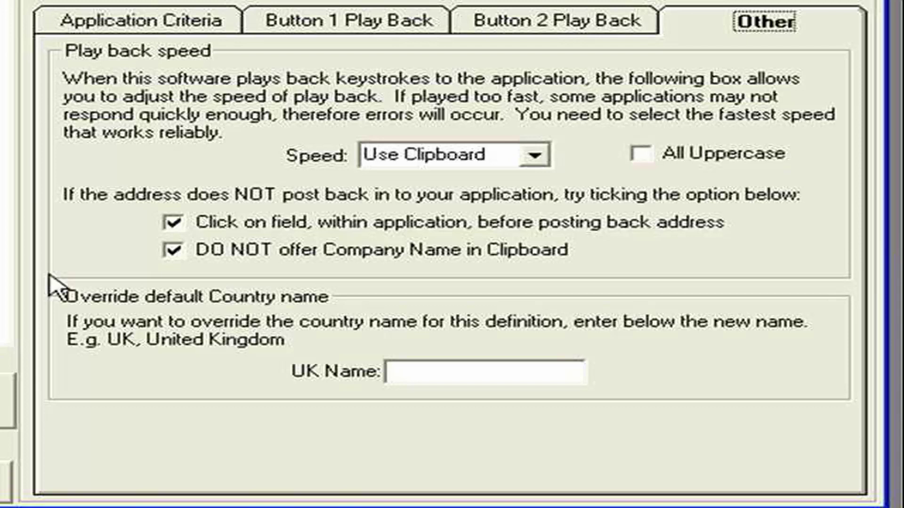
{"action": "left_click", "coordinate": [641, 155]}
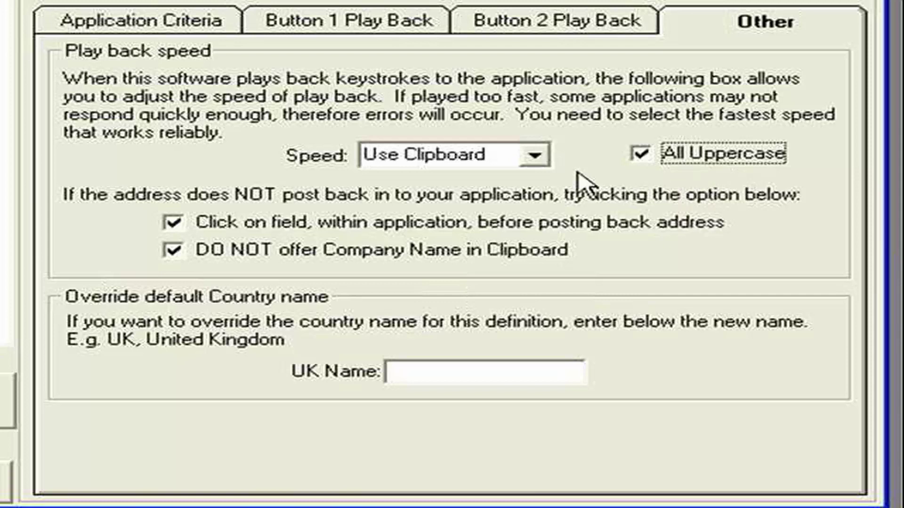
{"action": "left_click", "coordinate": [535, 156]}
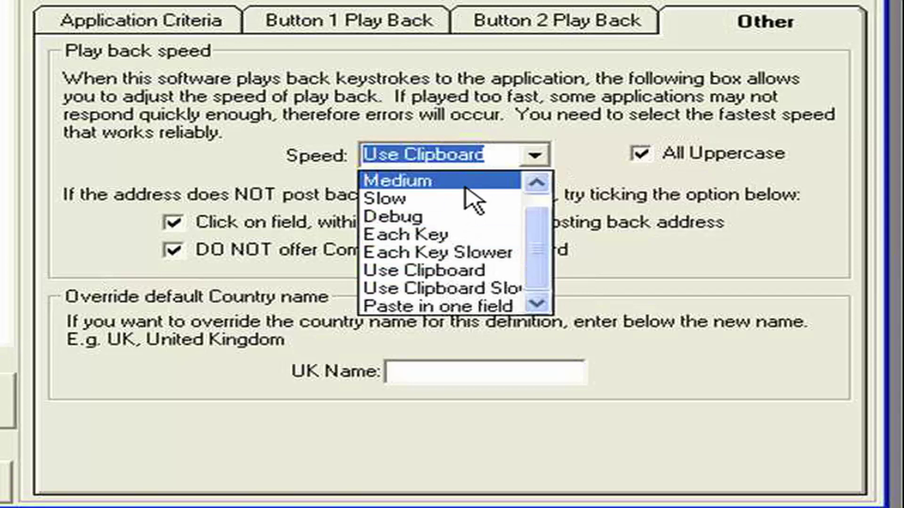
{"action": "left_click", "coordinate": [637, 267]}
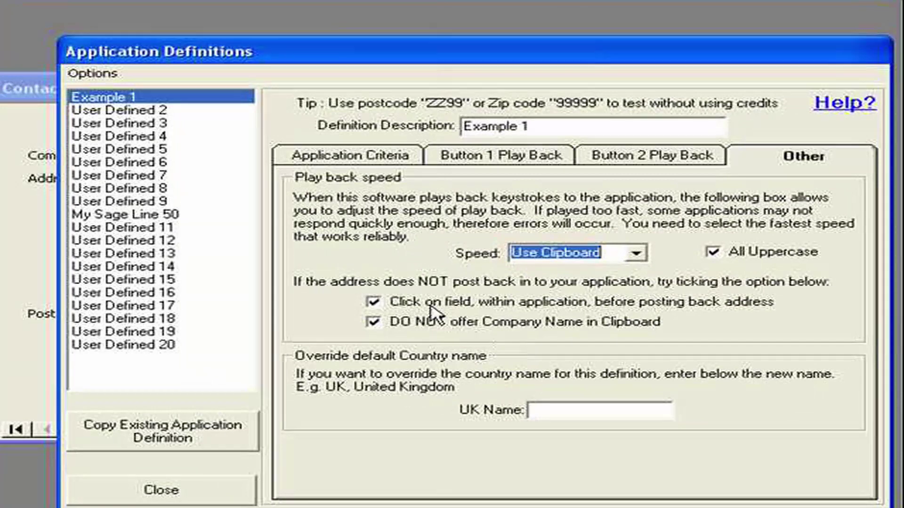
Step: Toggle the Click on field option off and back on, keeping both posting-back options enabled
{"action": "left_click_drag", "start_coordinate": [463, 59], "coordinate": [706, 44]}
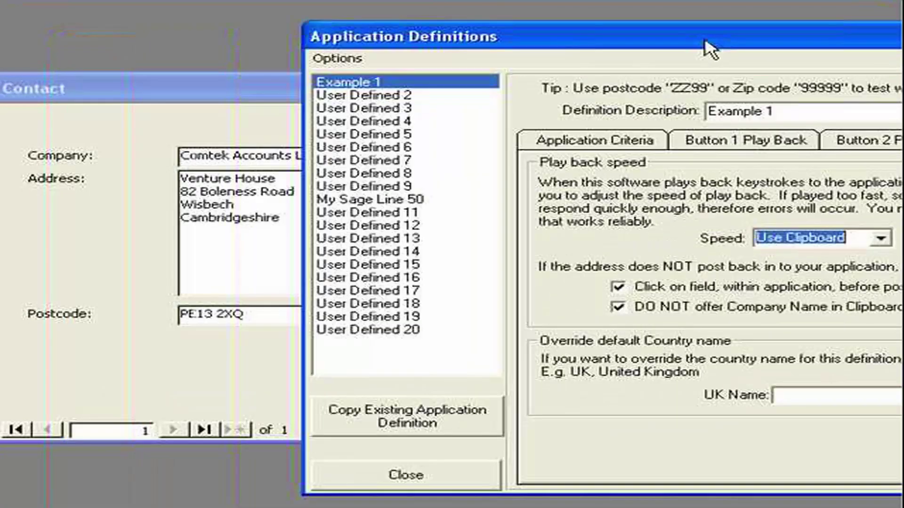
{"action": "left_click", "coordinate": [193, 158]}
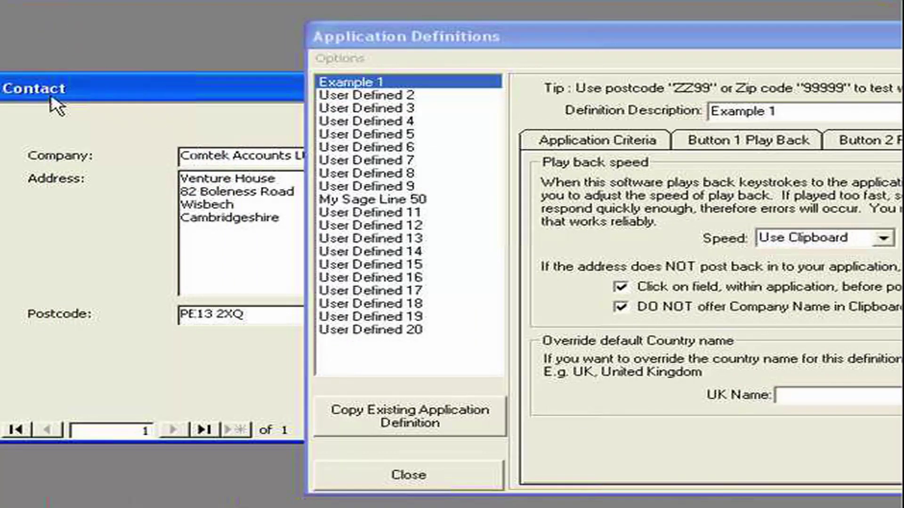
{"action": "left_click", "coordinate": [620, 288]}
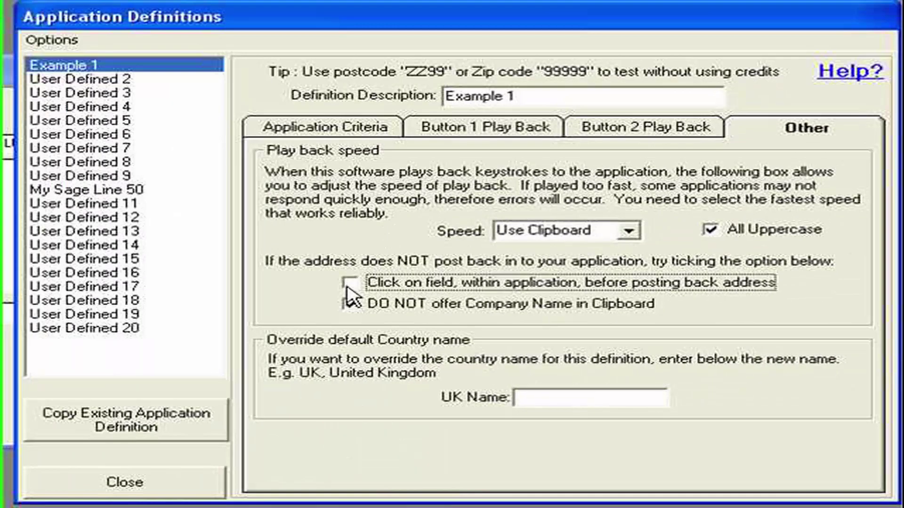
{"action": "left_click", "coordinate": [348, 284]}
{"action": "left_click", "coordinate": [350, 303]}
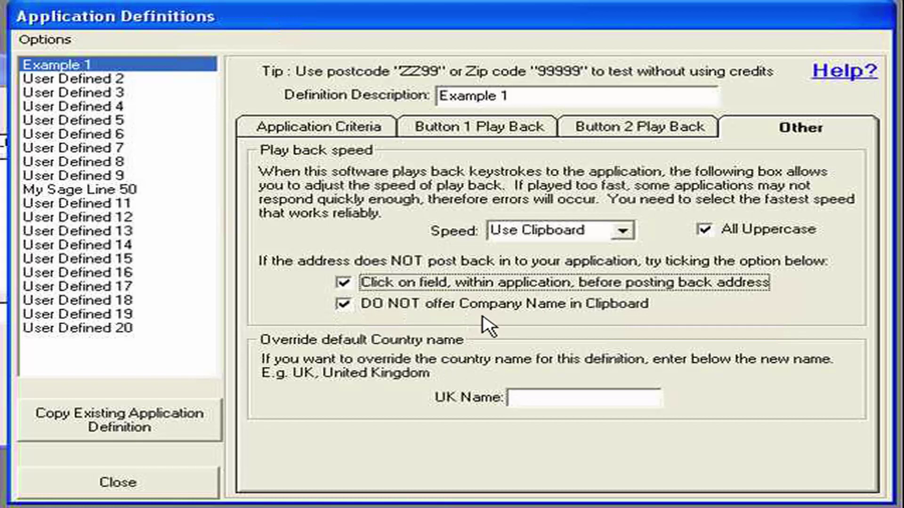
Step: Enter 'UK' as Example 1's UK Name country override
{"action": "left_click", "coordinate": [517, 399]}
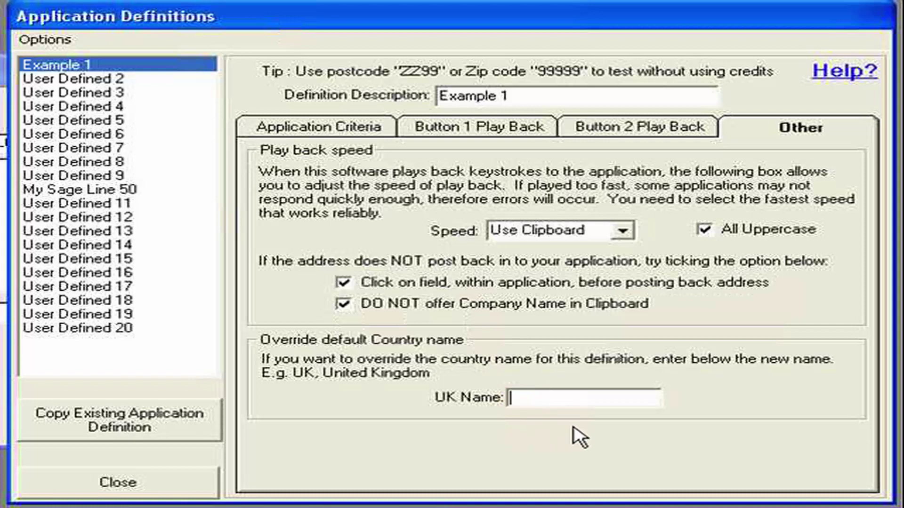
{"action": "type", "text": "UK"}
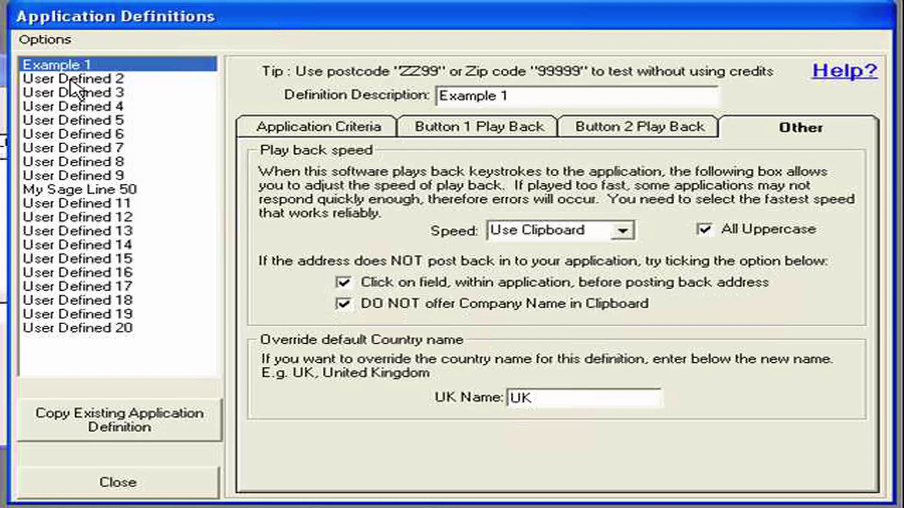
{"action": "left_click", "coordinate": [45, 39]}
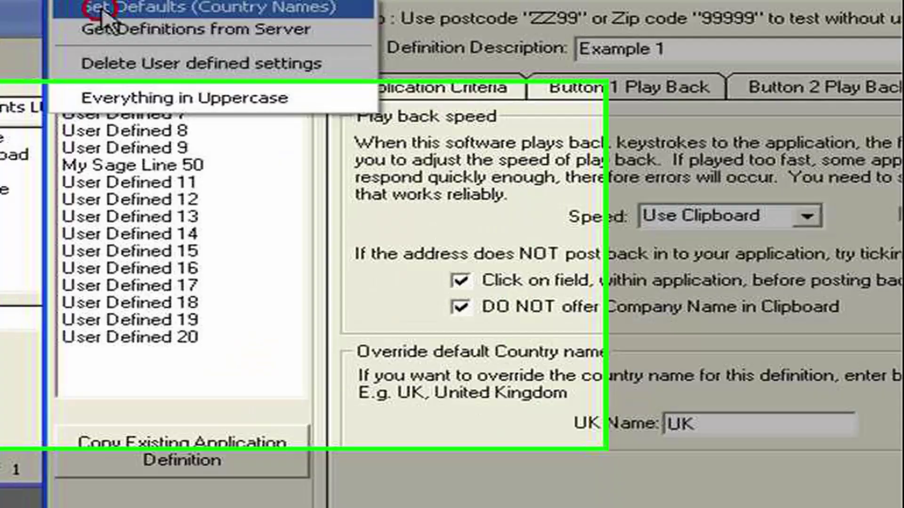
Step: Set global defaults to capitalise Company, Town, County and Country, keeping United Kingdom and Write back
{"action": "left_click", "coordinate": [55, 66]}
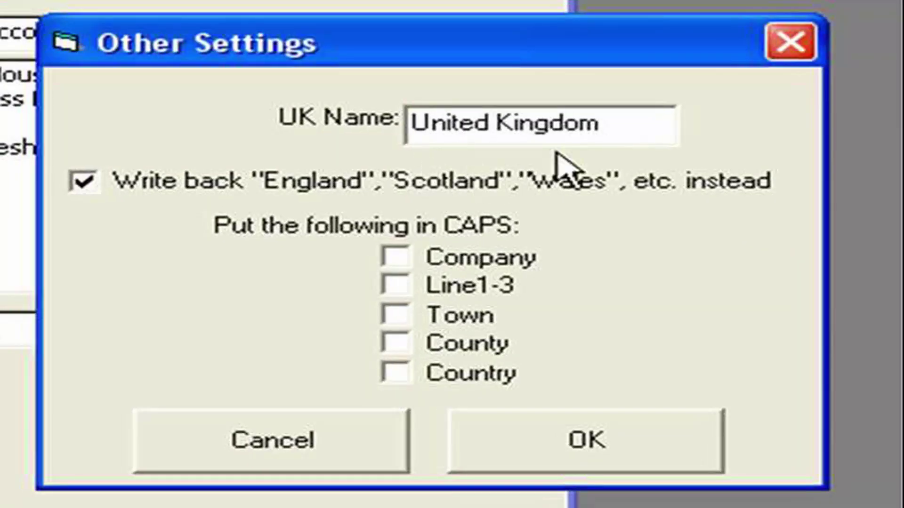
{"action": "left_click_drag", "start_coordinate": [619, 123], "coordinate": [396, 133]}
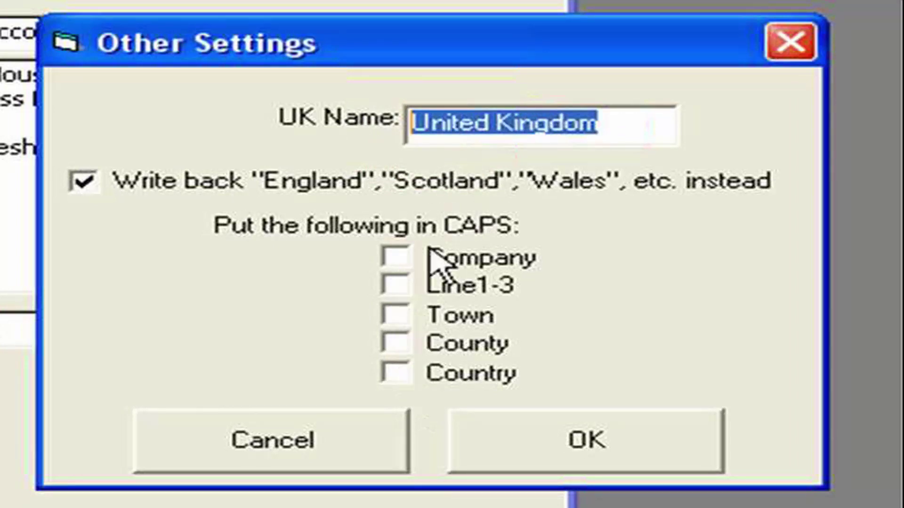
{"action": "left_click", "coordinate": [398, 260]}
{"action": "left_click", "coordinate": [396, 315]}
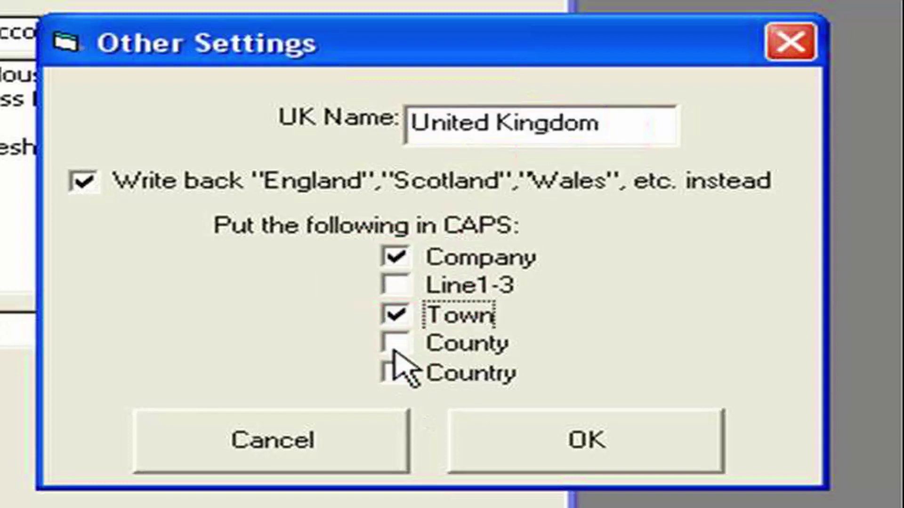
{"action": "left_click", "coordinate": [395, 342]}
{"action": "left_click", "coordinate": [395, 371]}
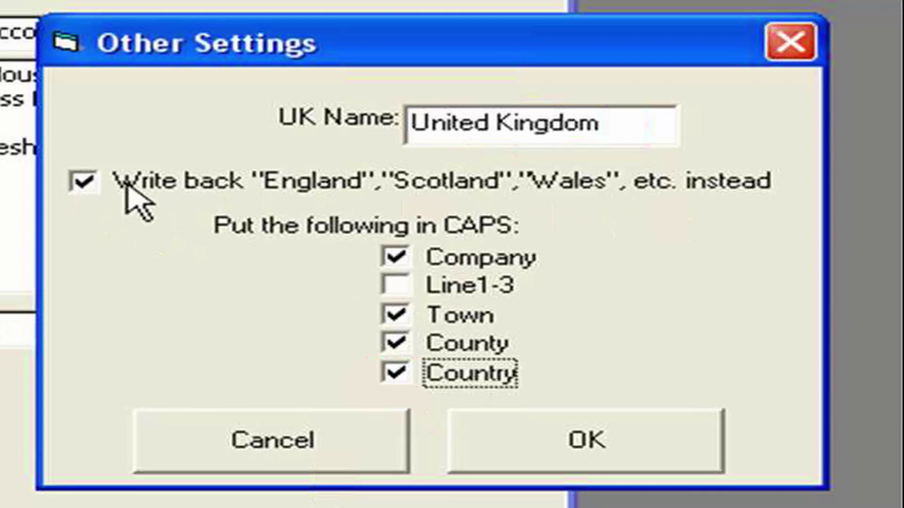
{"action": "left_click", "coordinate": [84, 184]}
{"action": "left_click", "coordinate": [320, 169]}
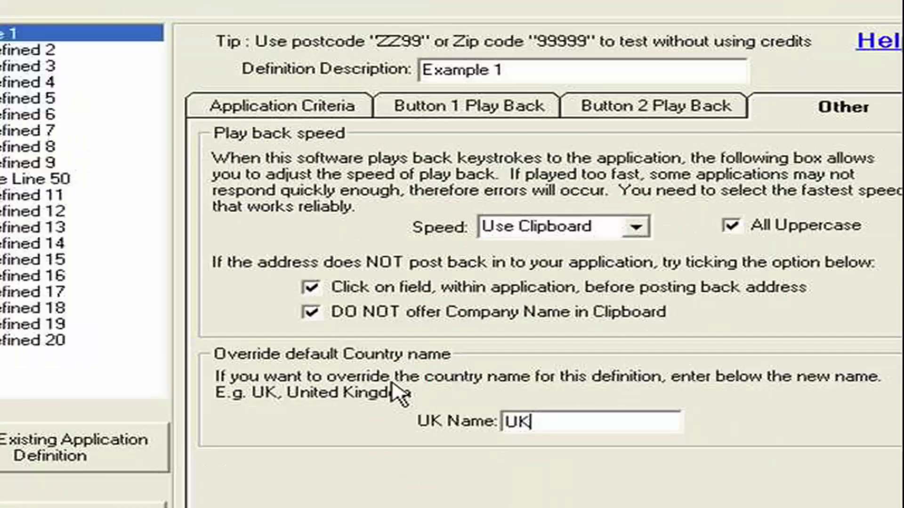
{"action": "left_click", "coordinate": [31, 40]}
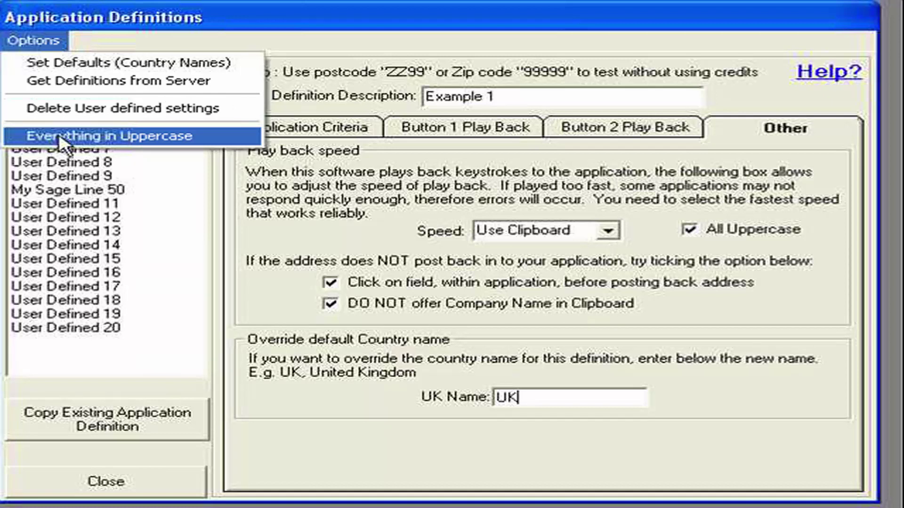
{"action": "left_click", "coordinate": [304, 459]}
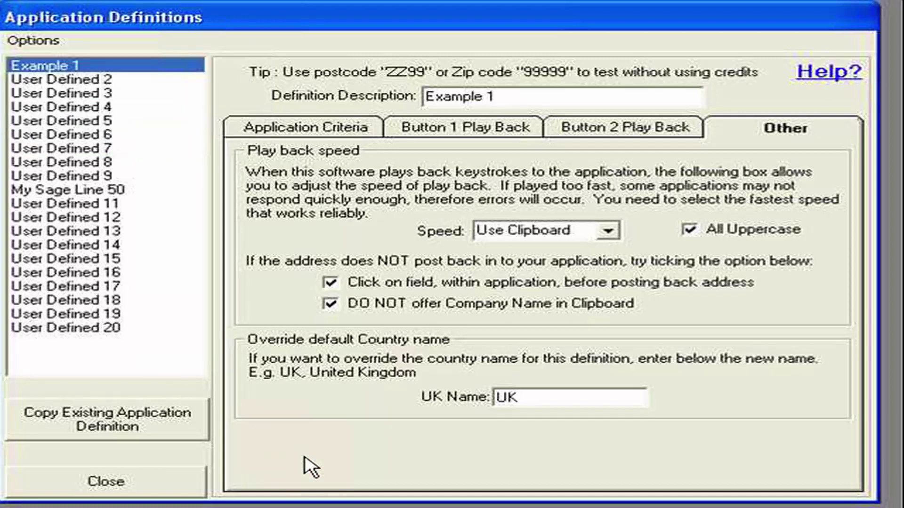